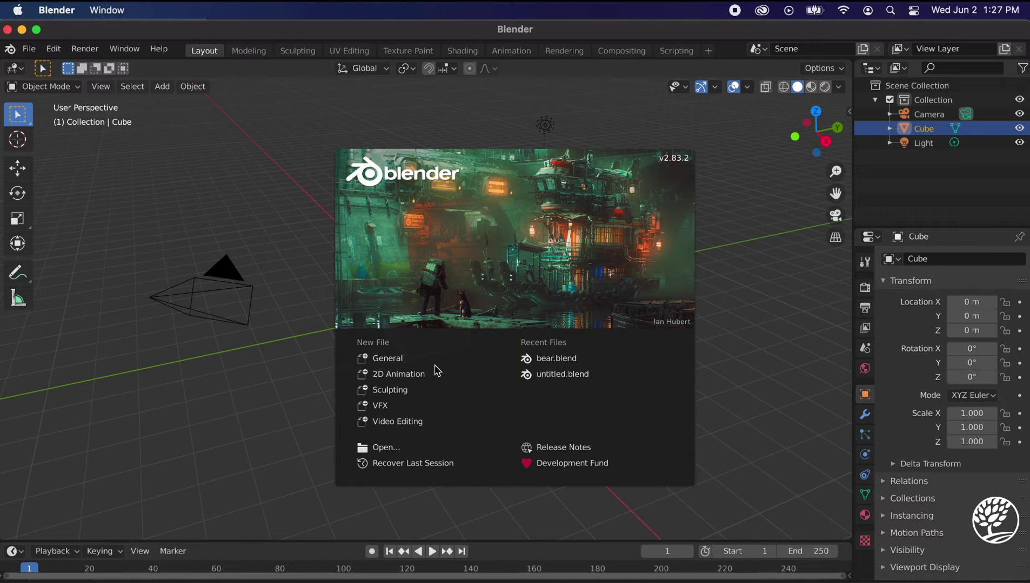
Start a new General file and select the camera, followed by the light, in the viewport.
{"action": "left_click", "coordinate": [406, 361]}
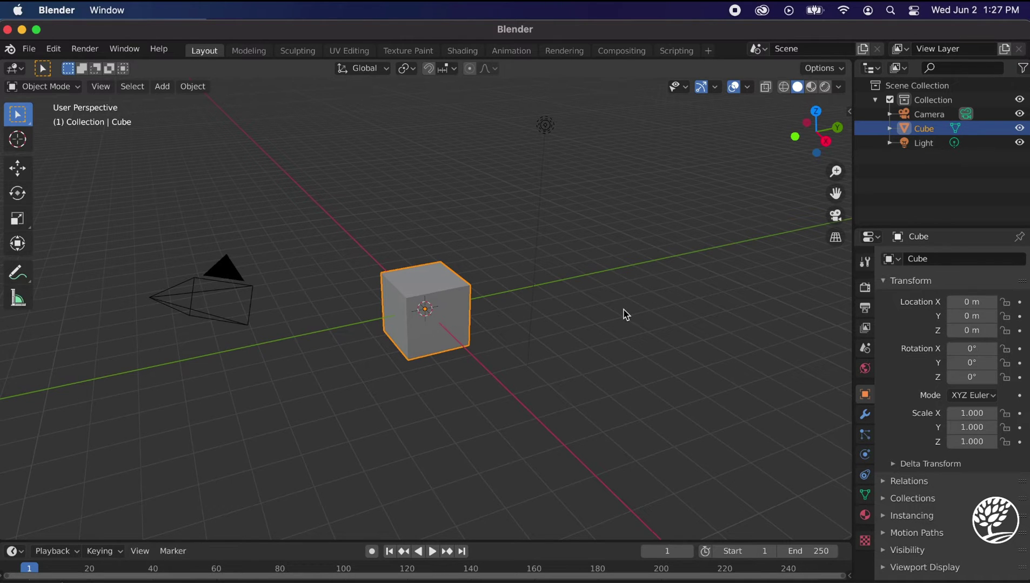
{"action": "left_click", "coordinate": [231, 269]}
{"action": "left_click", "coordinate": [542, 130]}
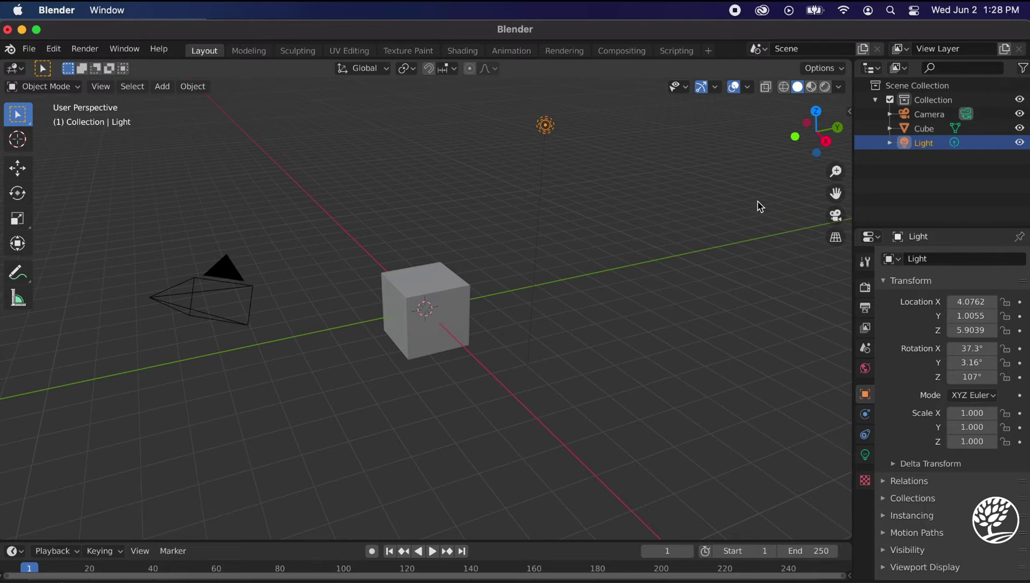
Turn on the Screencast Keys overlay for the 3D viewport and hide the sidebar.
{"action": "key", "text": "n"}
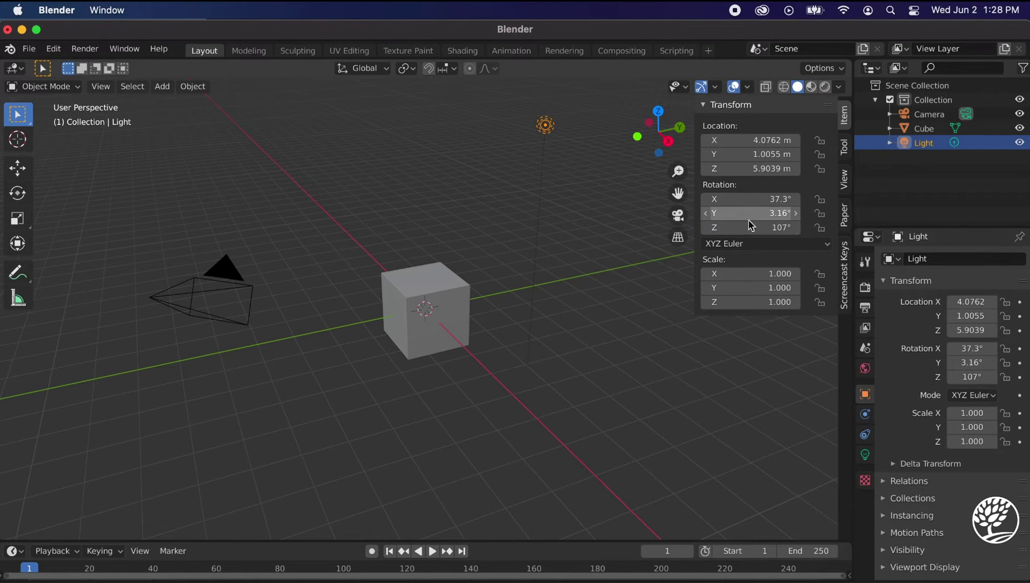
{"action": "left_click", "coordinate": [842, 269]}
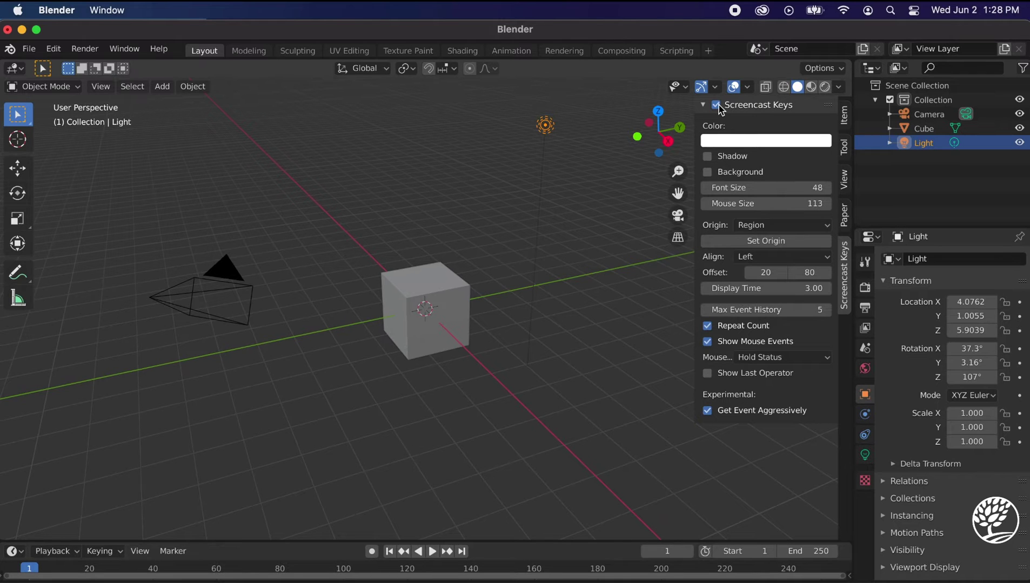
{"action": "key", "text": "n"}
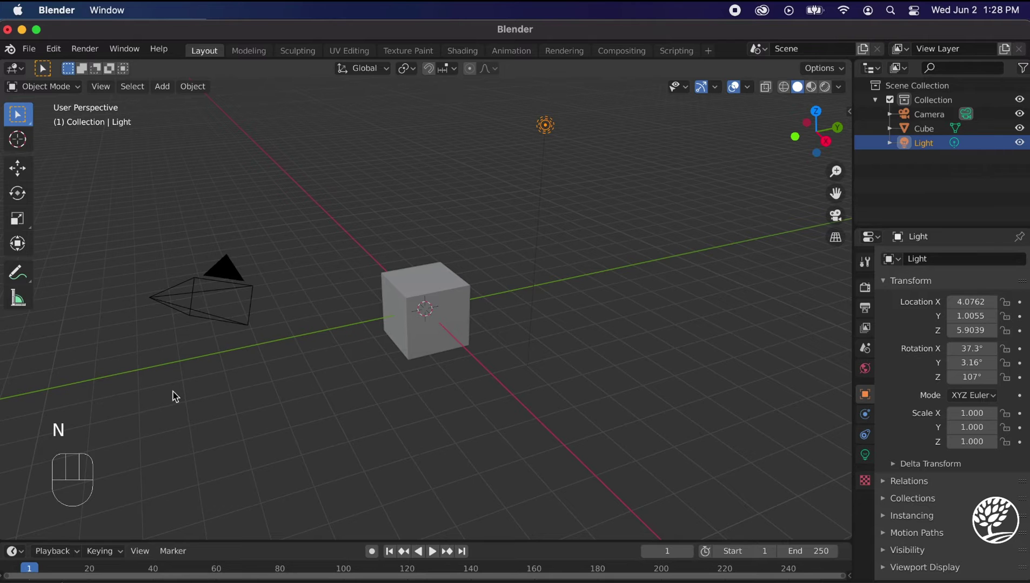
{"action": "key", "text": "n"}
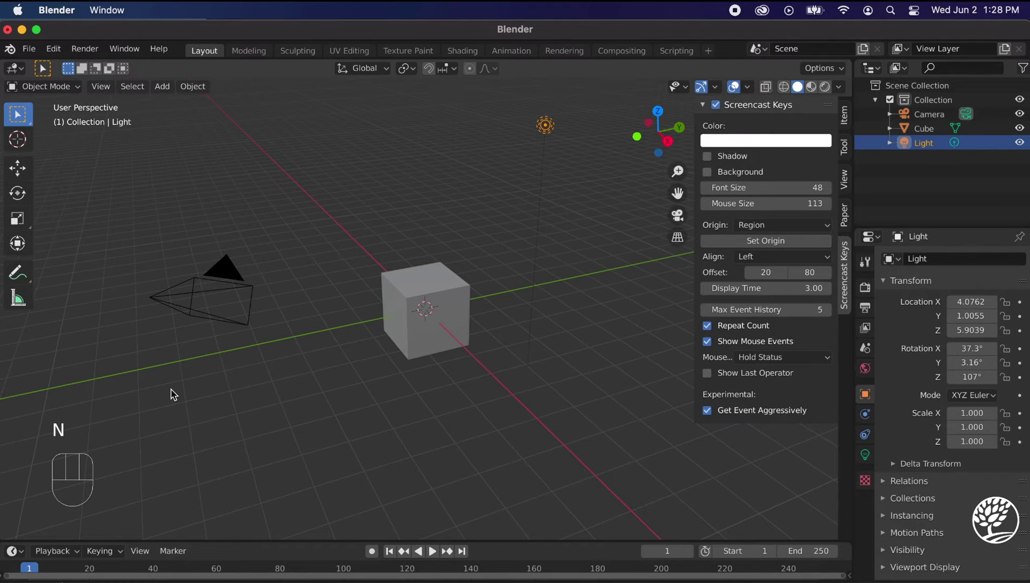
{"action": "key", "text": "n"}
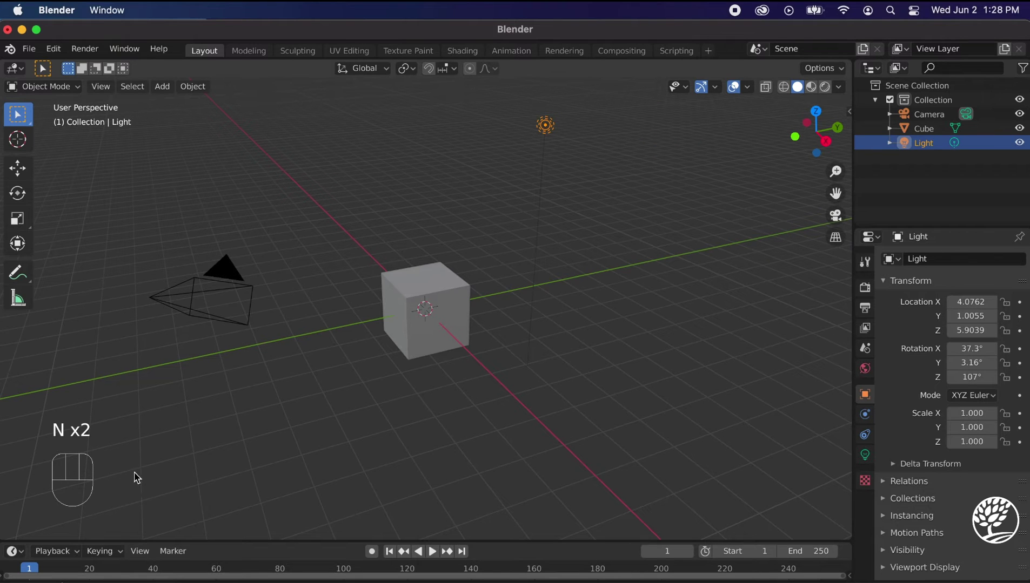
Select the camera alone, box-select the camera, cube and light together, and clear the selection.
{"action": "left_click", "coordinate": [195, 439]}
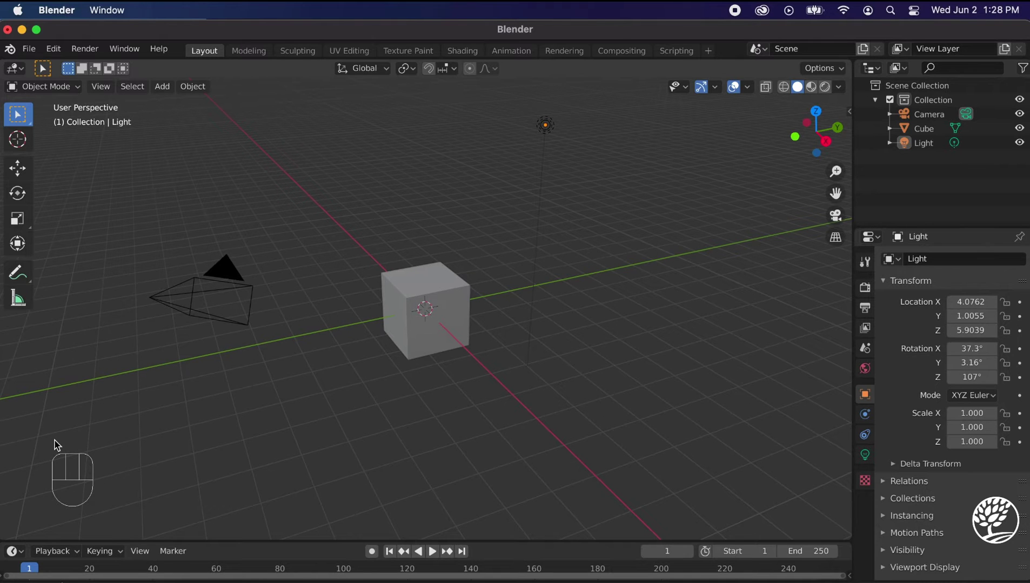
{"action": "left_click", "coordinate": [232, 275]}
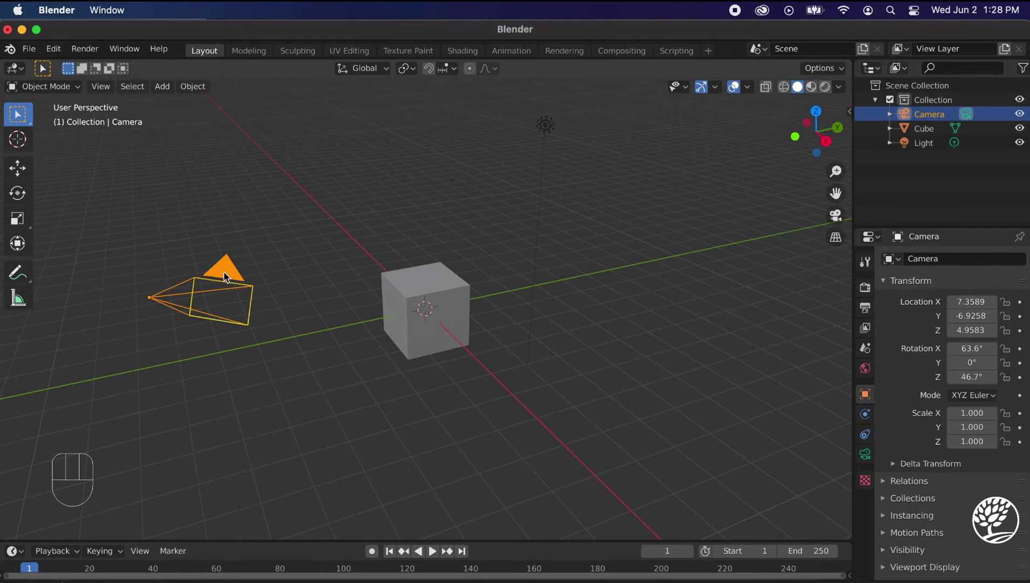
{"action": "left_click", "coordinate": [303, 426]}
{"action": "scroll", "coordinate": [303, 426], "scroll_direction": "down", "scroll_amount": 4}
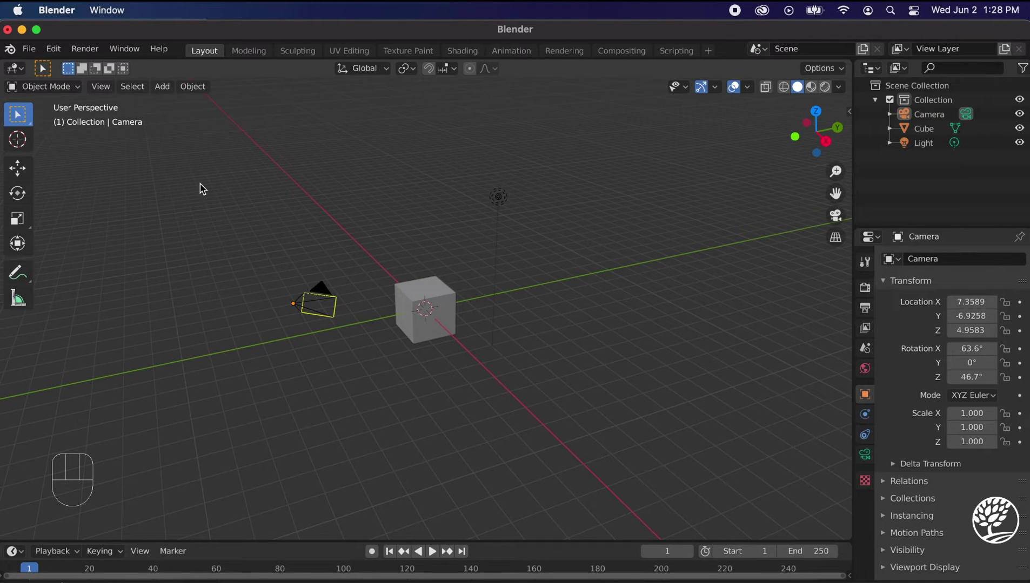
{"action": "left_click_drag", "start_coordinate": [208, 161], "coordinate": [627, 404]}
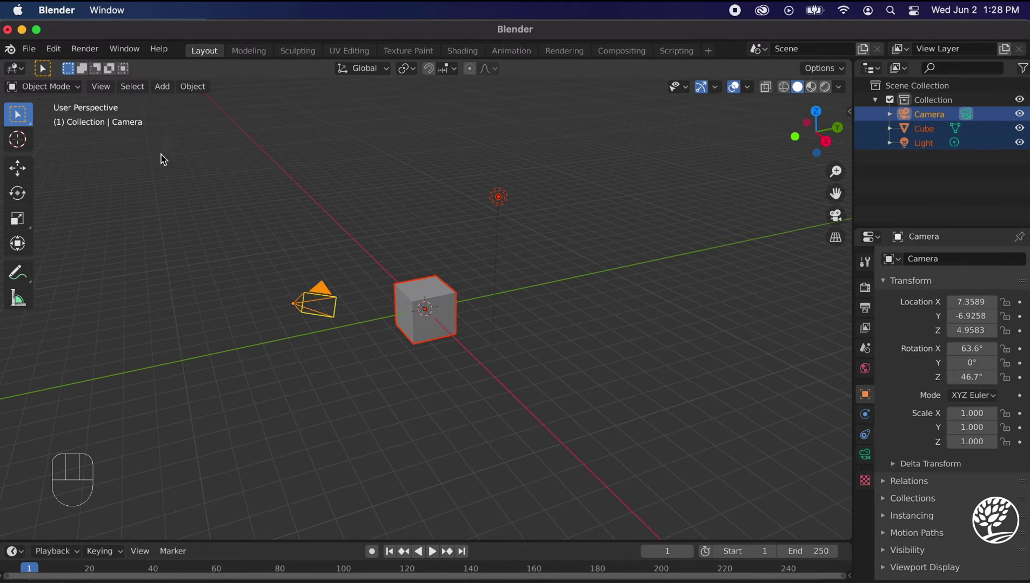
{"action": "left_click", "coordinate": [612, 300]}
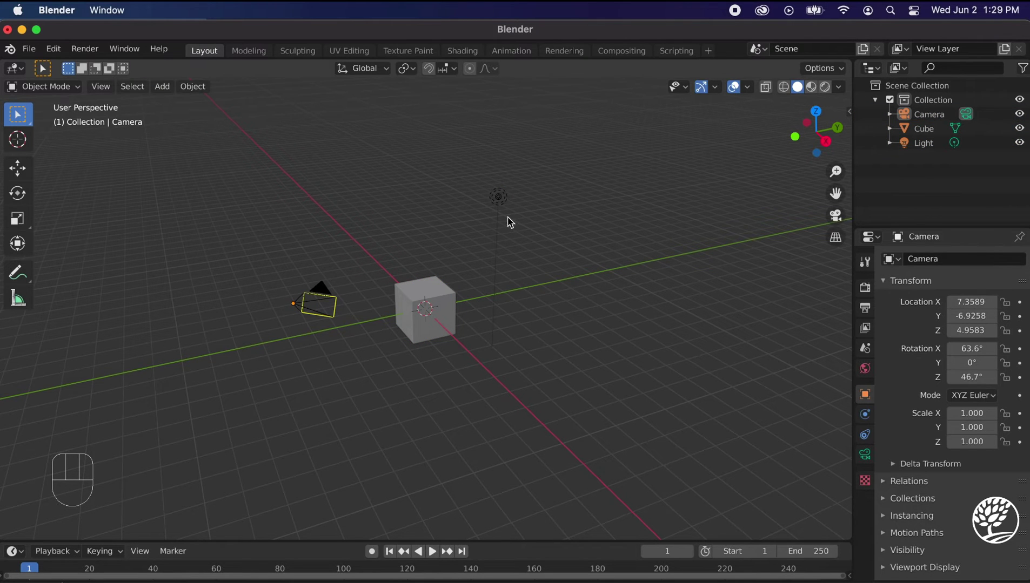
Select the cube and the light by name in the outliner, and select and deselect all objects.
{"action": "left_click", "coordinate": [926, 130]}
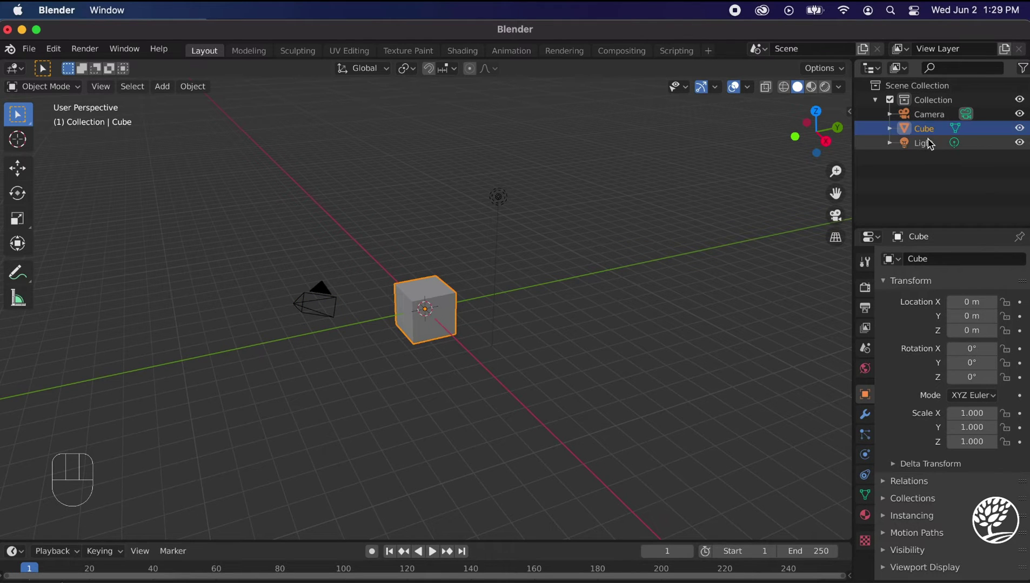
{"action": "left_click", "coordinate": [929, 143]}
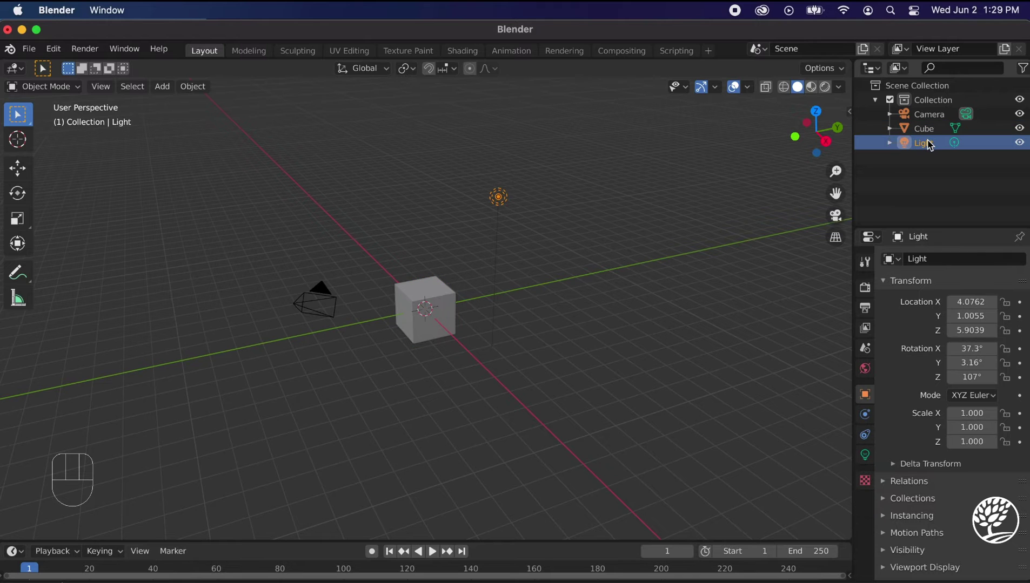
{"action": "left_click", "coordinate": [682, 281]}
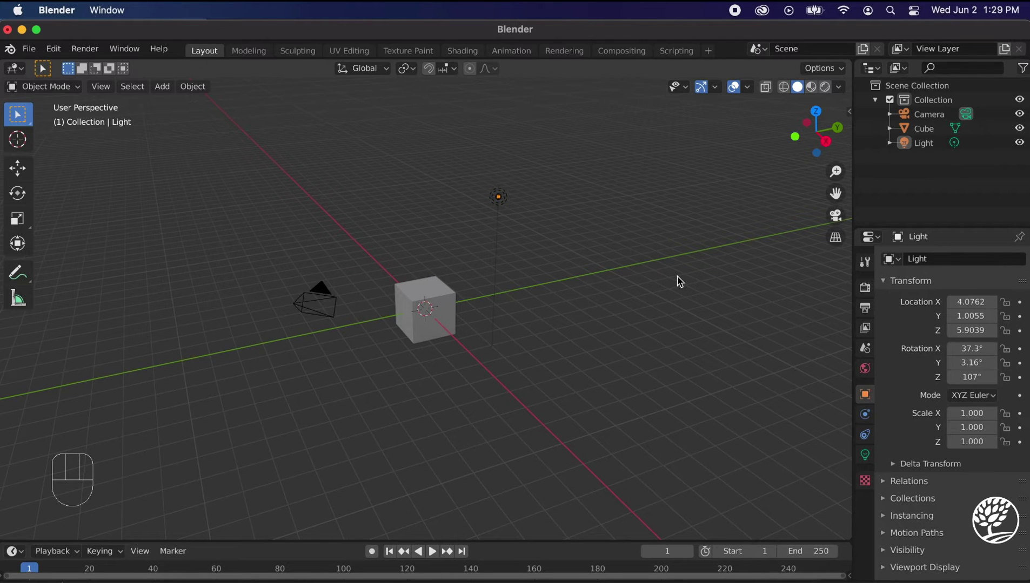
{"action": "key", "text": "a"}
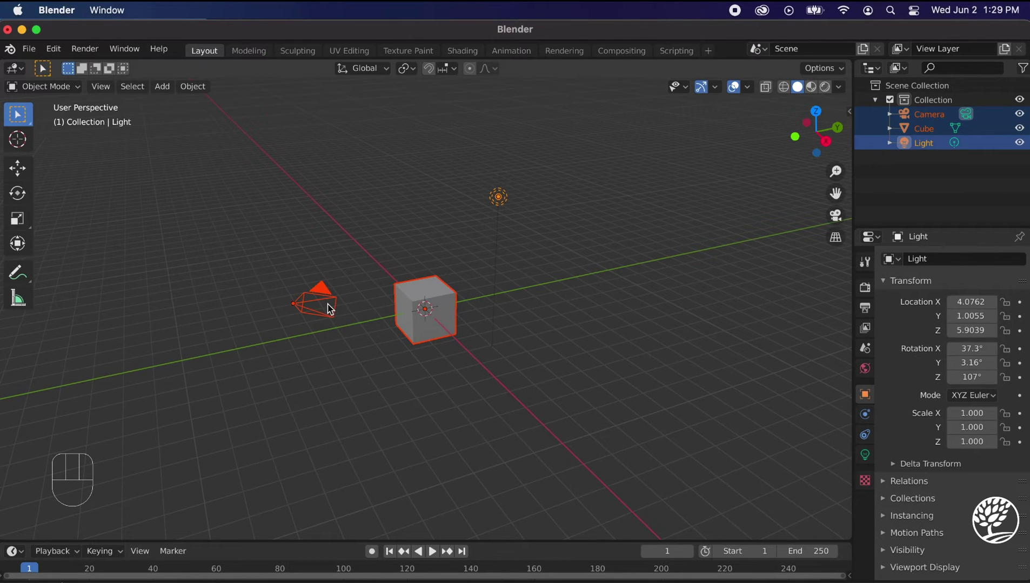
{"action": "left_click", "coordinate": [549, 316]}
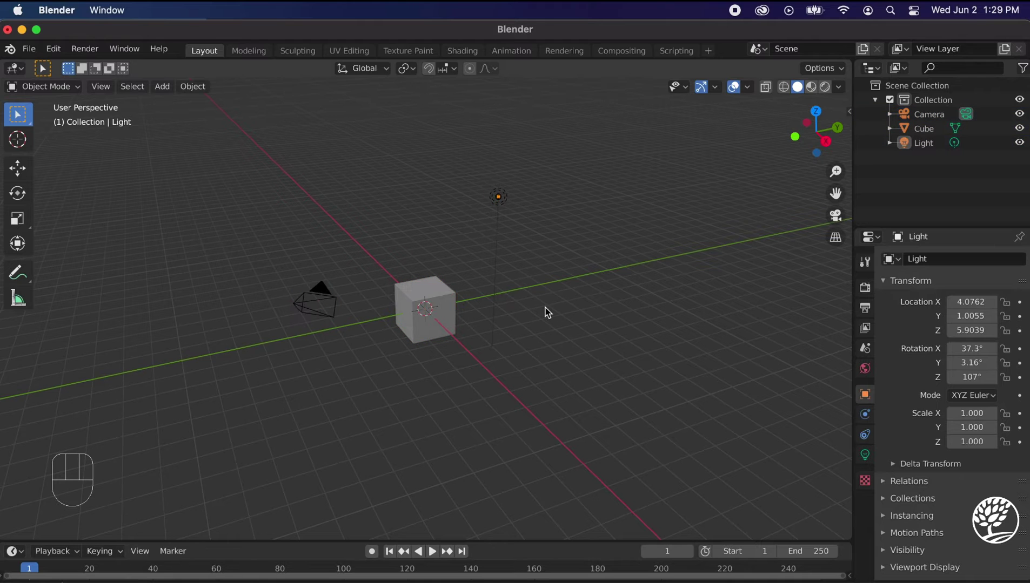
Delete the camera from the scene.
{"action": "left_click", "coordinate": [327, 299]}
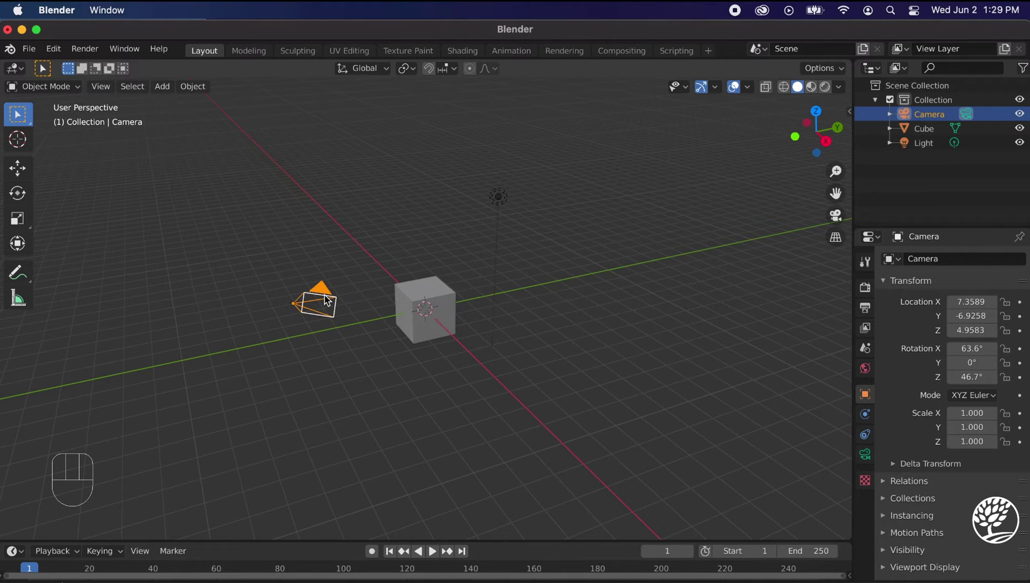
{"action": "key", "text": "x"}
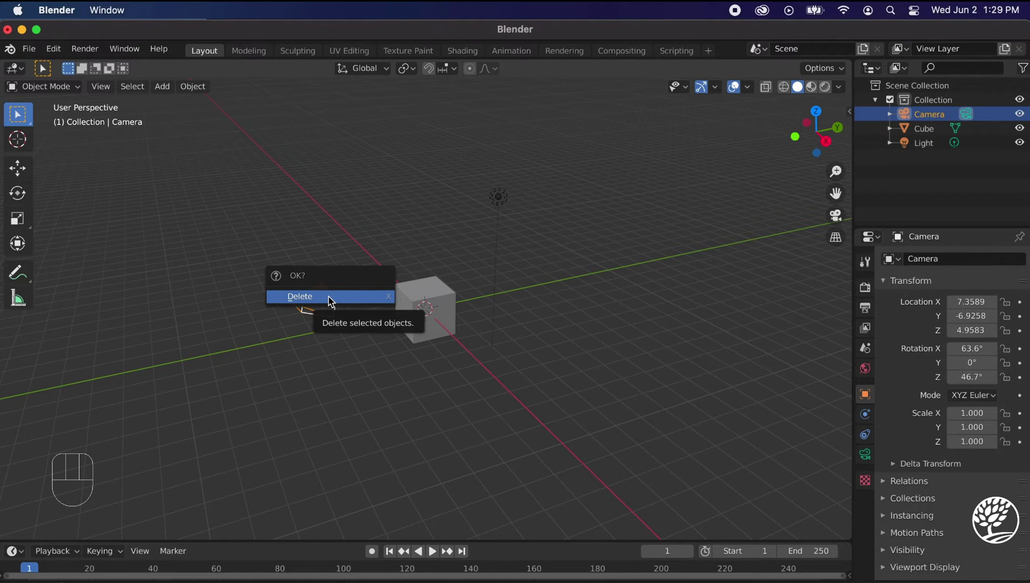
{"action": "left_click", "coordinate": [331, 298]}
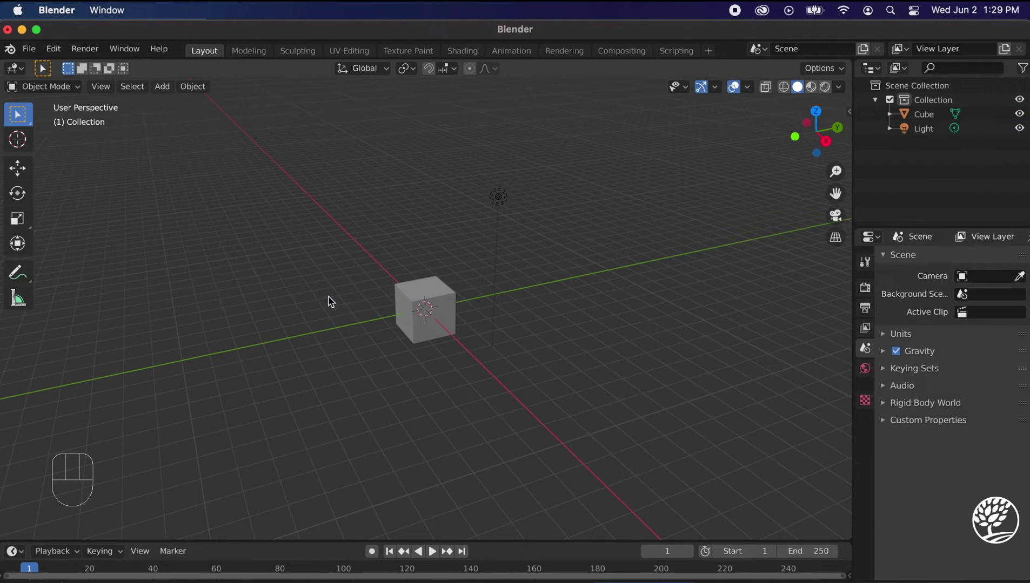
{"action": "right_click", "coordinate": [503, 202]}
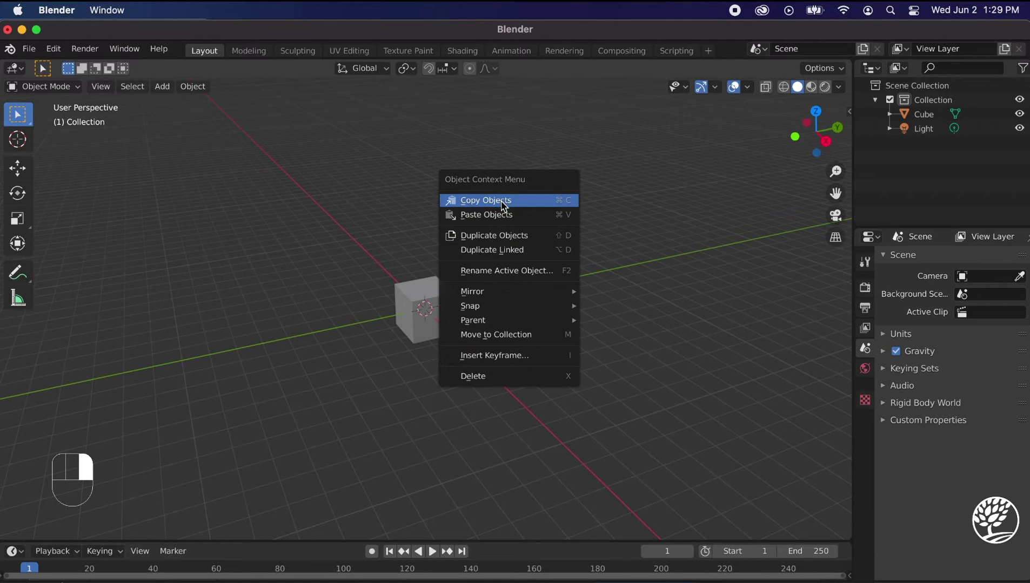
{"action": "left_click", "coordinate": [514, 378]}
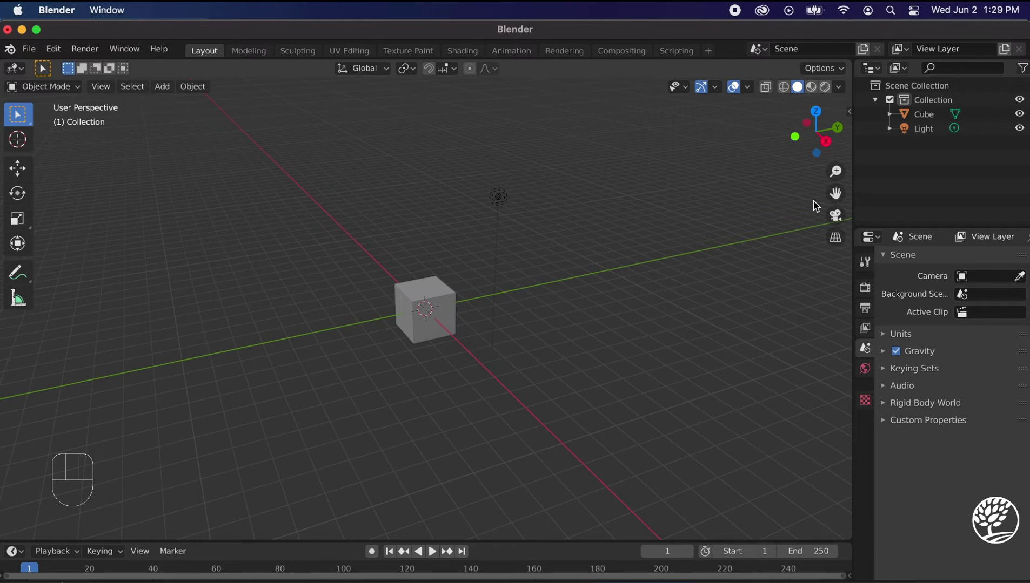
{"action": "right_click", "coordinate": [927, 135]}
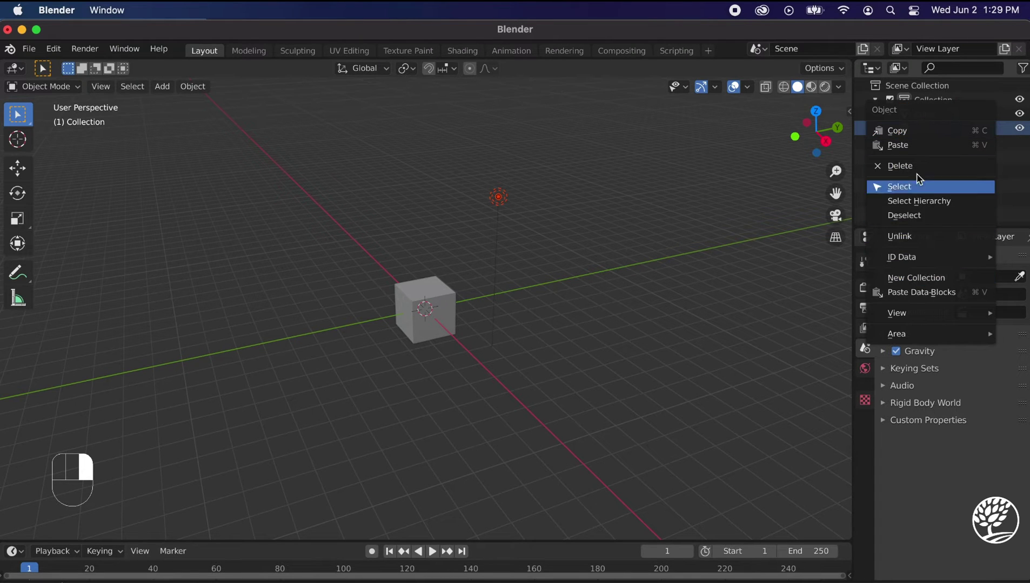
{"action": "left_click", "coordinate": [666, 226]}
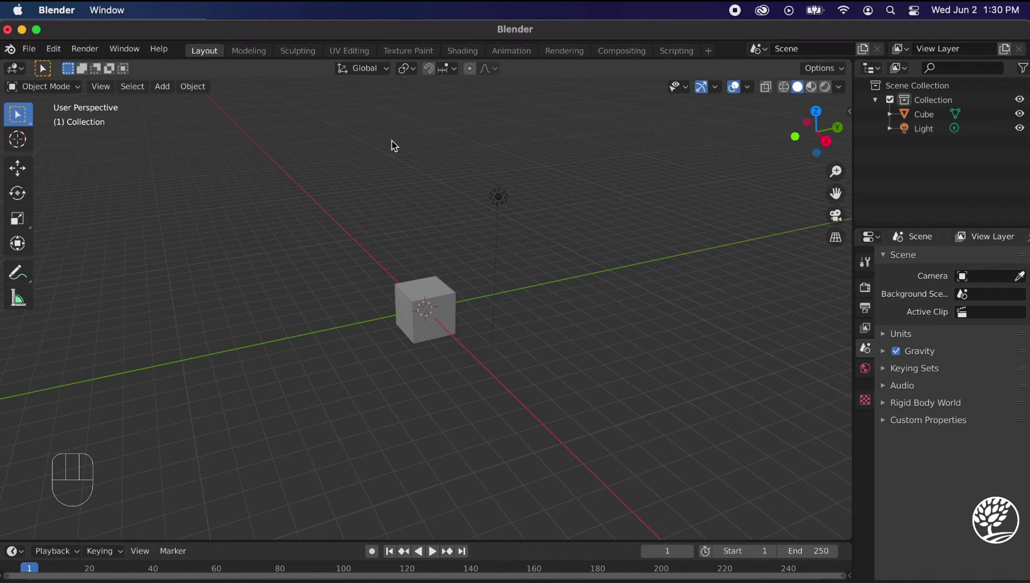
Box-select the light above the cube and delete it from the scene.
{"action": "left_click_drag", "start_coordinate": [392, 143], "coordinate": [587, 275]}
{"action": "key", "text": "x"}
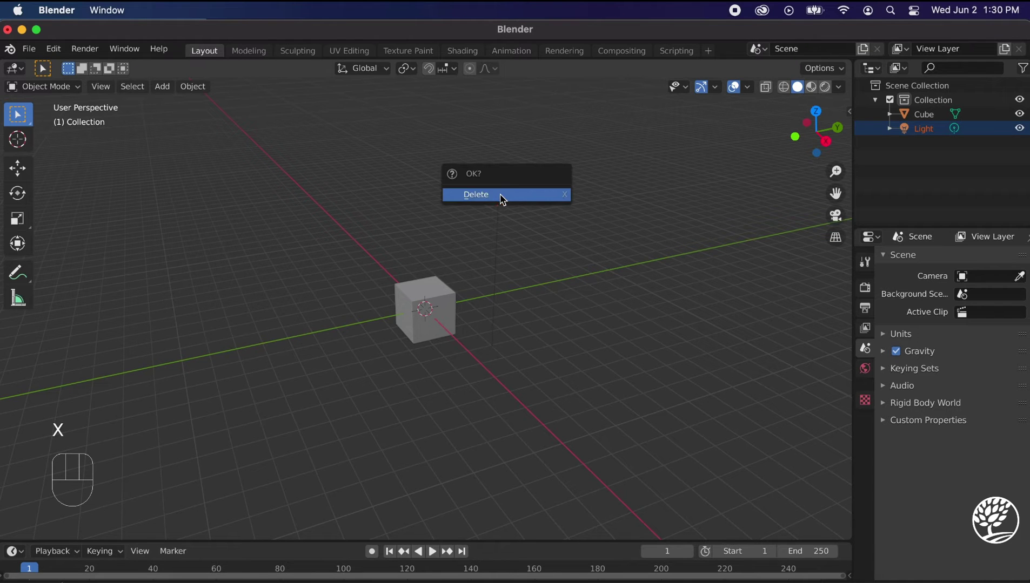
{"action": "left_click", "coordinate": [502, 196]}
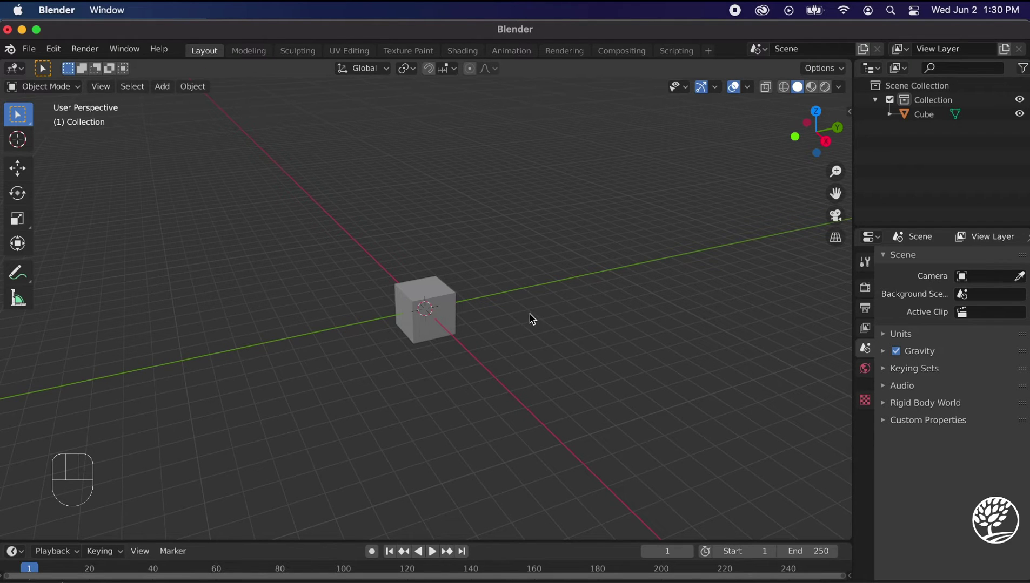
Select the cube, move it freely to about X -1.44 m, Y 1.36 m, Z 3.75 m, and undo the move.
{"action": "left_click", "coordinate": [427, 294]}
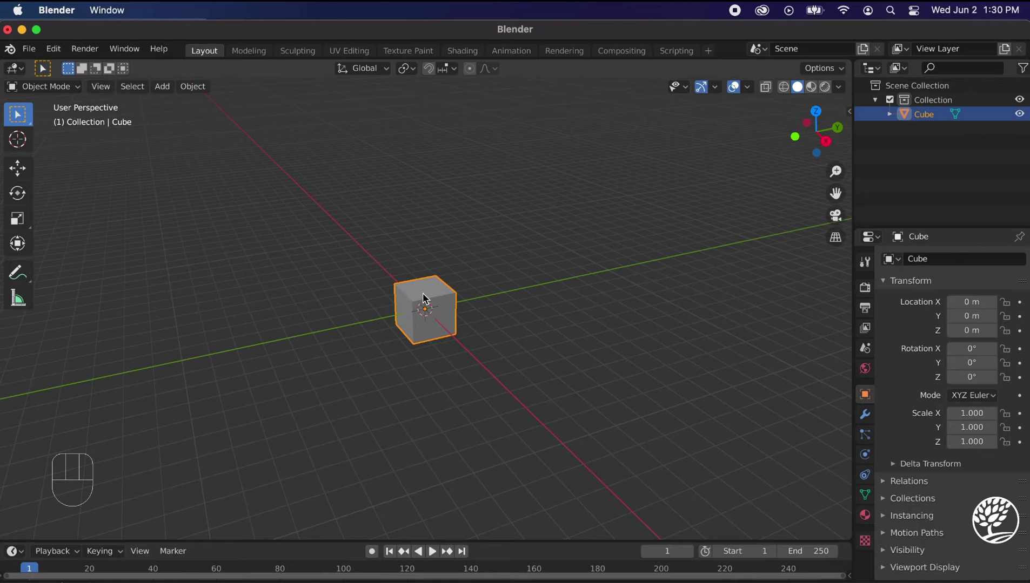
{"action": "left_click_drag", "start_coordinate": [422, 294], "coordinate": [605, 272]}
{"action": "key", "text": "g"}
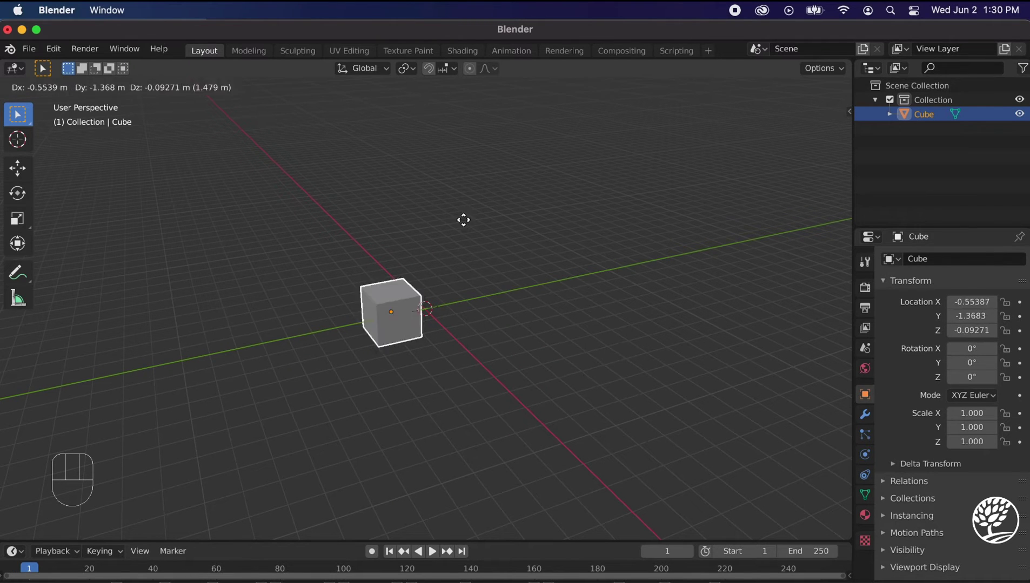
{"action": "left_click", "coordinate": [616, 173]}
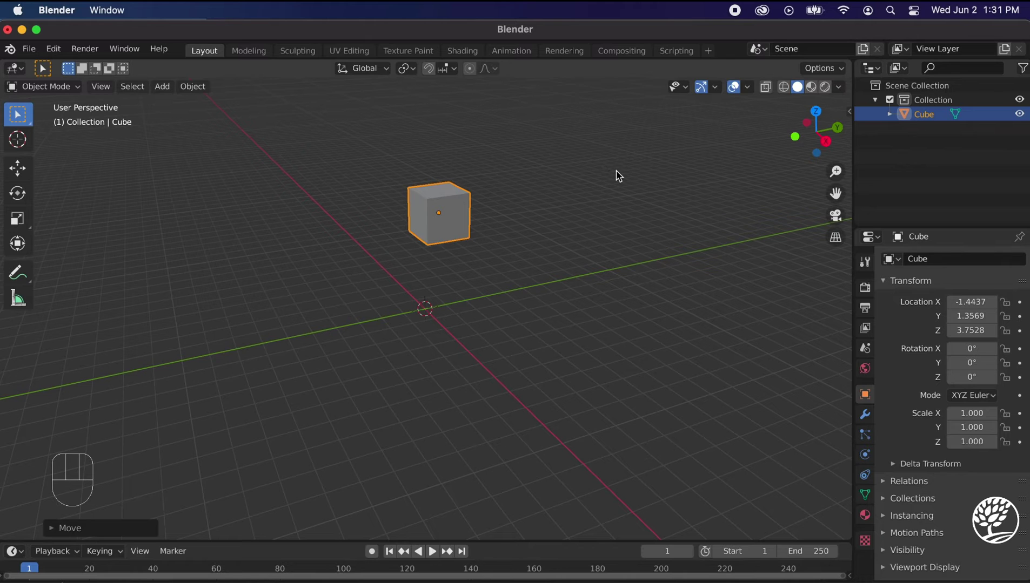
{"action": "key", "text": "super"}
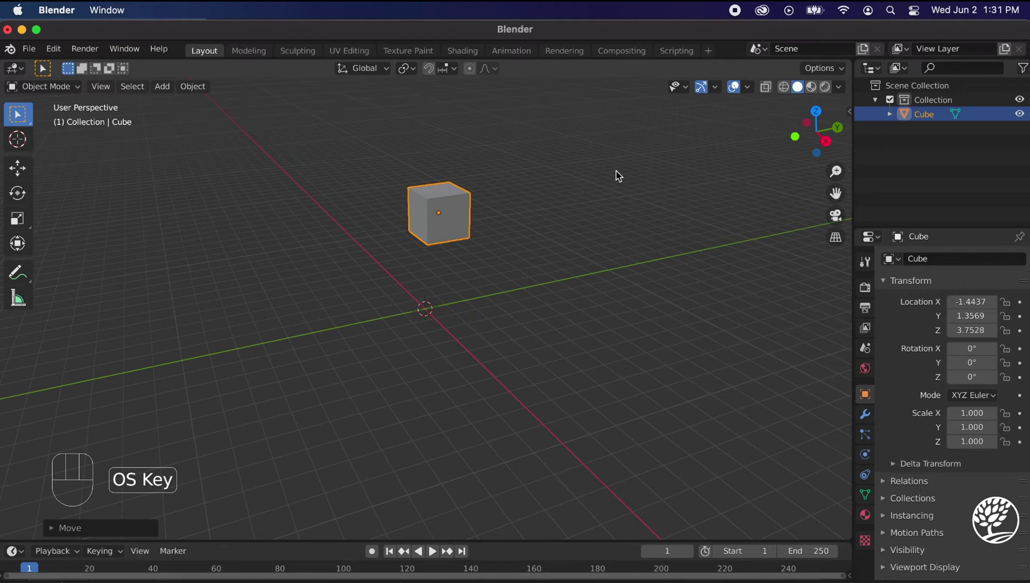
{"action": "key", "text": "super+z"}
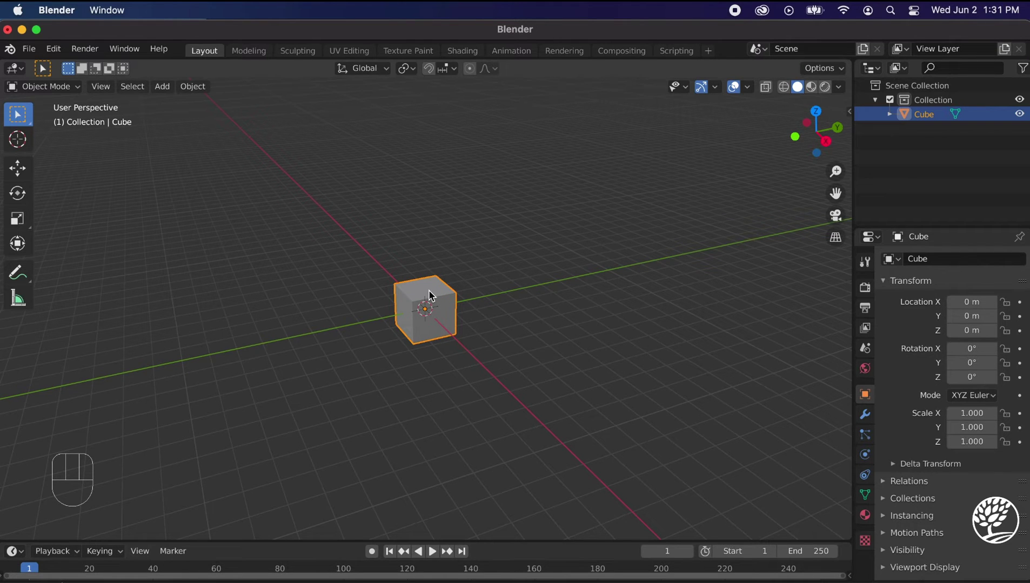
Try a free move and a free rotation of the cube, cancelling each one.
{"action": "key", "text": "g"}
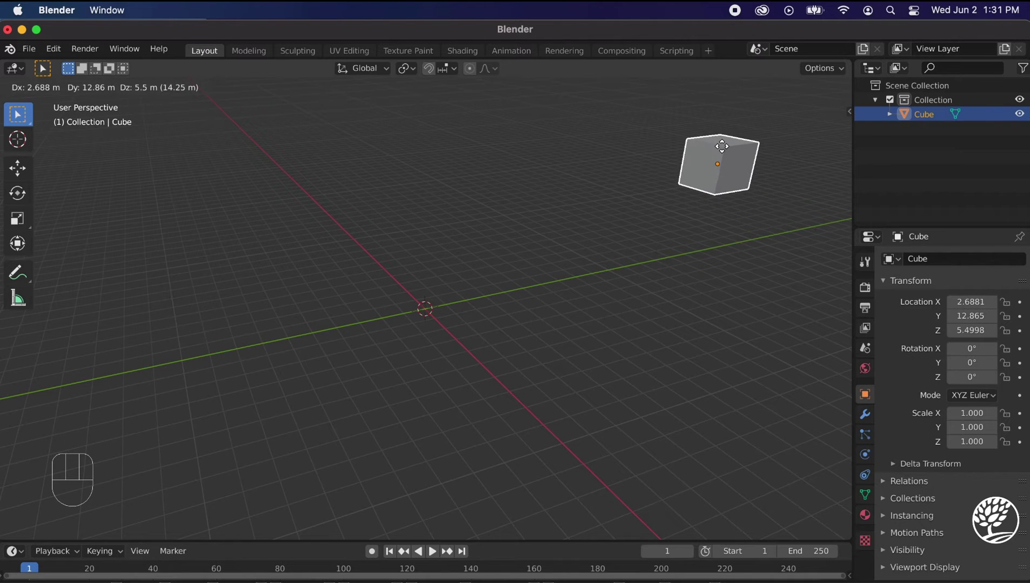
{"action": "right_click", "coordinate": [722, 146]}
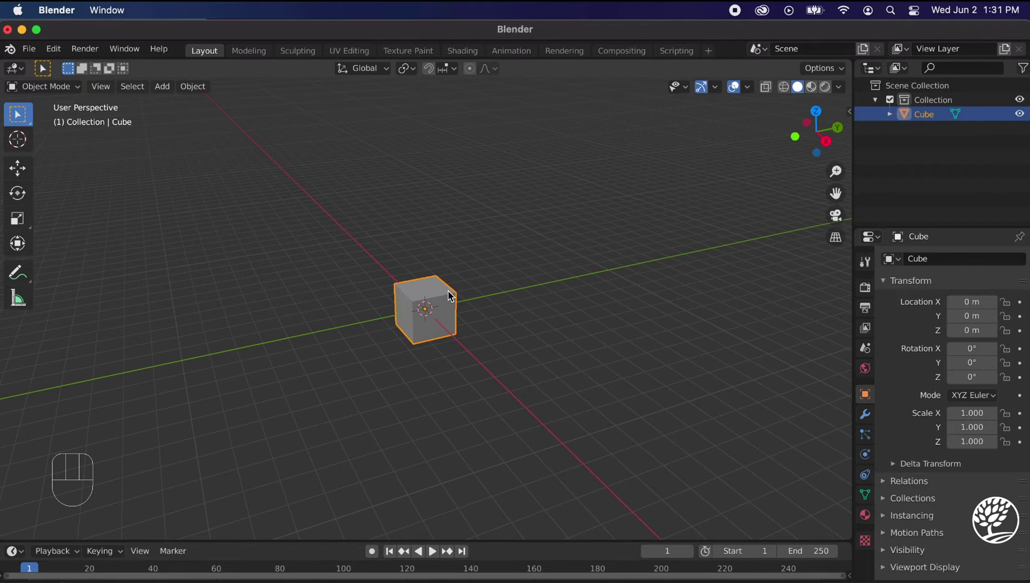
{"action": "key", "text": "r"}
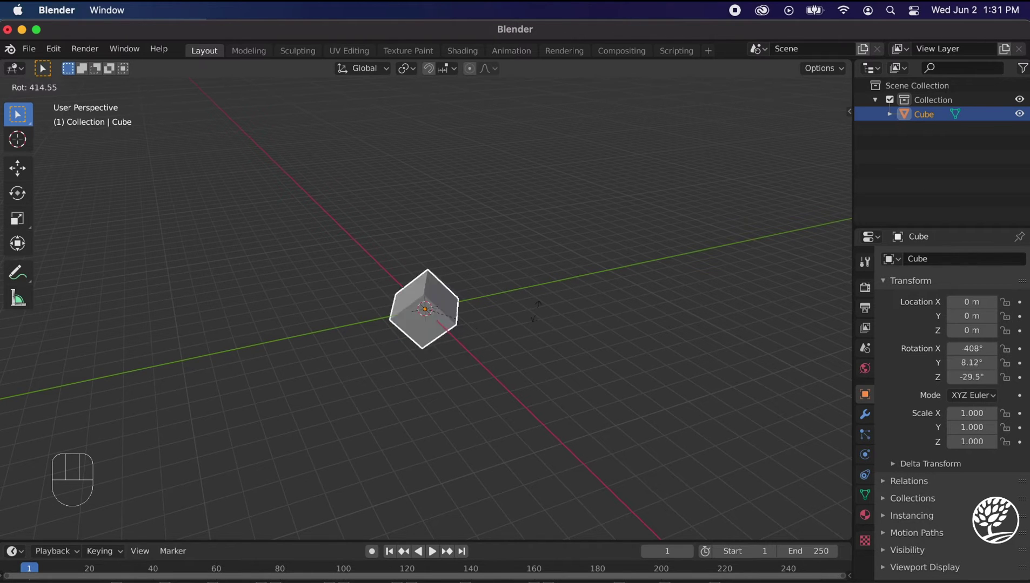
{"action": "key", "text": "Escape"}
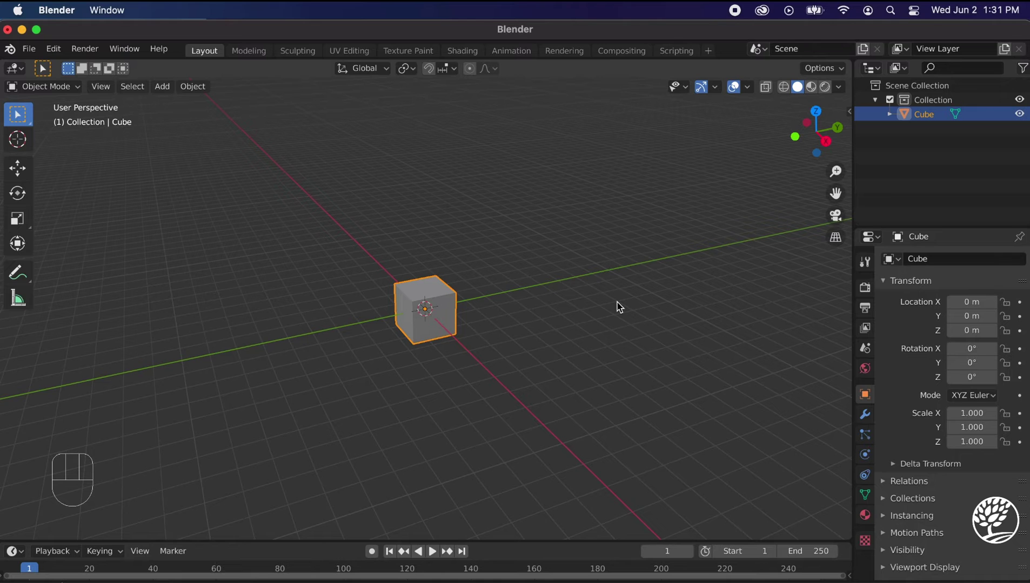
Try a uniform scale of the cube and cancel it, and stretch the cube along the X axis to about 2.86.
{"action": "key", "text": "s"}
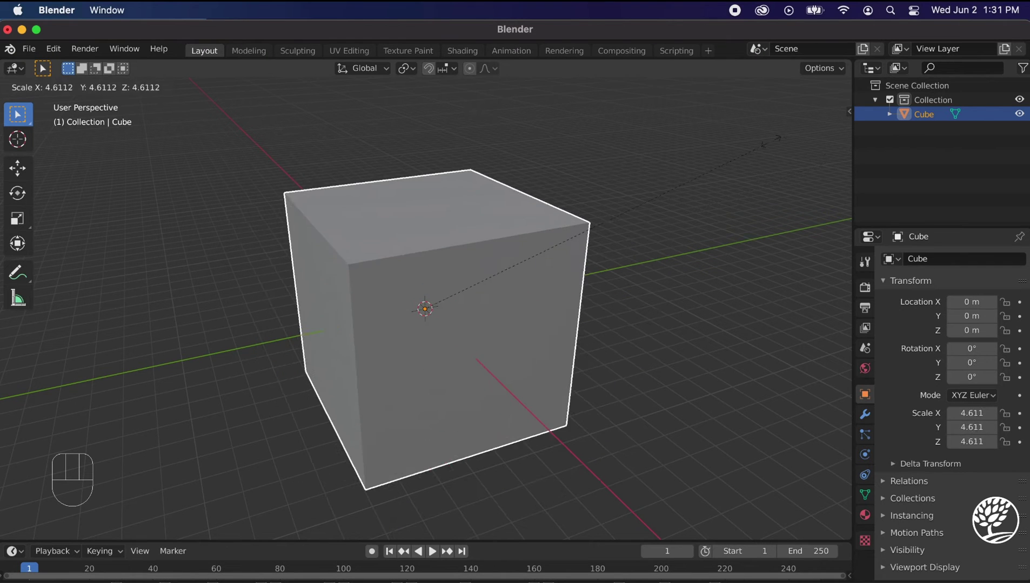
{"action": "right_click", "coordinate": [385, 294]}
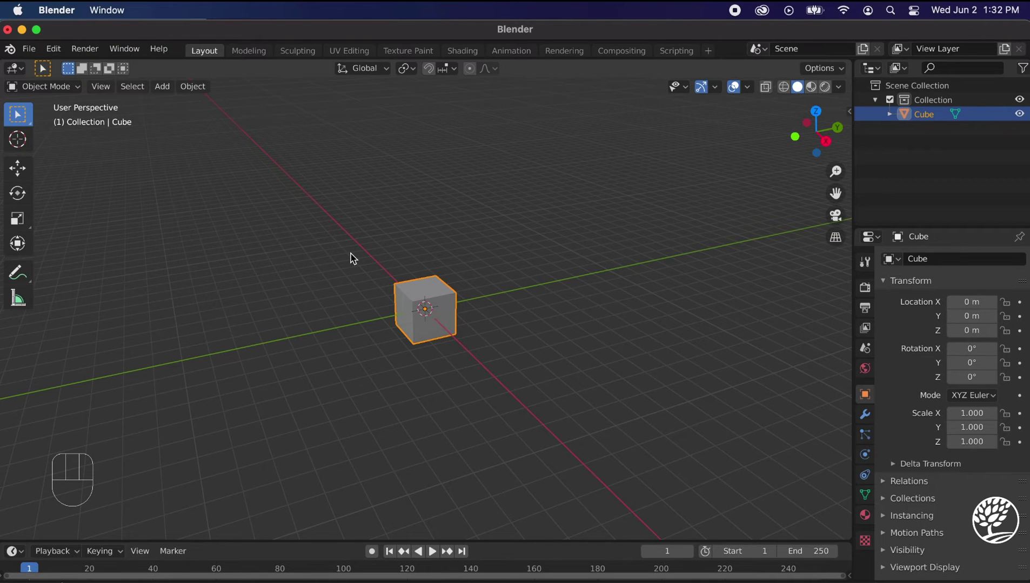
{"action": "key", "text": "s"}
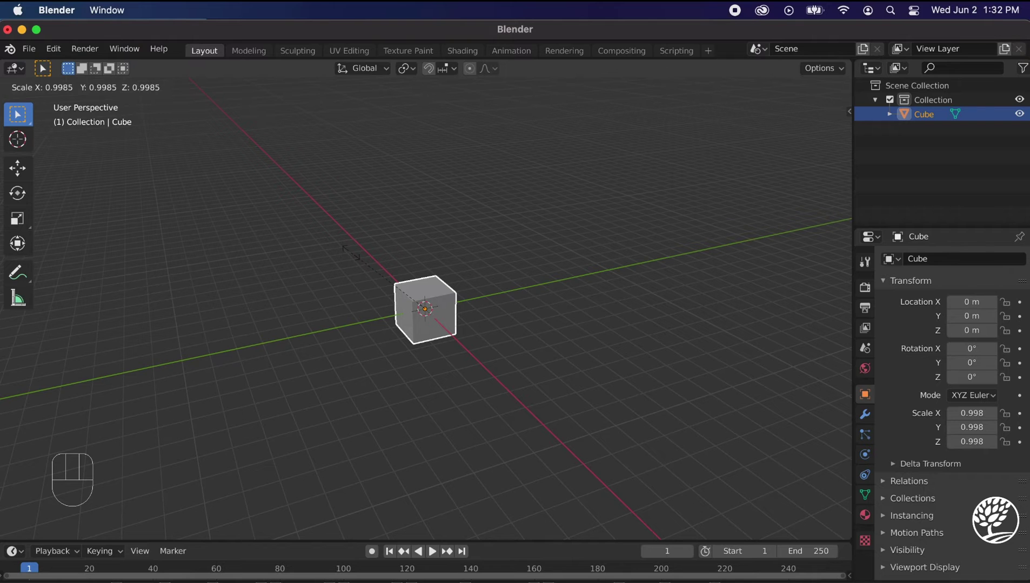
{"action": "key", "text": "x"}
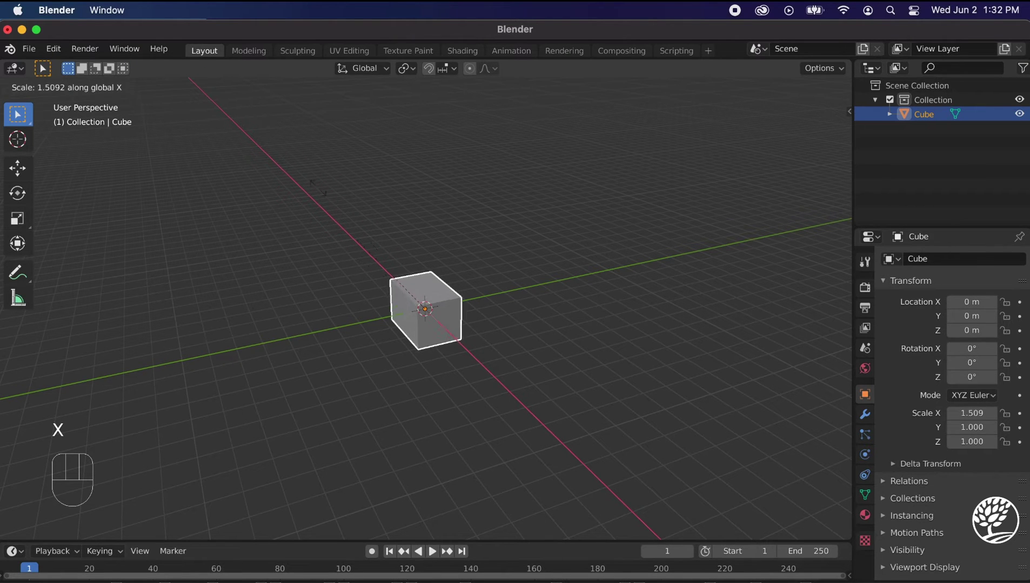
{"action": "left_click", "coordinate": [244, 120]}
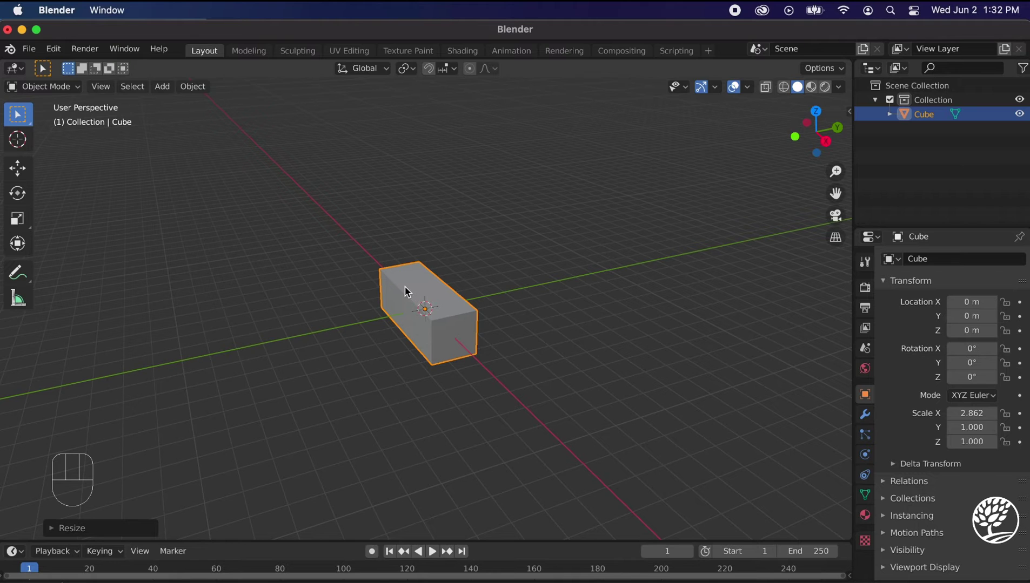
Try stretching the elongated cube further along the X axis.
{"action": "key", "text": "s"}
{"action": "key", "text": "x"}
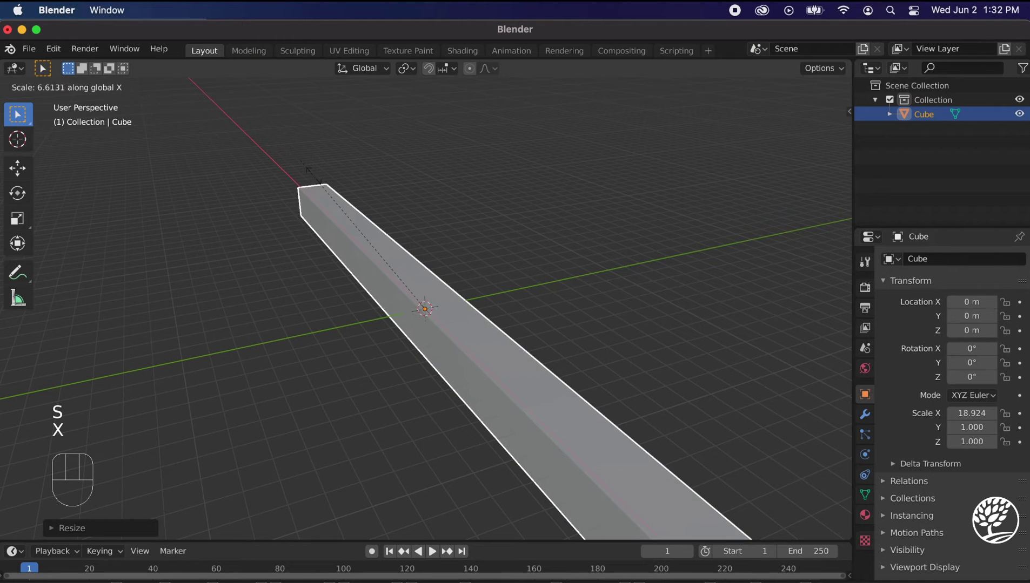
{"action": "left_click", "coordinate": [346, 242]}
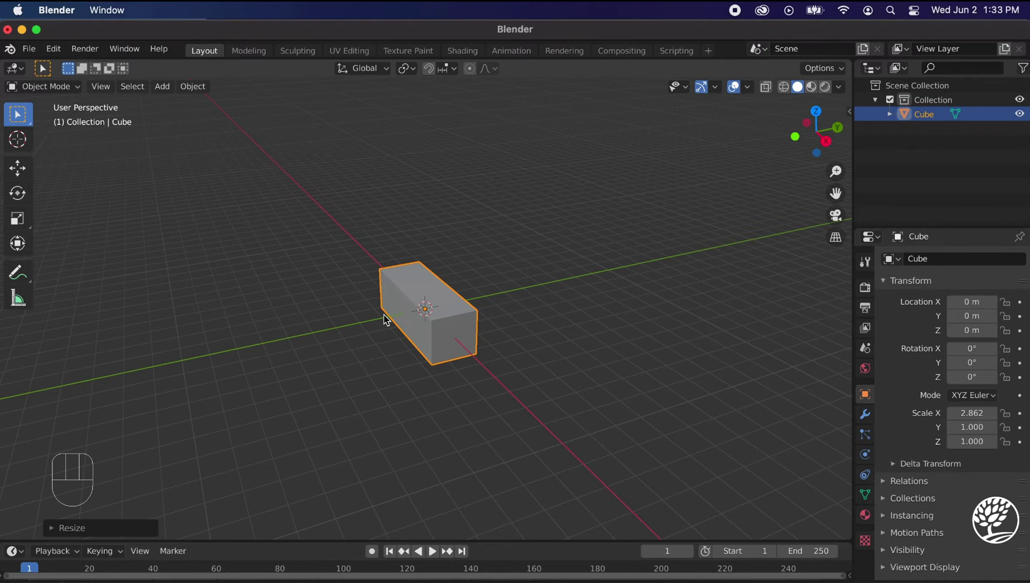
Scale the cube along Y to about -0.185 and along Z to about 2.333, forming a thin upright slab.
{"action": "key", "text": "s"}
{"action": "key", "text": "y"}
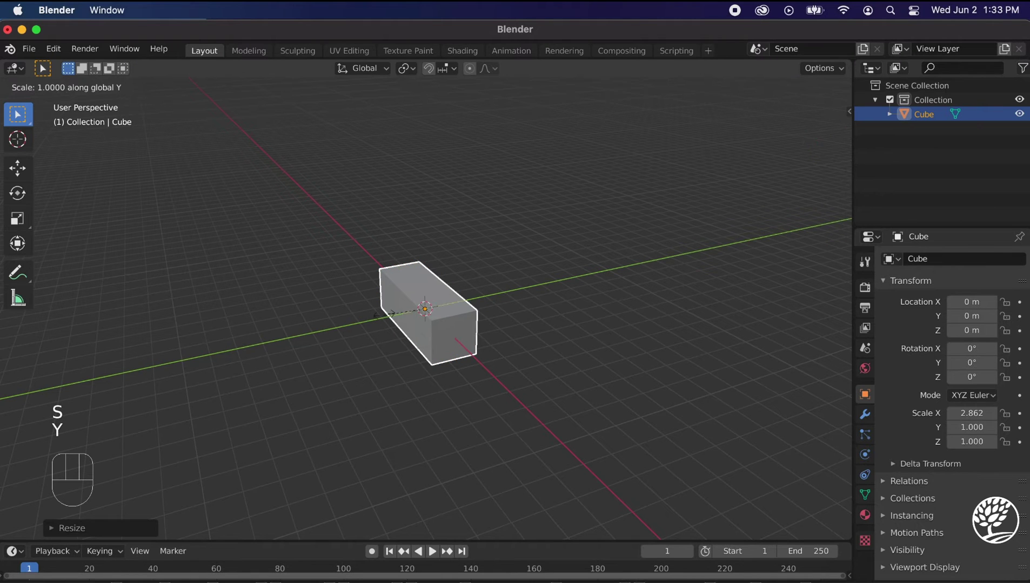
{"action": "left_click", "coordinate": [432, 307]}
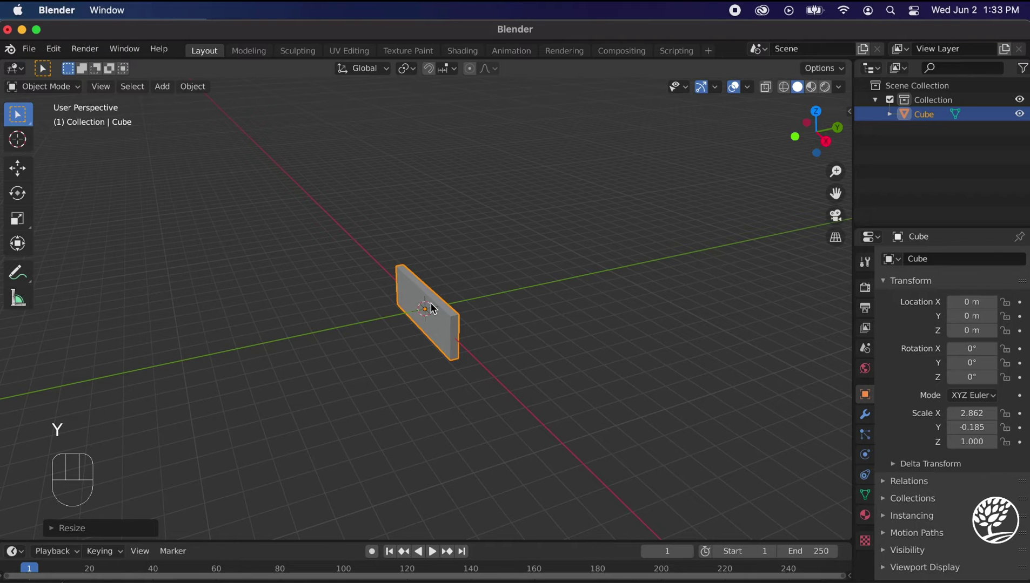
{"action": "key", "text": "s"}
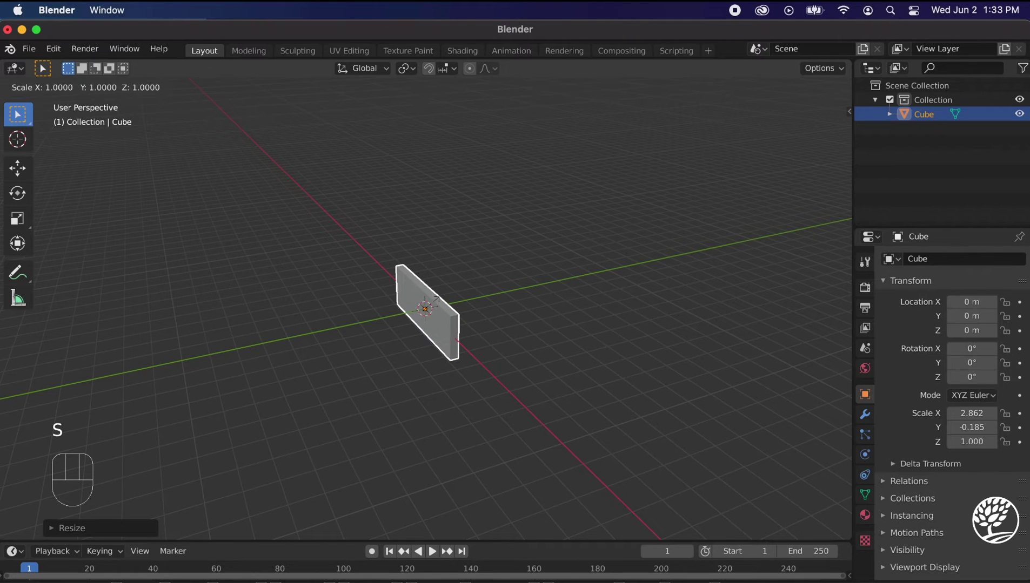
{"action": "key", "text": "z"}
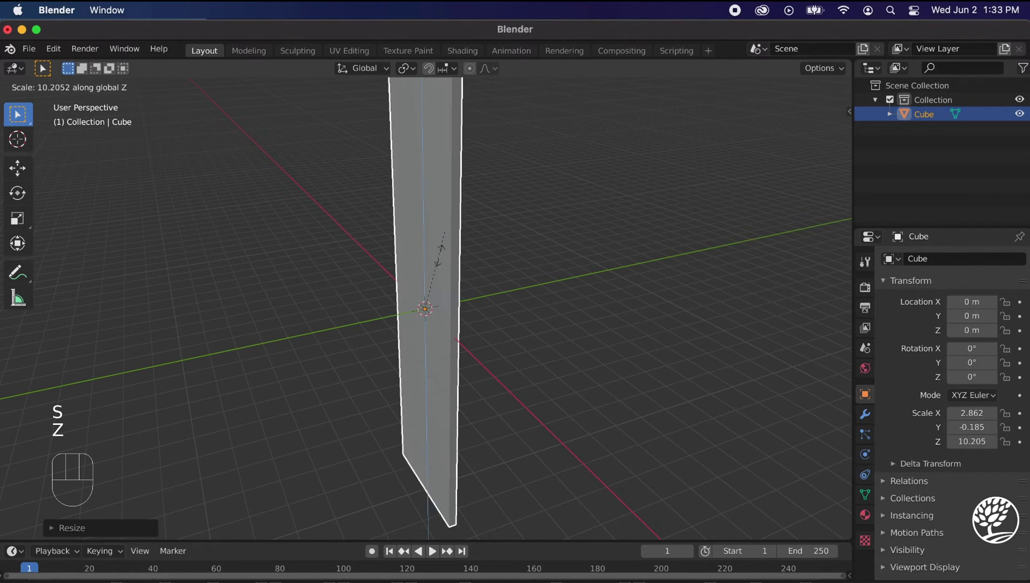
{"action": "left_click", "coordinate": [441, 303]}
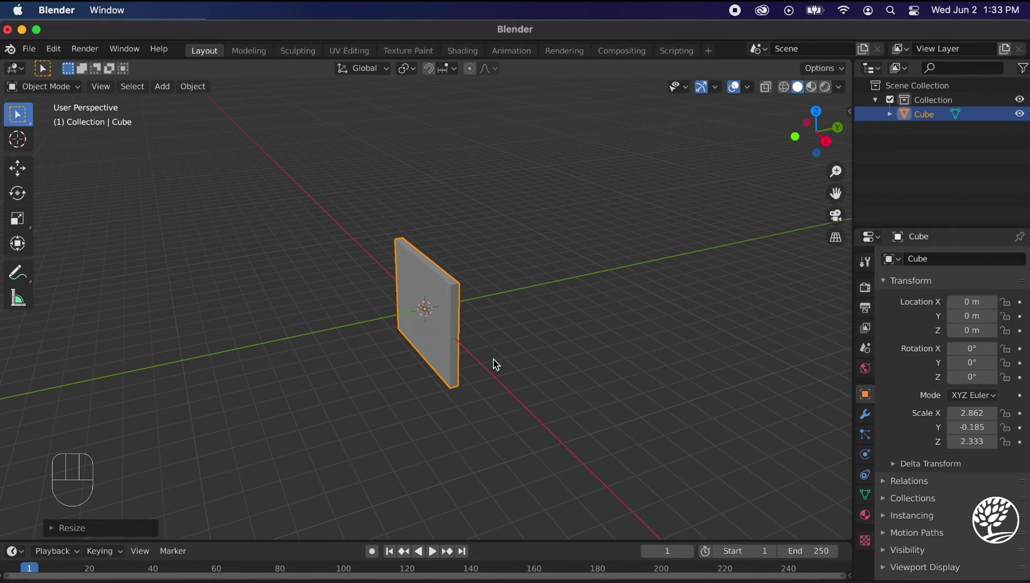
Try moving the slab along the X axis and cancel the move.
{"action": "middle_click_drag", "start_coordinate": [490, 362], "coordinate": [540, 373]}
{"action": "scroll", "coordinate": [522, 345], "scroll_direction": "down", "scroll_amount": 3}
{"action": "middle_click_drag", "start_coordinate": [519, 336], "coordinate": [567, 329]}
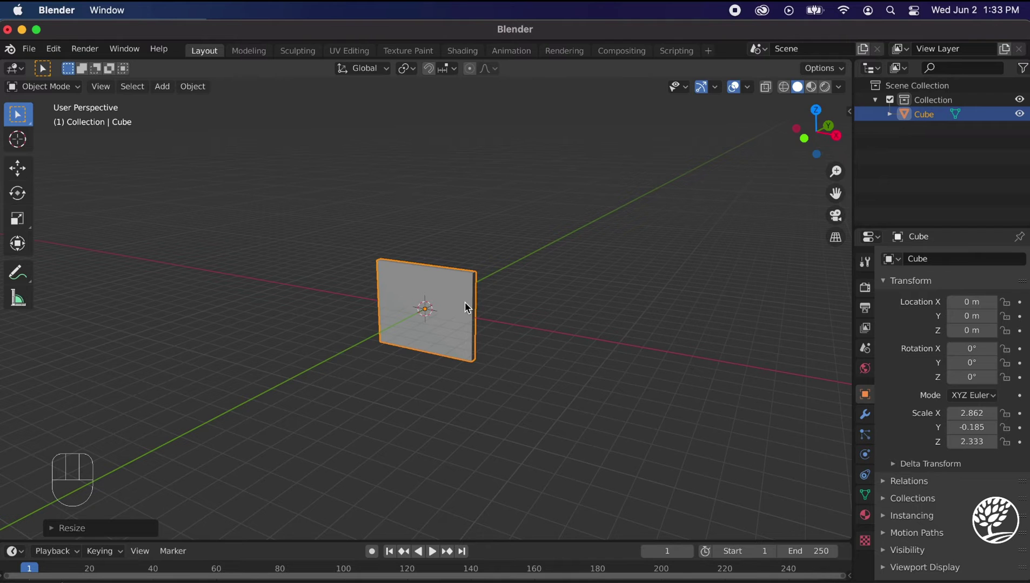
{"action": "key", "text": "g"}
{"action": "key", "text": "x"}
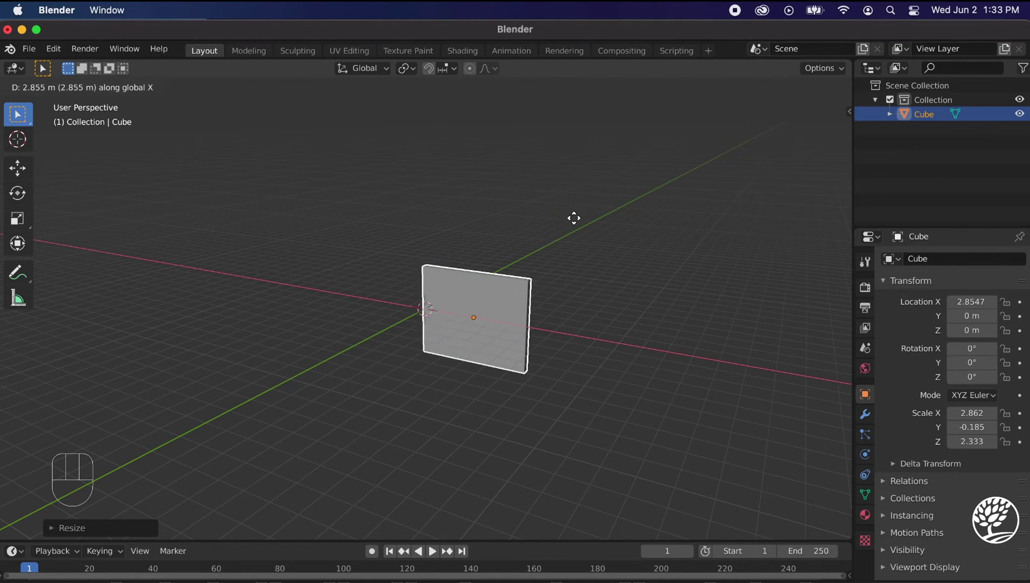
{"action": "key", "text": "Escape"}
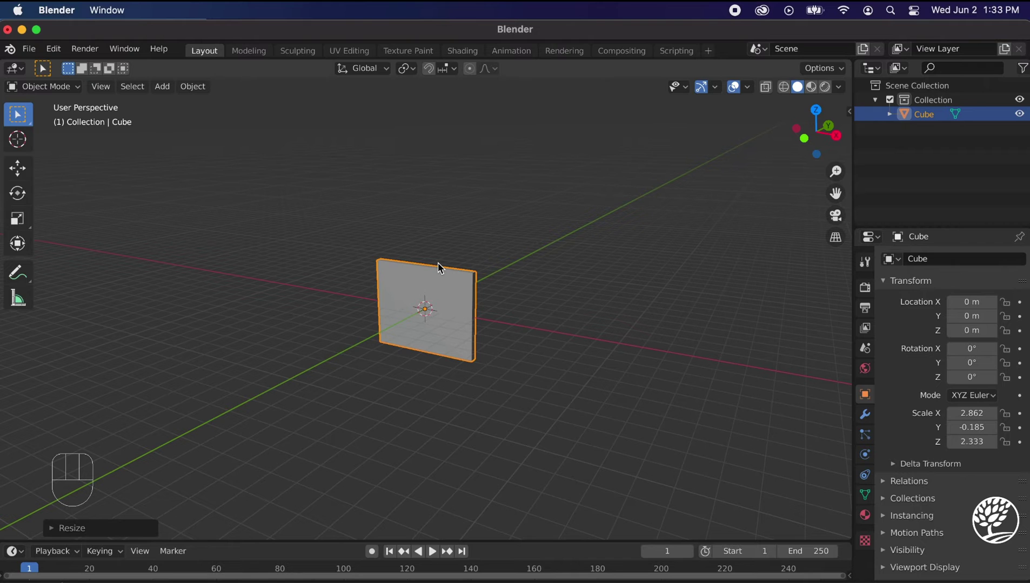
{"action": "right_click", "coordinate": [489, 306]}
Switch the slab from Object Mode to Edit Mode.
{"action": "middle_click_drag", "start_coordinate": [472, 235], "coordinate": [474, 266]}
{"action": "scroll", "coordinate": [415, 275], "scroll_direction": "up", "scroll_amount": 1}
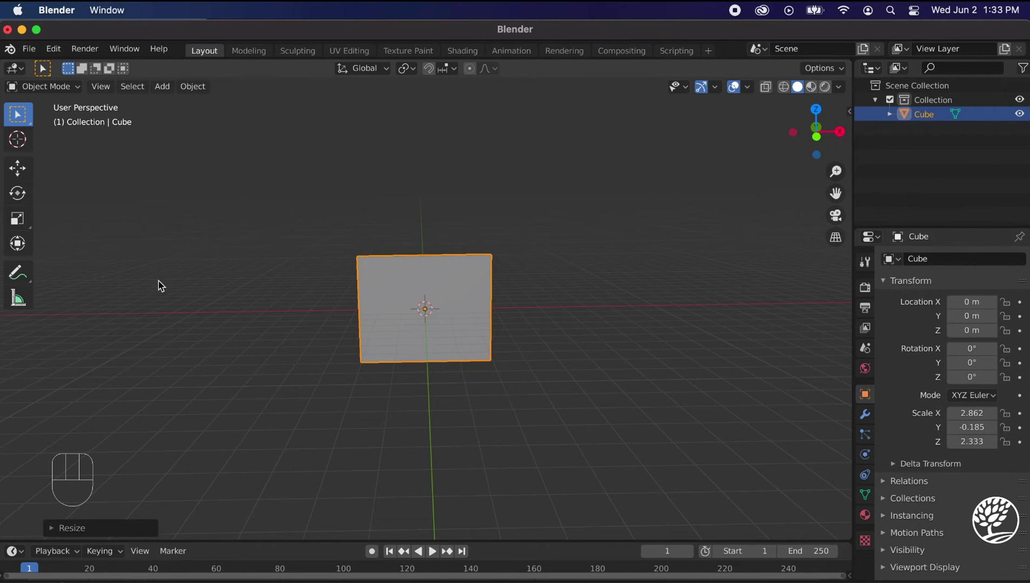
{"action": "middle_click_drag", "start_coordinate": [400, 400], "coordinate": [453, 427]}
{"action": "scroll", "coordinate": [420, 382], "scroll_direction": "up", "scroll_amount": 2}
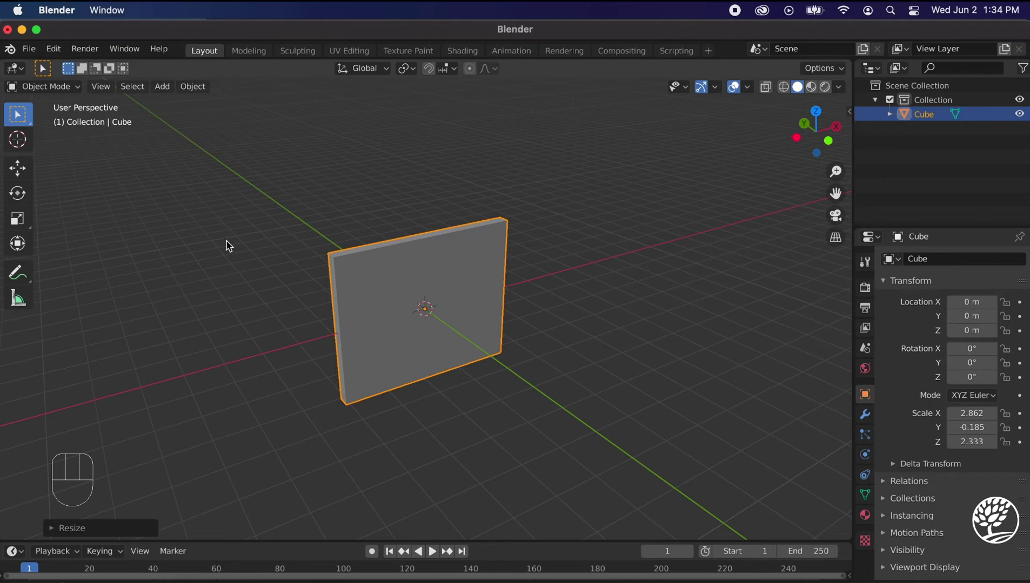
{"action": "scroll", "coordinate": [81, 106], "scroll_direction": "down", "scroll_amount": 1}
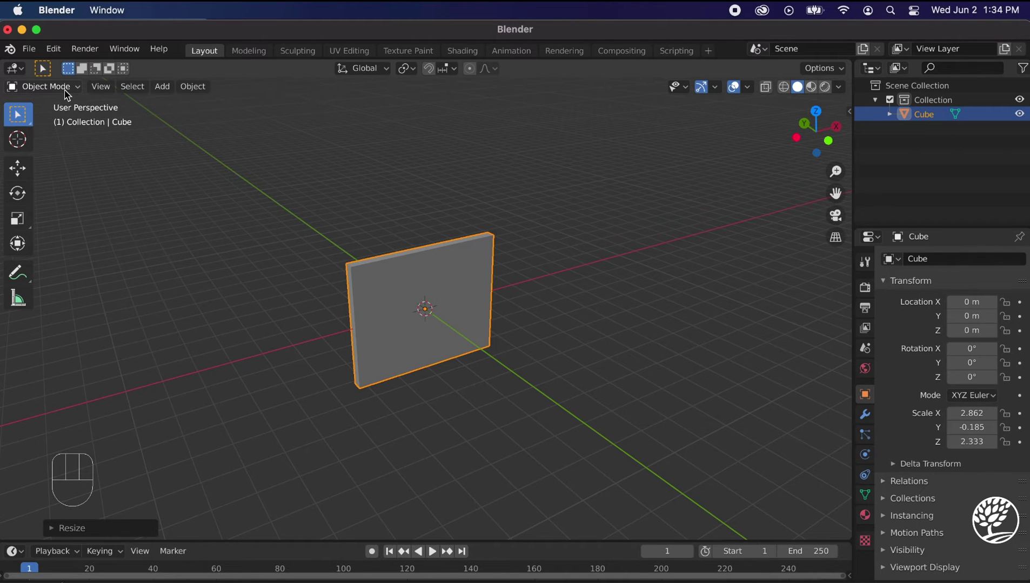
{"action": "left_click", "coordinate": [65, 88]}
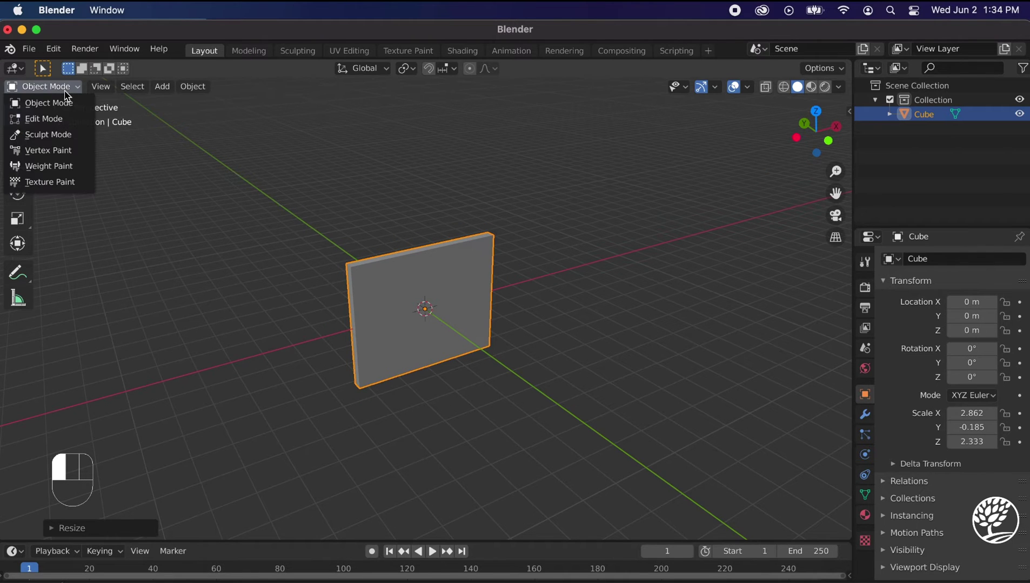
{"action": "left_click", "coordinate": [57, 121]}
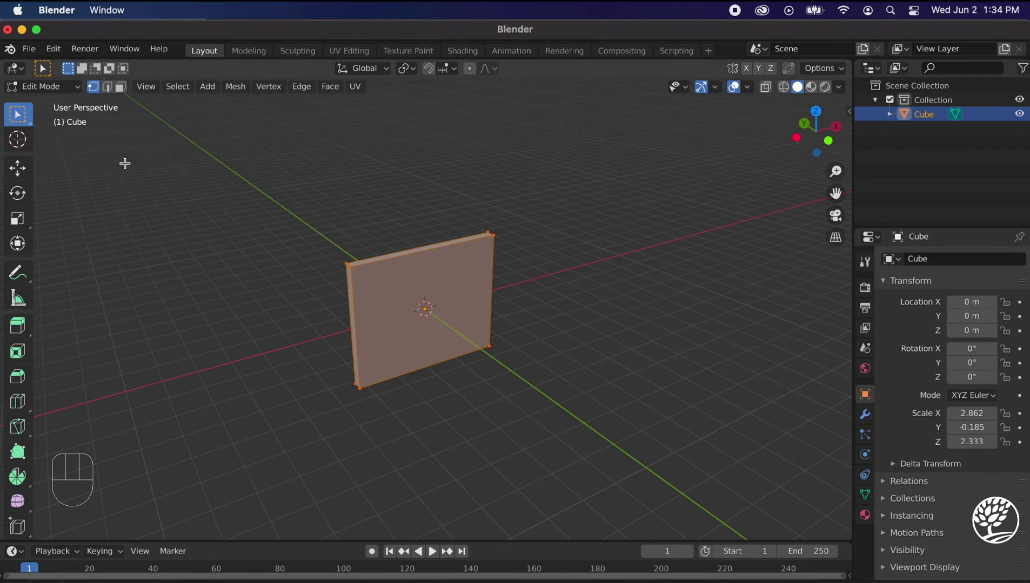
Select the single vertex at the near upper corner of the slab's large front face.
{"action": "middle_click_drag", "start_coordinate": [230, 233], "coordinate": [310, 206]}
{"action": "scroll", "coordinate": [322, 253], "scroll_direction": "up", "scroll_amount": 3}
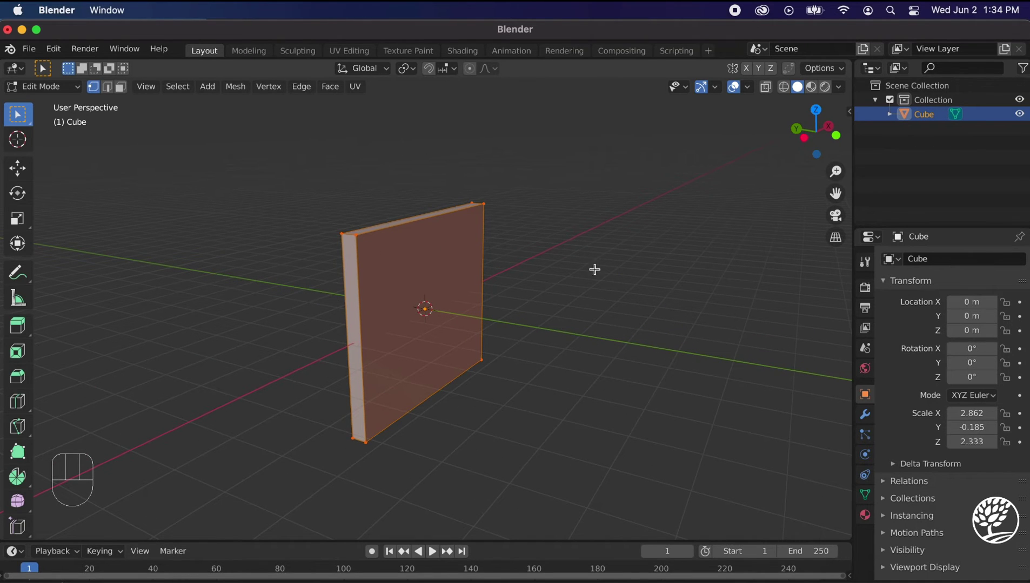
{"action": "middle_click_drag", "start_coordinate": [535, 290], "coordinate": [577, 319]}
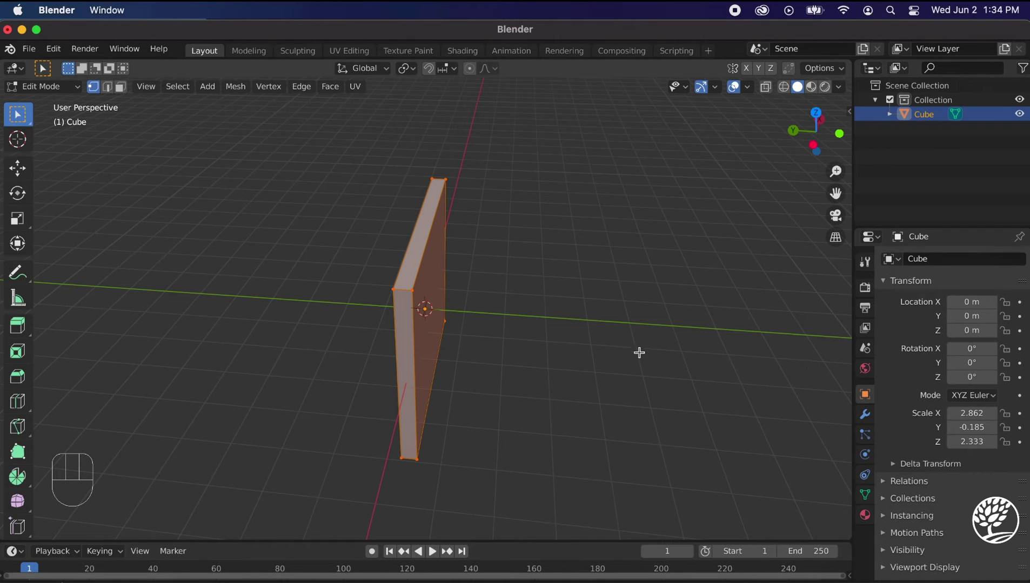
{"action": "middle_click_drag", "start_coordinate": [642, 362], "coordinate": [616, 319]}
{"action": "middle_click_drag", "start_coordinate": [435, 237], "coordinate": [451, 284]}
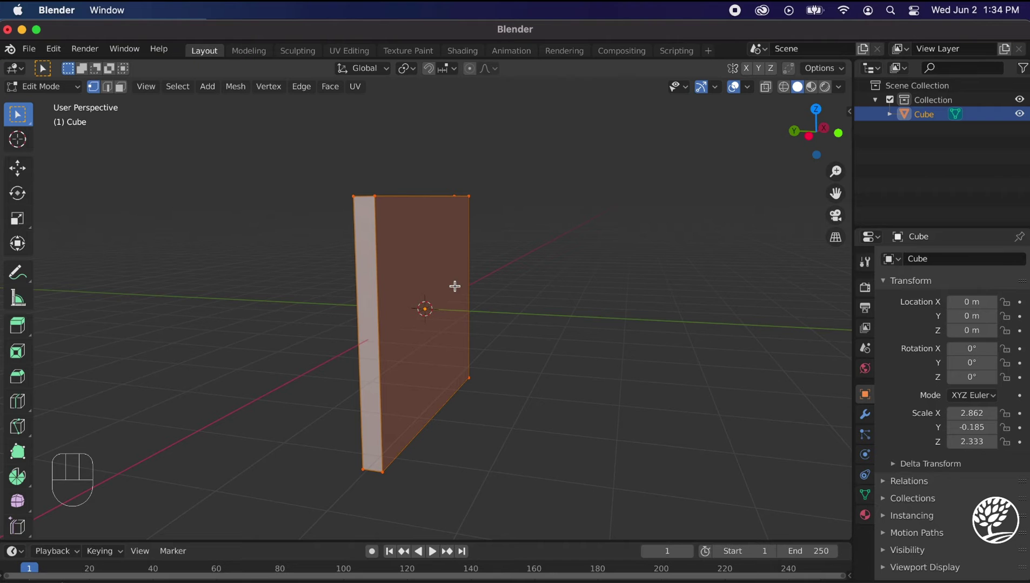
{"action": "middle_click_drag", "start_coordinate": [583, 311], "coordinate": [555, 319]}
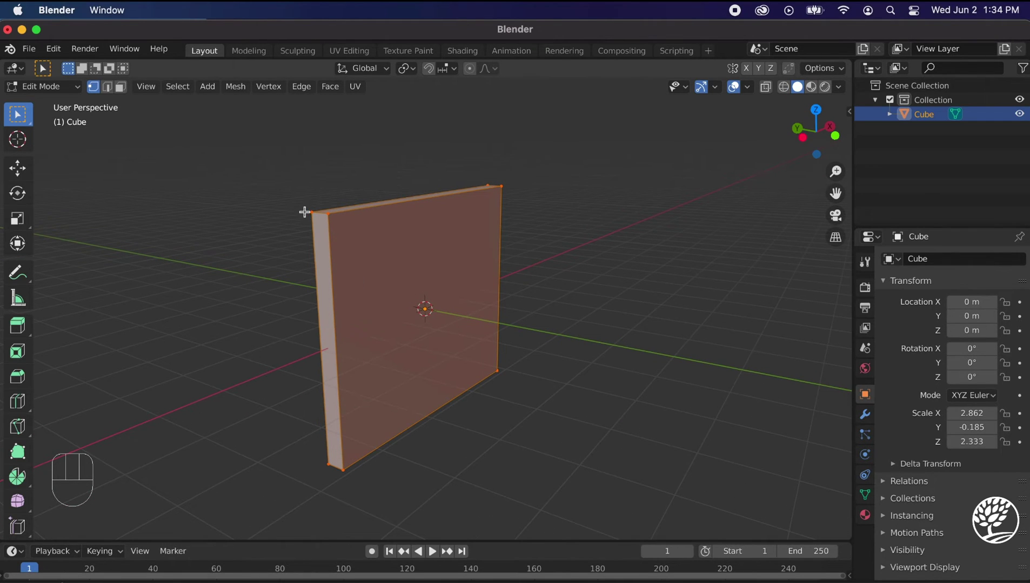
{"action": "middle_click_drag", "start_coordinate": [337, 256], "coordinate": [368, 282]}
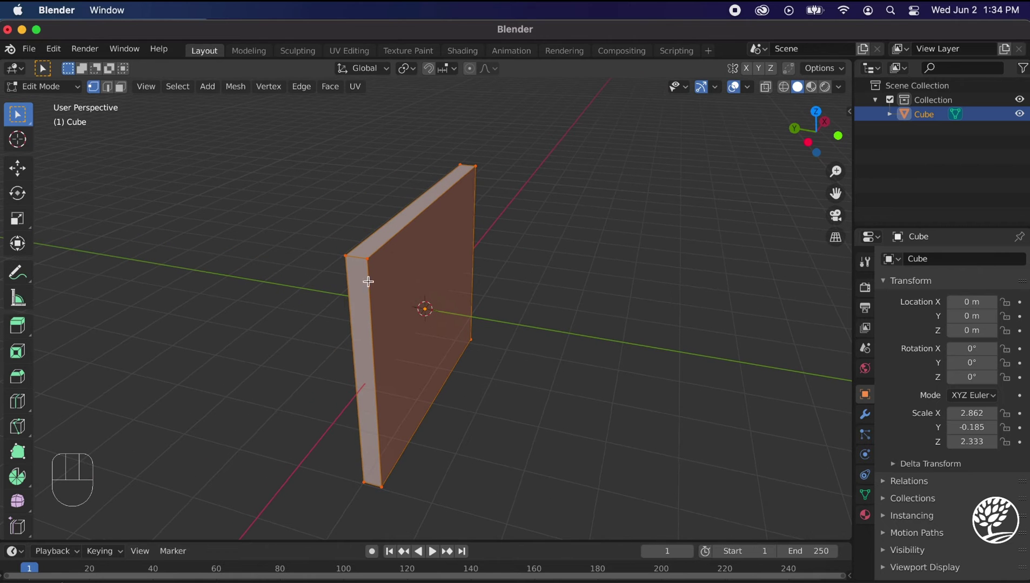
{"action": "left_click", "coordinate": [356, 250]}
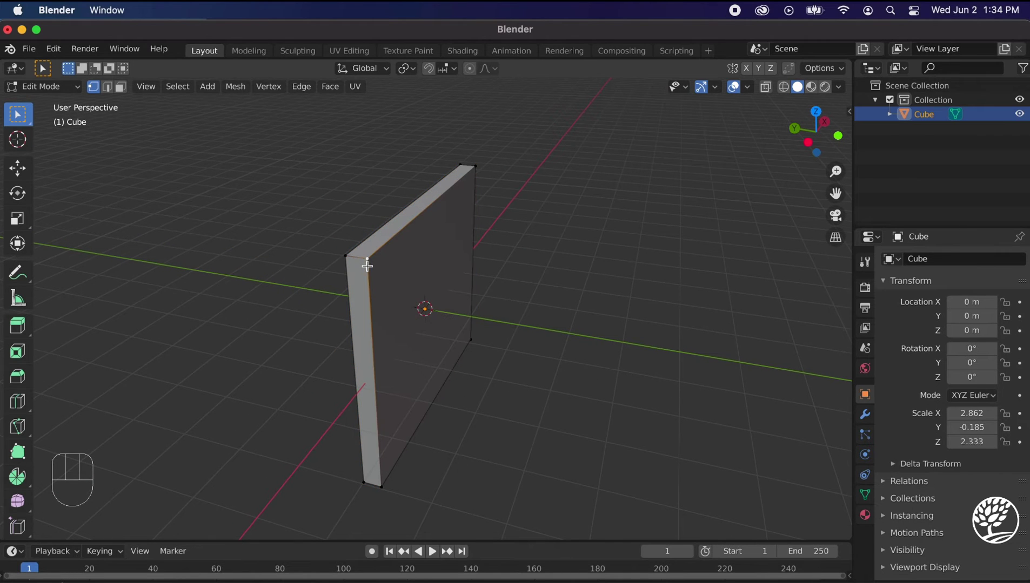
{"action": "scroll", "coordinate": [366, 266], "scroll_direction": "up", "scroll_amount": 3}
{"action": "middle_click_drag", "start_coordinate": [370, 274], "coordinate": [376, 282]}
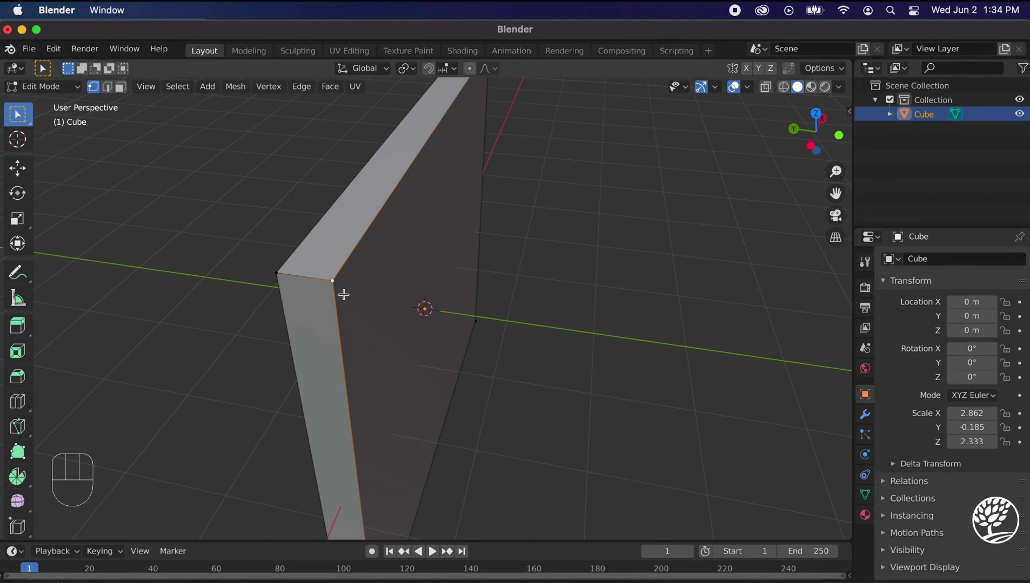
Box-select the vertices at the slab's near upper corner, and clear the selection.
{"action": "left_click_drag", "start_coordinate": [256, 247], "coordinate": [309, 308]}
{"action": "left_click", "coordinate": [356, 305]}
{"action": "left_click_drag", "start_coordinate": [237, 238], "coordinate": [363, 317], "text": "shift"}
{"action": "left_click", "coordinate": [575, 399]}
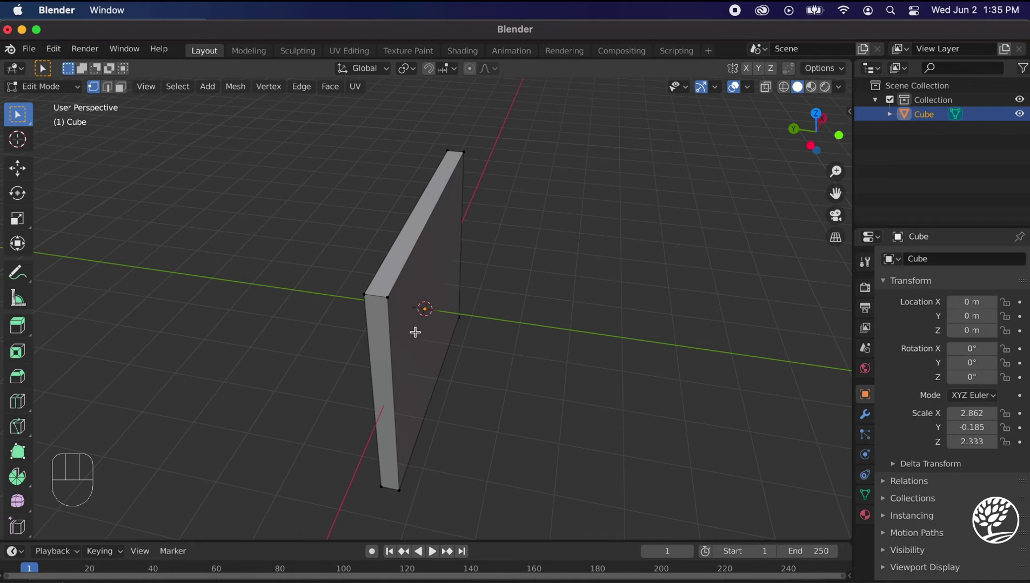
Select the near upper corner vertex of the slab's large face, move it freely to deform the shape, and undo the move.
{"action": "left_click", "coordinate": [388, 297], "text": "alt"}
{"action": "middle_click_drag", "start_coordinate": [473, 350], "coordinate": [502, 356]}
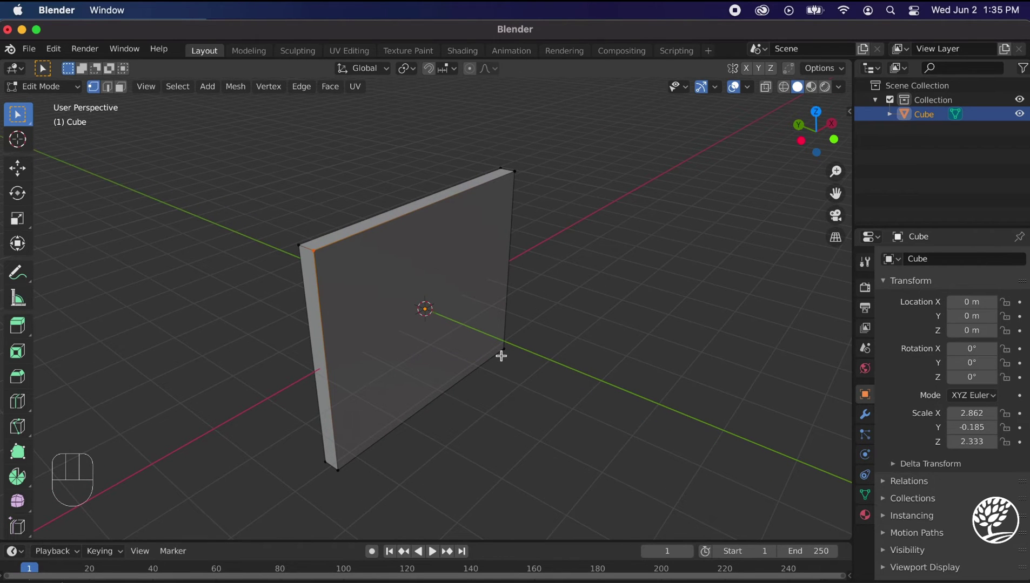
{"action": "key", "text": "g"}
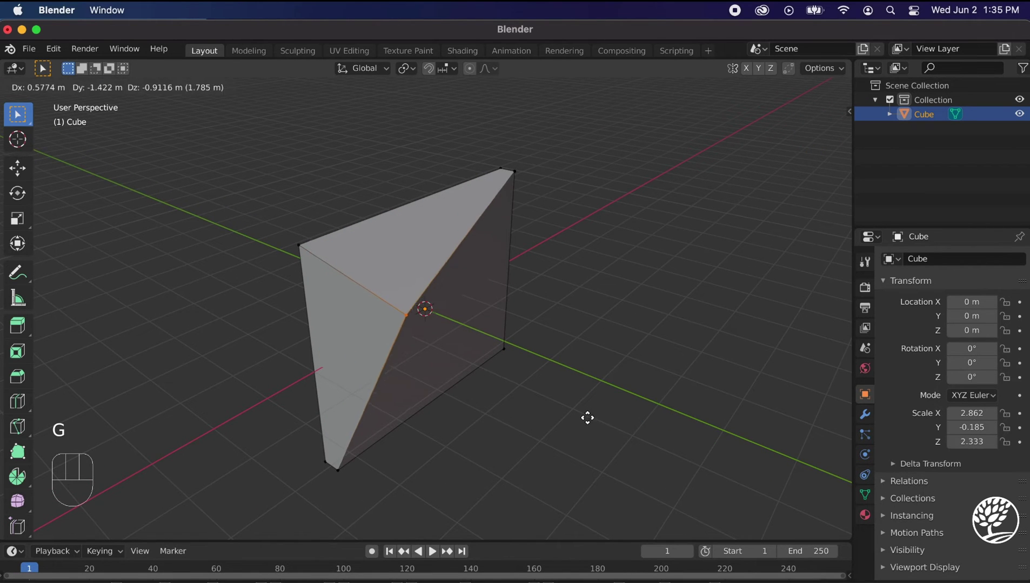
{"action": "left_click", "coordinate": [569, 430]}
{"action": "middle_click_drag", "start_coordinate": [569, 430], "coordinate": [590, 378]}
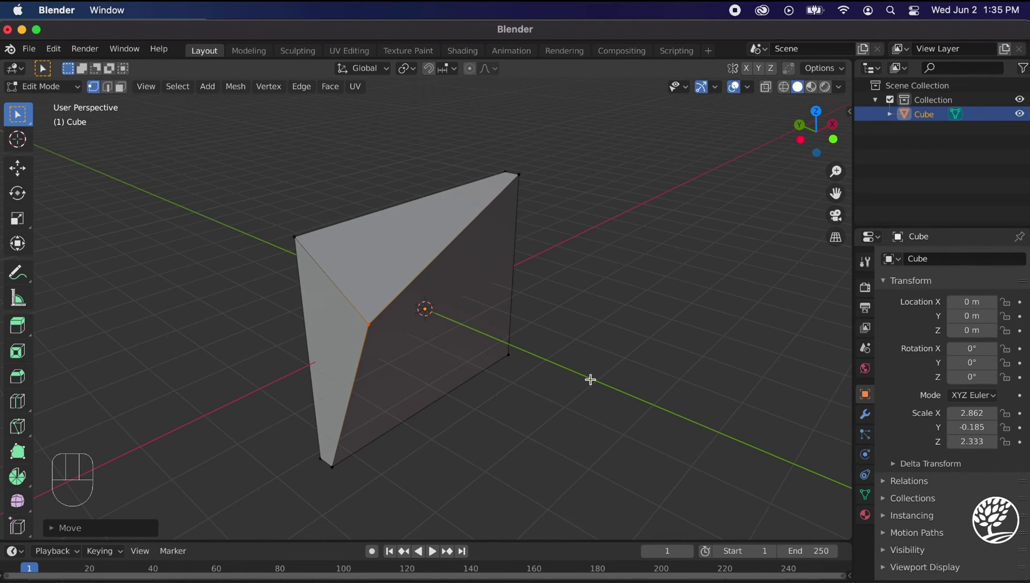
{"action": "key", "text": "super"}
{"action": "key", "text": "super+z"}
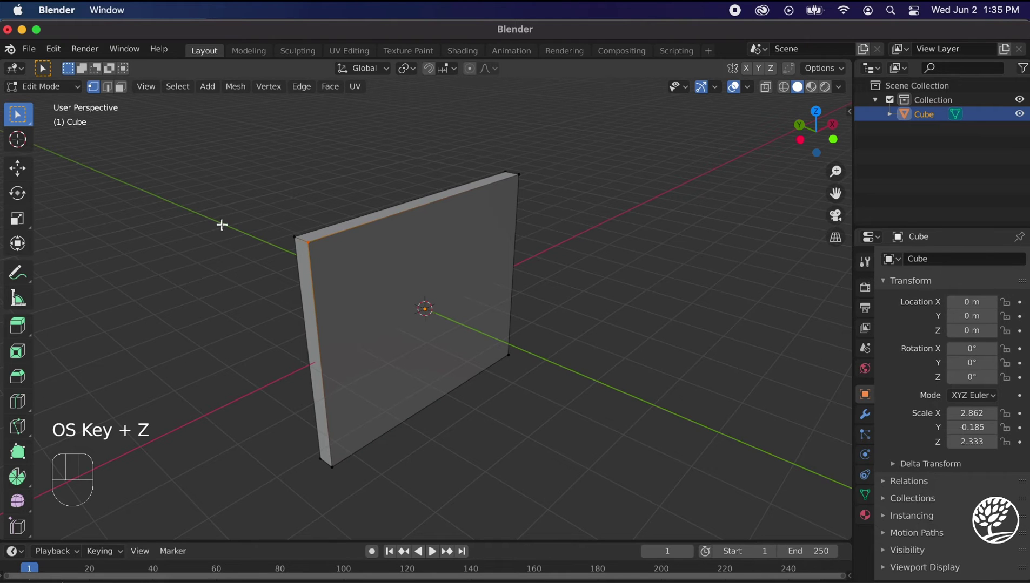
Switch the mesh selection mode from vertices to edges.
{"action": "left_click", "coordinate": [110, 89]}
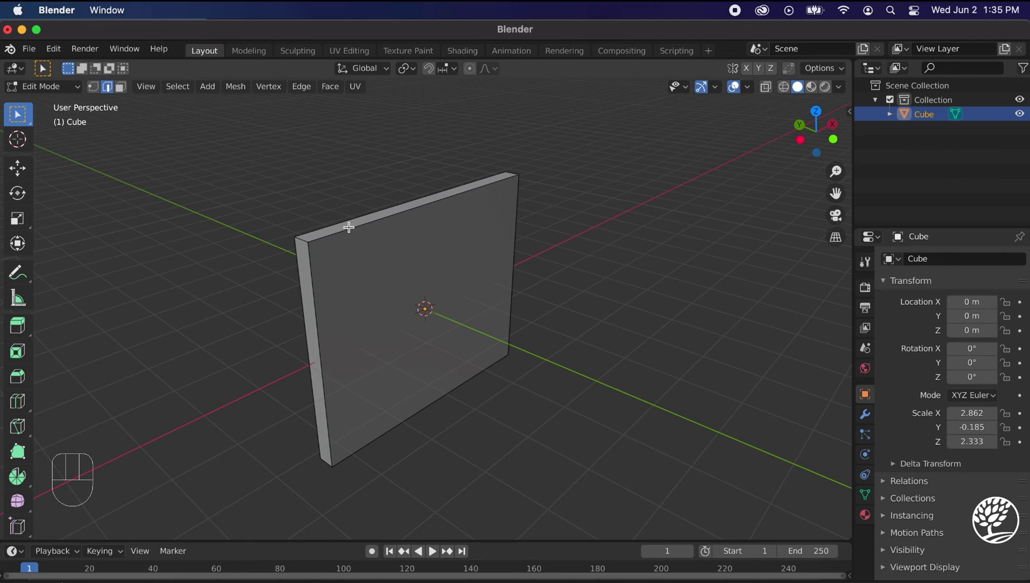
{"action": "middle_click_drag", "start_coordinate": [356, 260], "coordinate": [366, 286]}
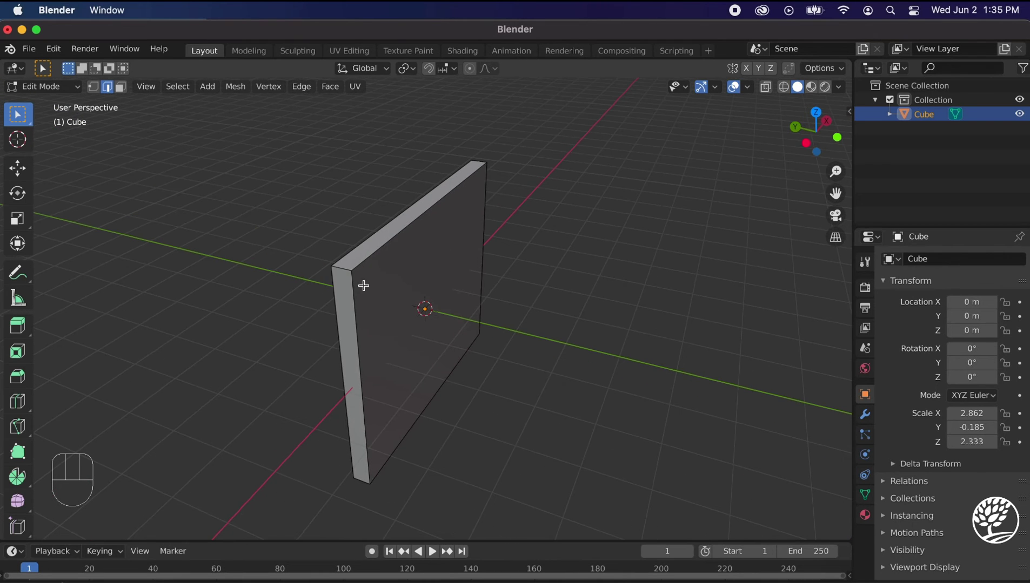
{"action": "scroll", "coordinate": [345, 262], "scroll_direction": "up", "scroll_amount": 3}
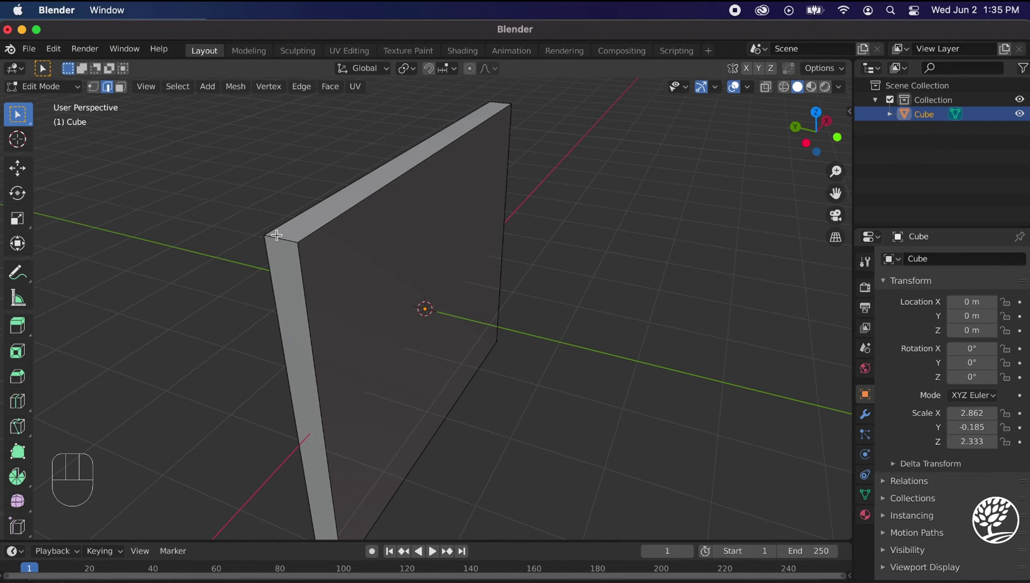
Select the short edge across the slab's thickness at its near upper corner.
{"action": "left_click_drag", "start_coordinate": [276, 237], "coordinate": [282, 250]}
{"action": "scroll", "coordinate": [302, 262], "scroll_direction": "down", "scroll_amount": 3}
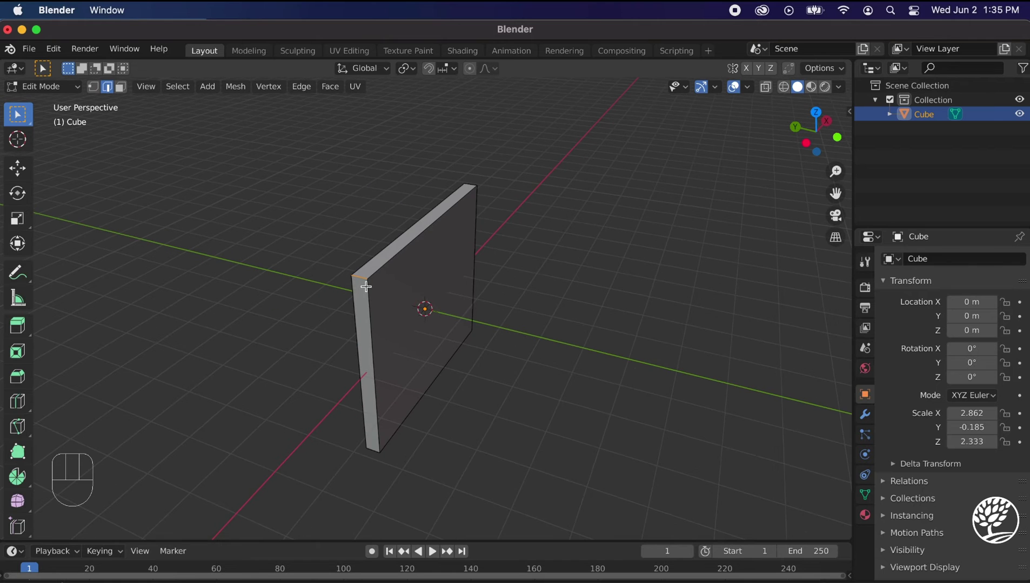
{"action": "scroll", "coordinate": [456, 284], "scroll_direction": "up", "scroll_amount": 2}
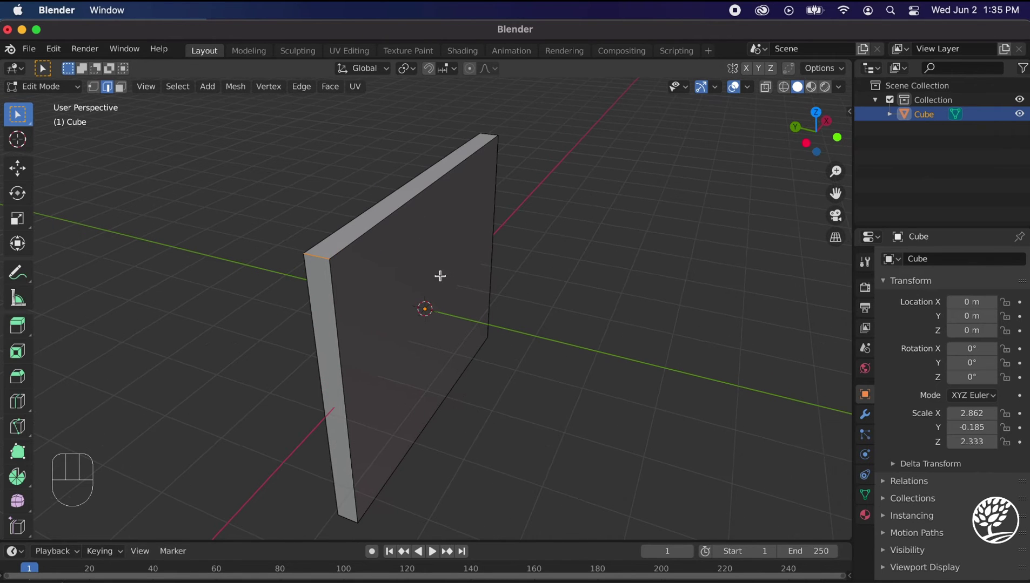
Select the long upper edge of the slab's large front face, move it freely outward, and undo the move.
{"action": "left_click_drag", "start_coordinate": [428, 232], "coordinate": [380, 205]}
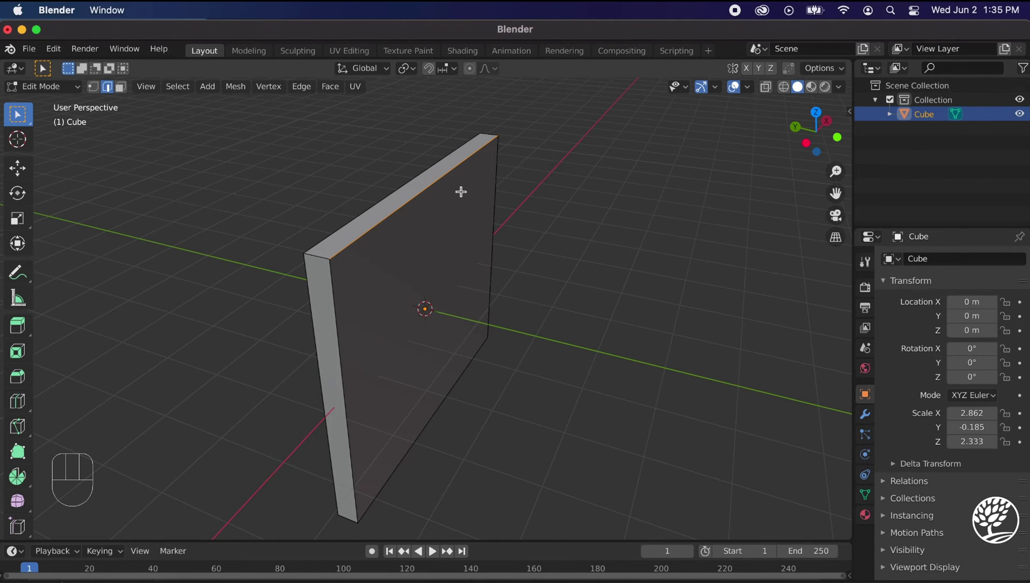
{"action": "key", "text": "g"}
{"action": "left_click", "coordinate": [590, 256]}
{"action": "middle_click_drag", "start_coordinate": [604, 302], "coordinate": [487, 333]}
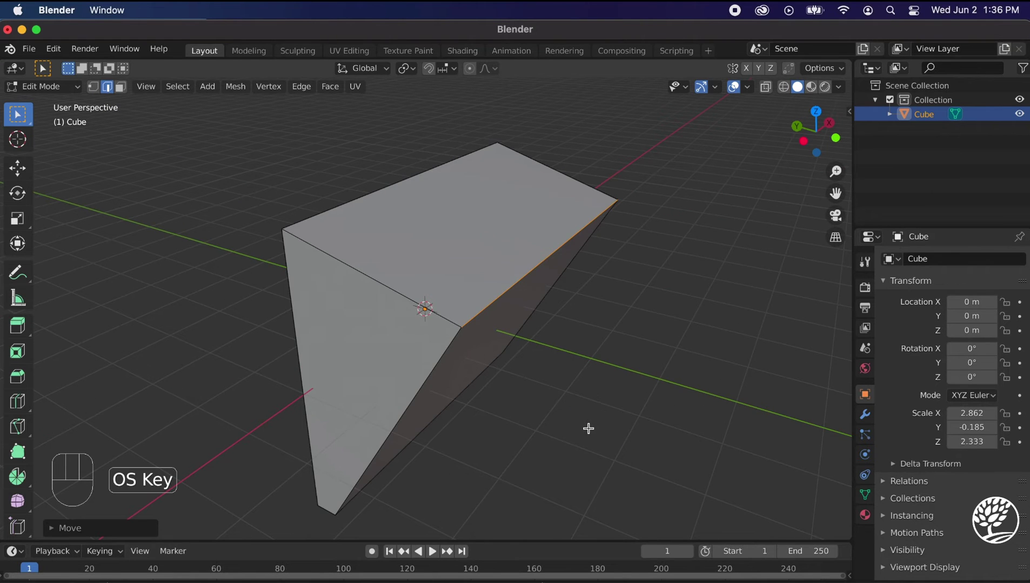
{"action": "key", "text": "super+z"}
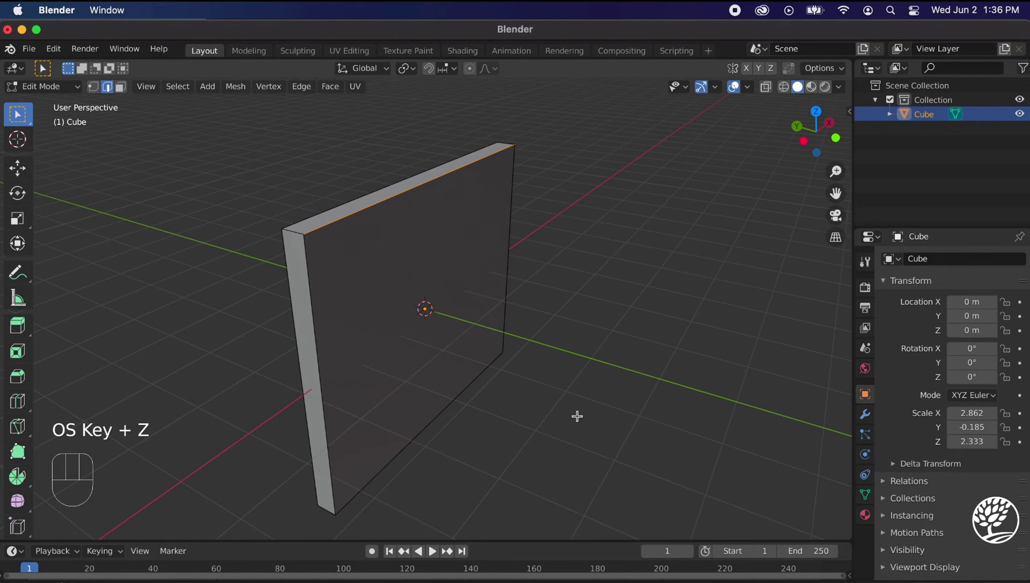
Switch the mesh selection mode to faces, select the slab's large front face, and try moving it freely before cancelling the move.
{"action": "left_click", "coordinate": [122, 90]}
{"action": "left_click", "coordinate": [376, 268]}
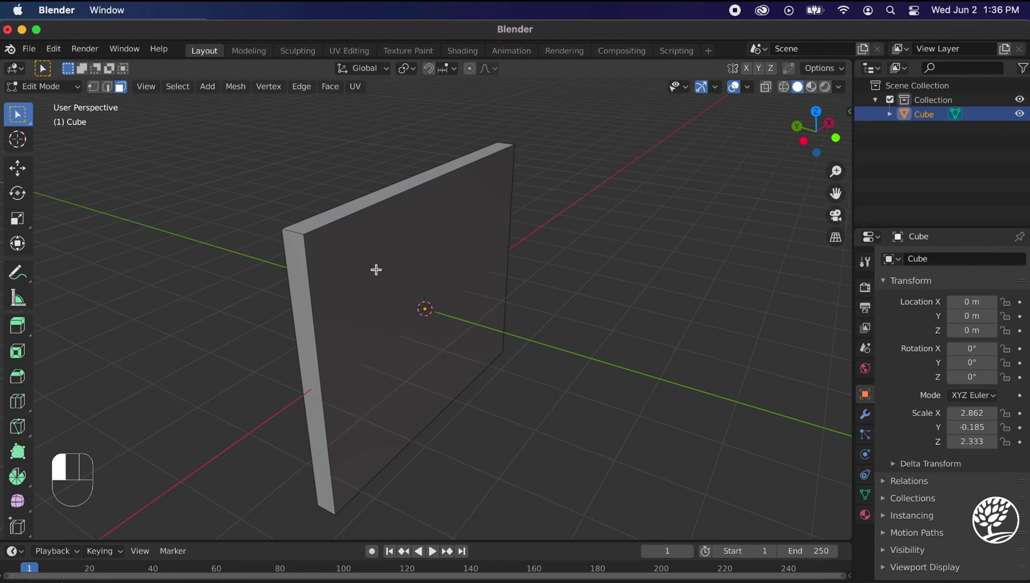
{"action": "key", "text": "g"}
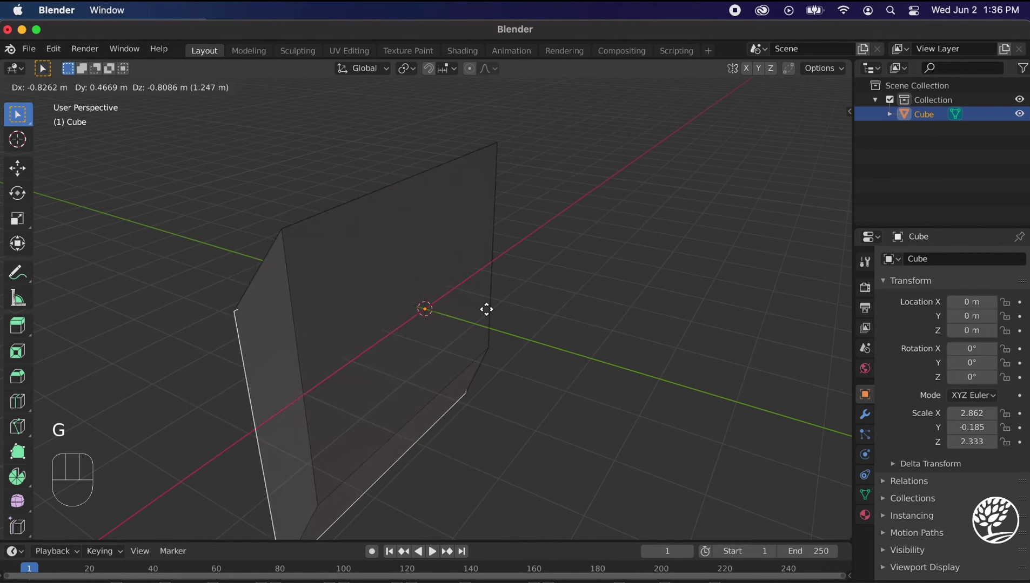
{"action": "right_click", "coordinate": [490, 242]}
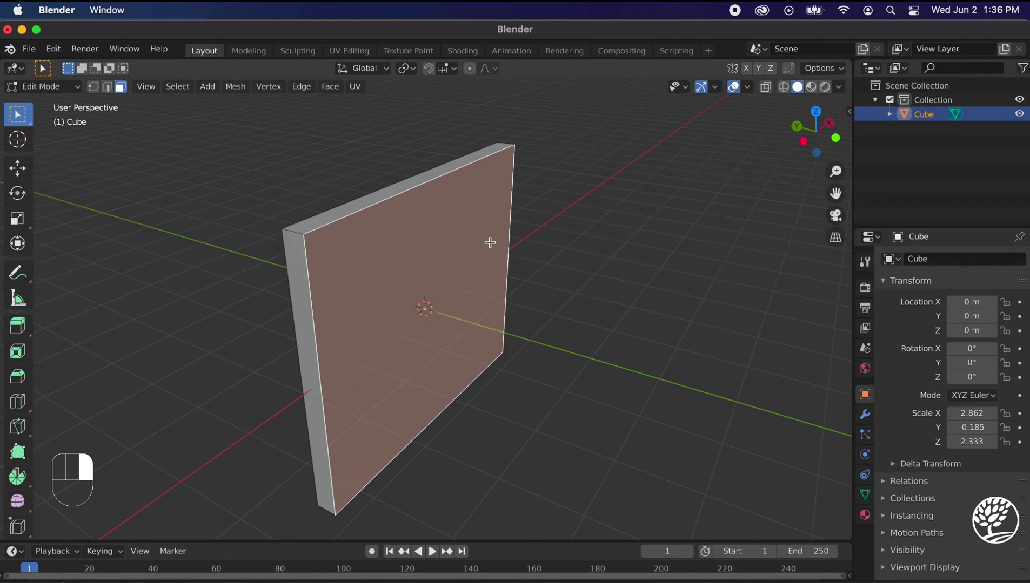
{"action": "middle_click_drag", "start_coordinate": [563, 278], "coordinate": [525, 270]}
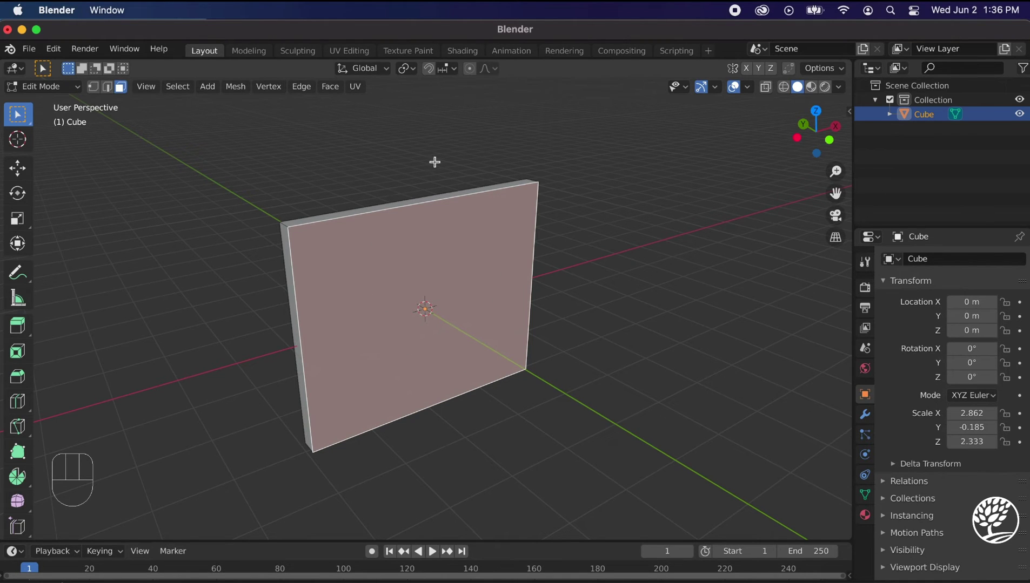
Clear the face selection, select all faces of the slab, and select only the large front face again.
{"action": "left_click", "coordinate": [580, 380]}
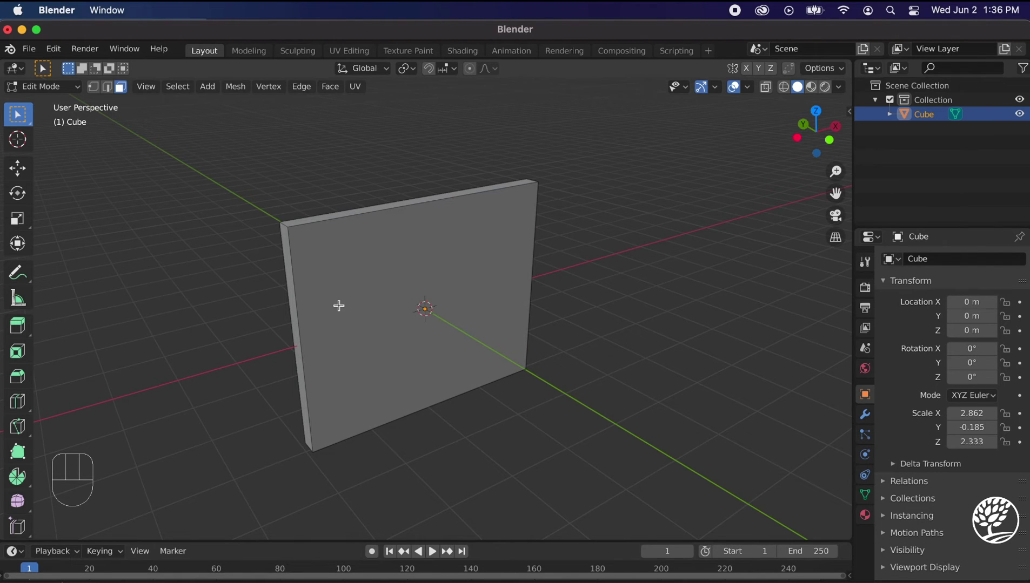
{"action": "key", "text": "a"}
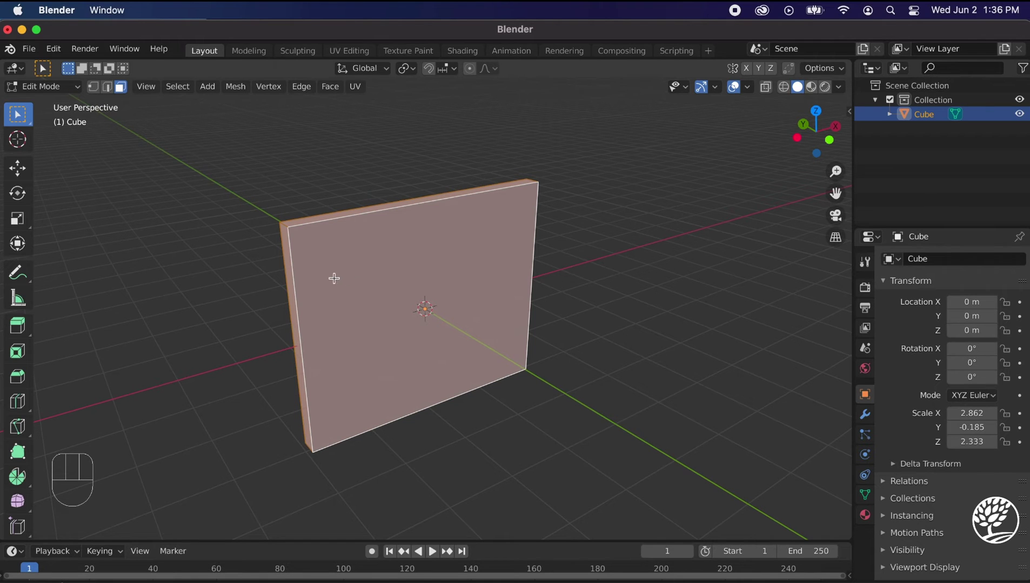
{"action": "left_click", "coordinate": [411, 428]}
{"action": "left_click", "coordinate": [325, 266]}
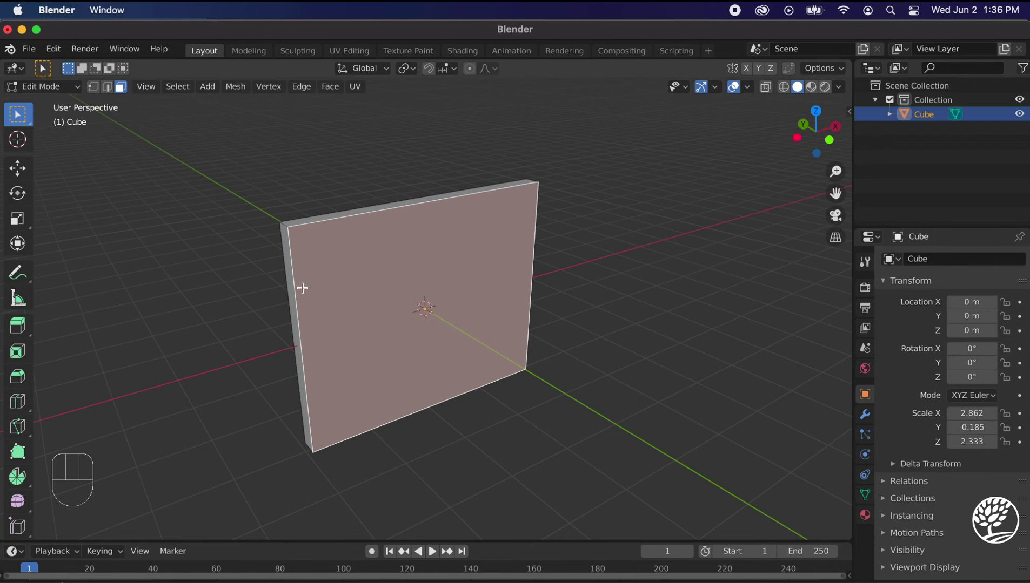
Select the whole slab and add a single vertical loop cut through the middle of its large faces.
{"action": "middle_click_drag", "start_coordinate": [431, 445], "coordinate": [416, 411]}
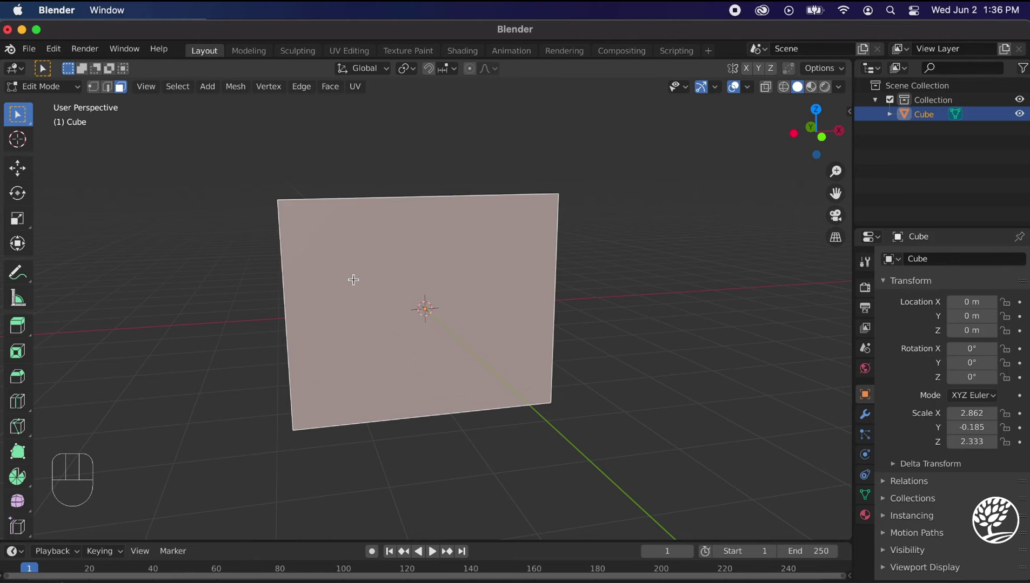
{"action": "key", "text": "a"}
{"action": "middle_click_drag", "start_coordinate": [652, 314], "coordinate": [666, 340]}
{"action": "key", "text": "super"}
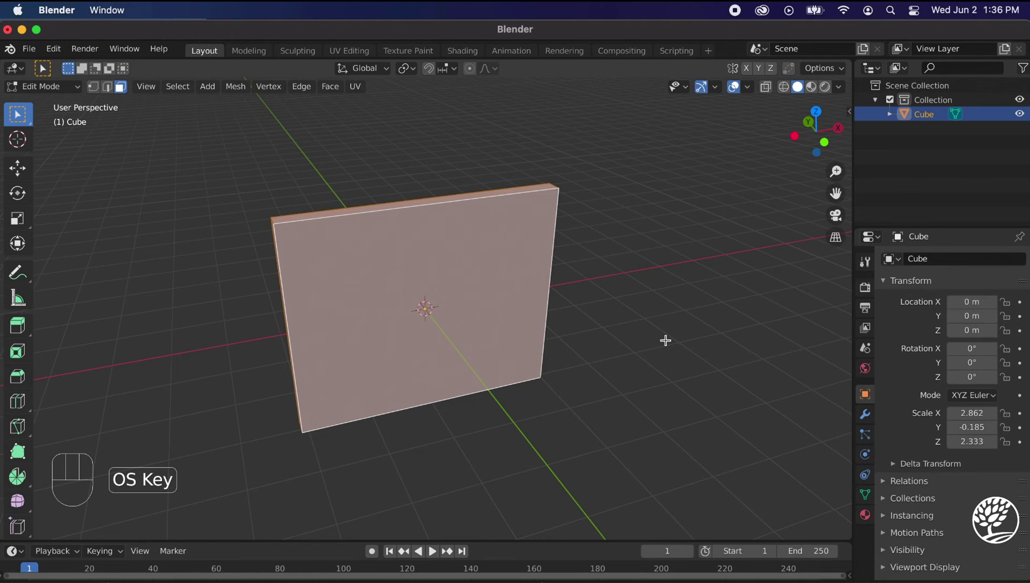
{"action": "key", "text": "super+r"}
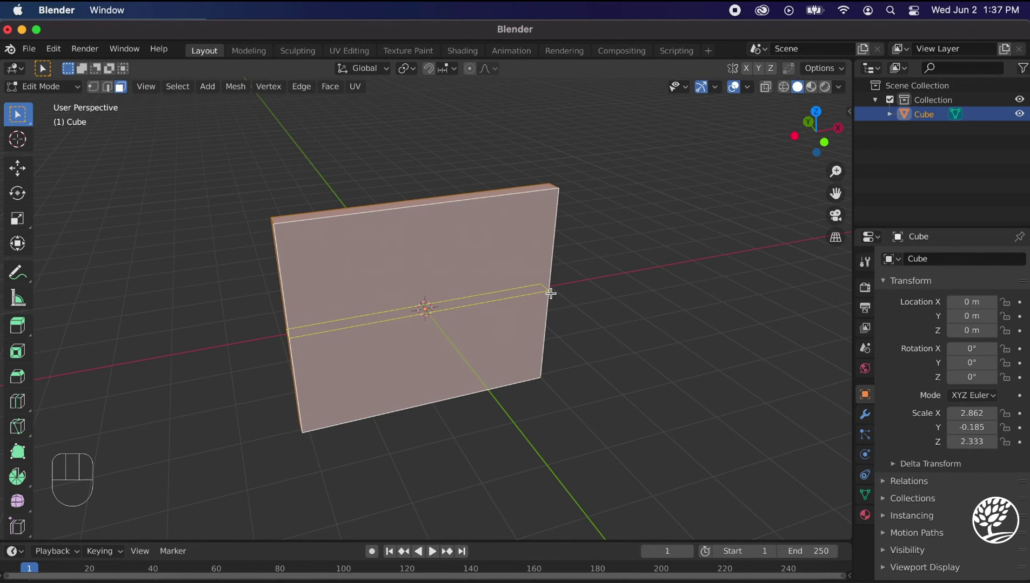
{"action": "left_click", "coordinate": [423, 172]}
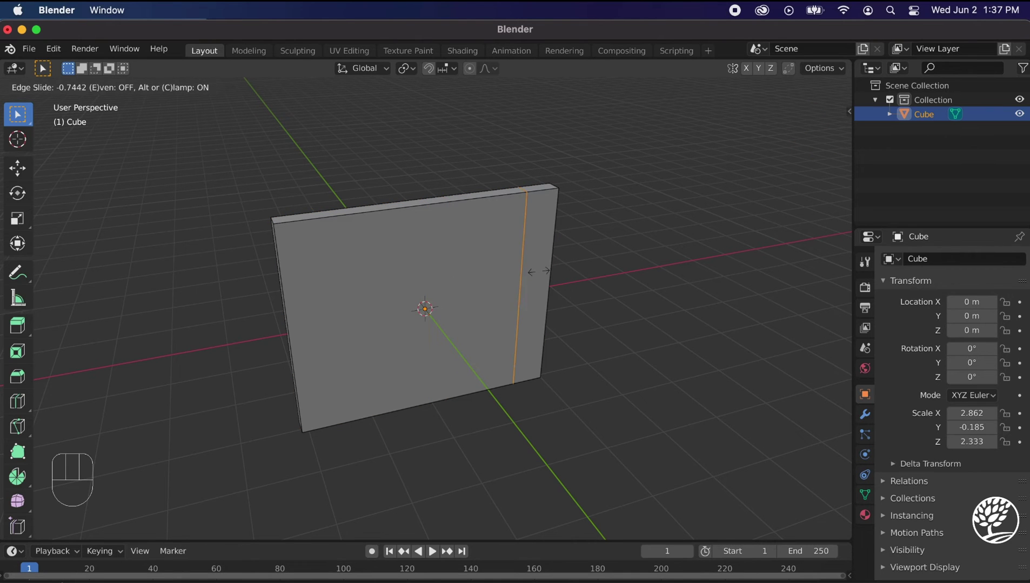
{"action": "left_click", "coordinate": [442, 251]}
{"action": "scroll", "coordinate": [577, 280], "scroll_direction": "up", "scroll_amount": 2}
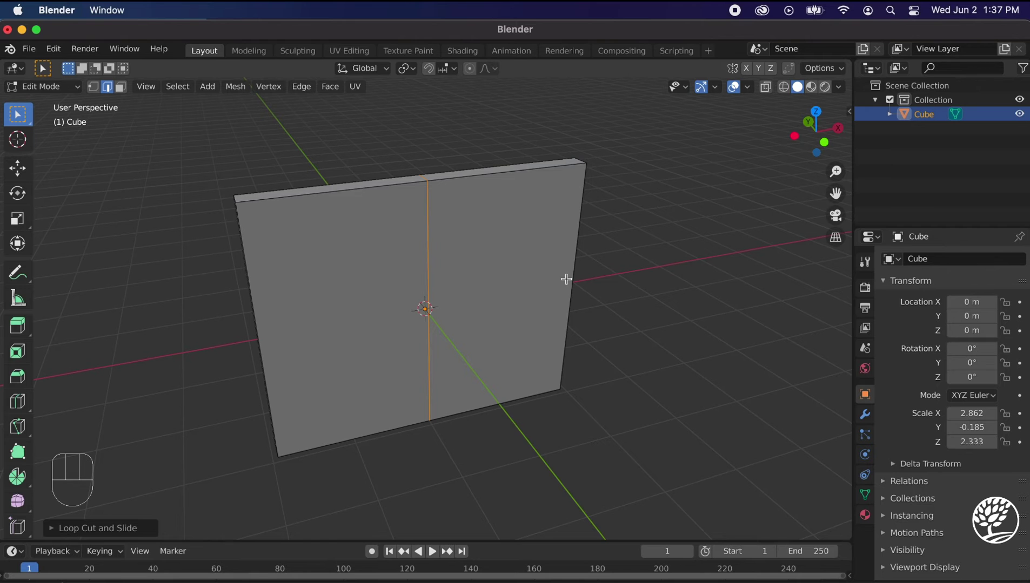
{"action": "scroll", "coordinate": [377, 310], "scroll_direction": "down", "scroll_amount": 3}
{"action": "scroll", "coordinate": [481, 411], "scroll_direction": "up", "scroll_amount": 1}
{"action": "left_click", "coordinate": [493, 413]}
In face selection mode, select the left half of the slab's front face and move it freely outward by about 1.9 m.
{"action": "middle_click_drag", "start_coordinate": [493, 413], "coordinate": [434, 331]}
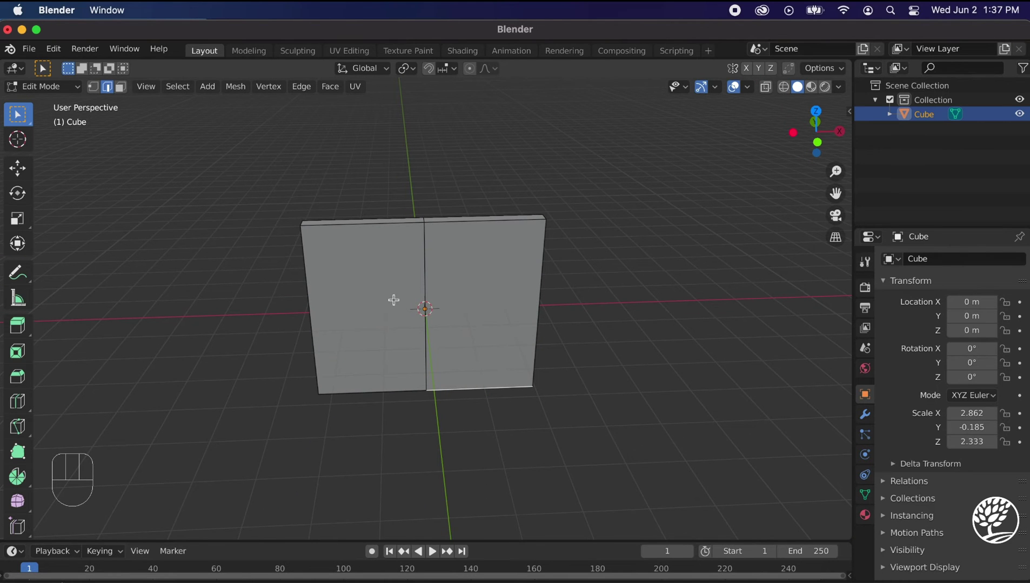
{"action": "middle_click_drag", "start_coordinate": [339, 295], "coordinate": [362, 292]}
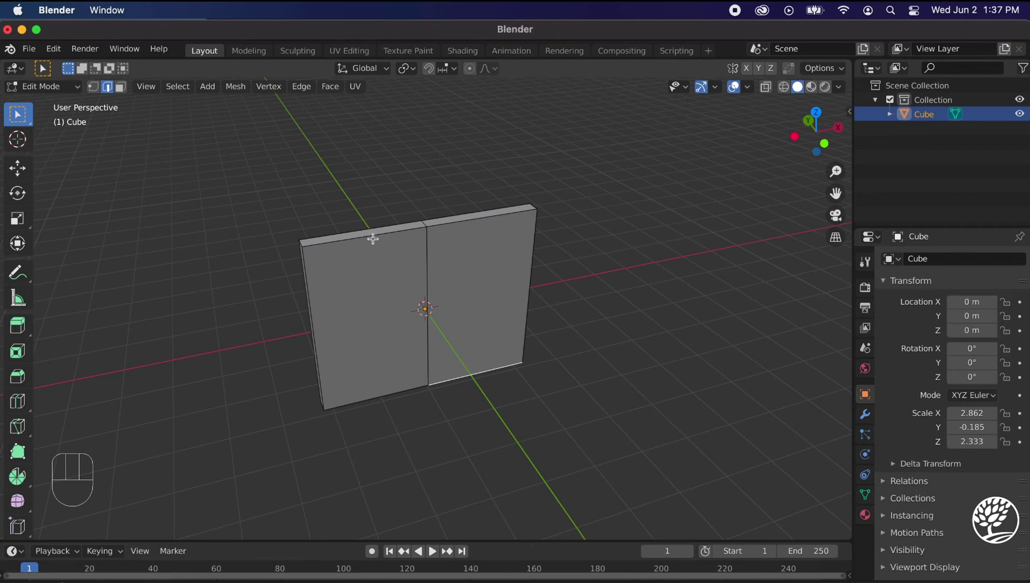
{"action": "left_click", "coordinate": [121, 87]}
{"action": "left_click", "coordinate": [382, 326]}
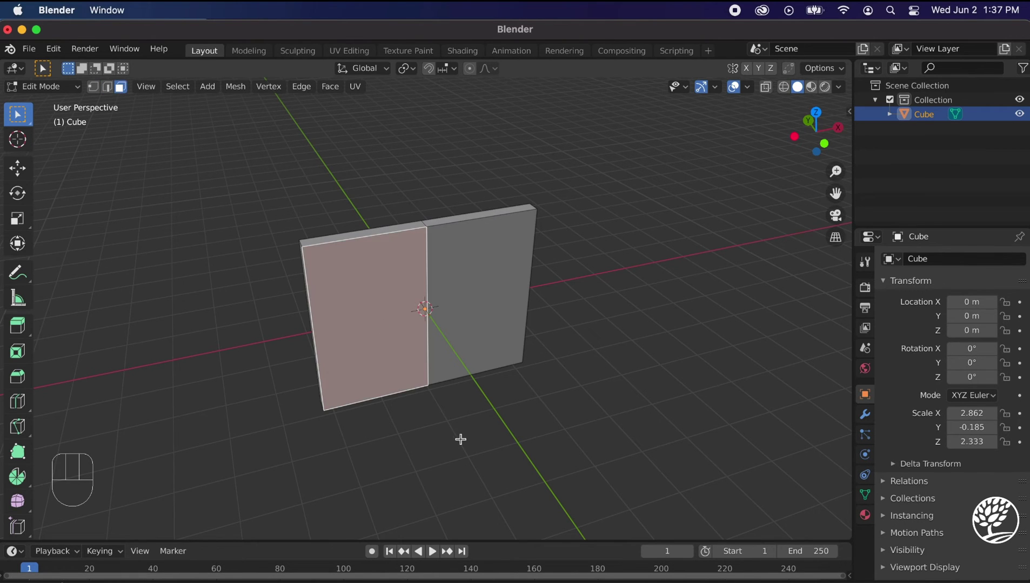
{"action": "middle_click_drag", "start_coordinate": [460, 436], "coordinate": [485, 444]}
{"action": "key", "text": "g"}
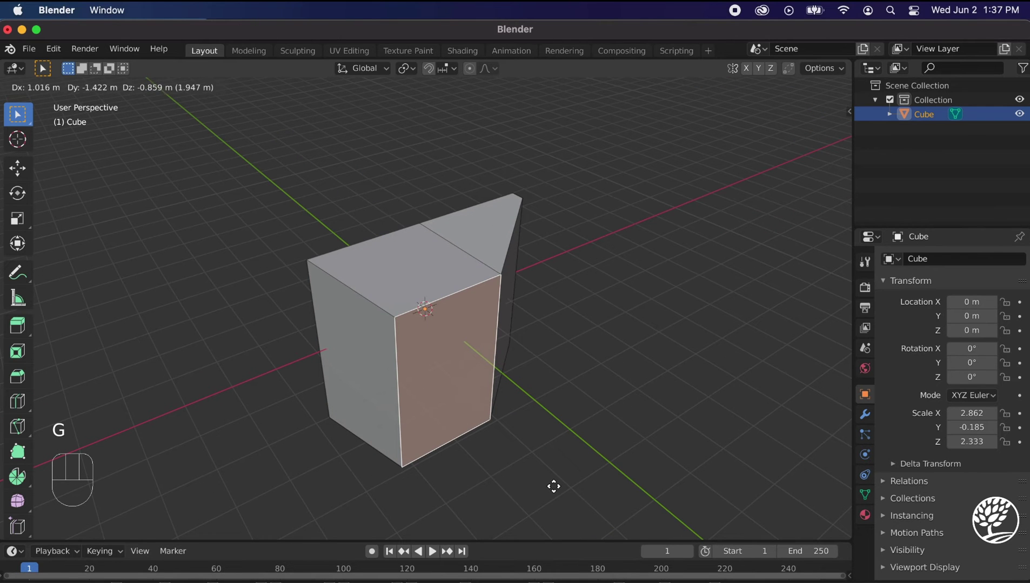
{"action": "left_click", "coordinate": [556, 484]}
Inset the pulled-out front face to leave a narrow, even border around it, and clear the selection.
{"action": "middle_click_drag", "start_coordinate": [597, 448], "coordinate": [529, 402]}
{"action": "scroll", "coordinate": [543, 432], "scroll_direction": "up", "scroll_amount": 1}
{"action": "scroll", "coordinate": [543, 431], "scroll_direction": "down", "scroll_amount": 1}
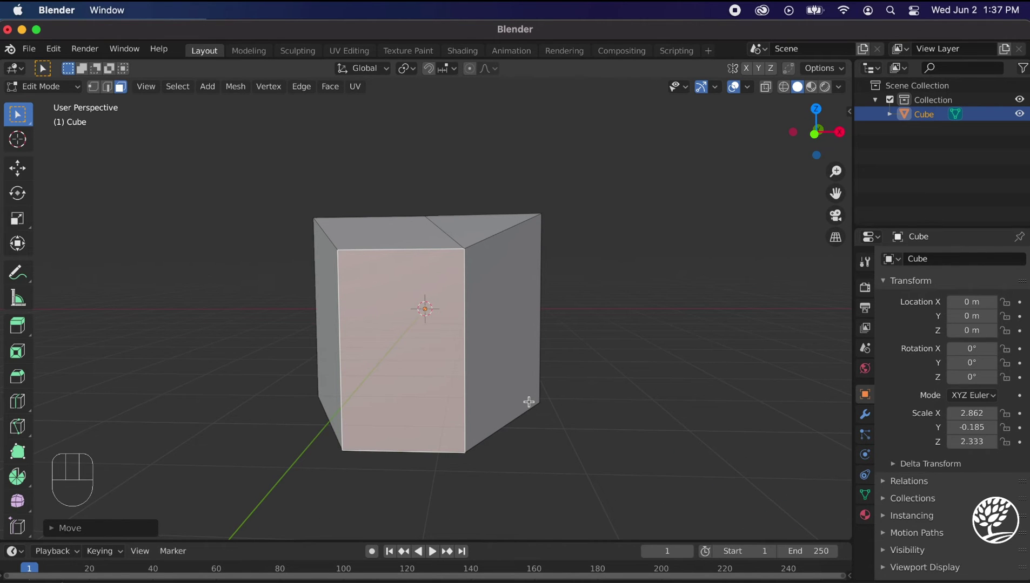
{"action": "middle_click_drag", "start_coordinate": [570, 407], "coordinate": [609, 406]}
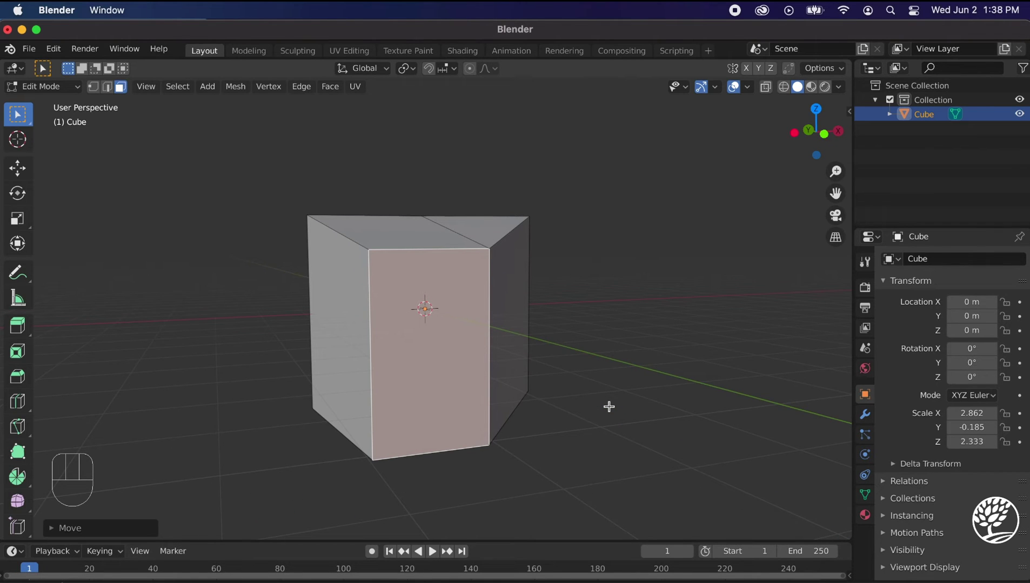
{"action": "key", "text": "i"}
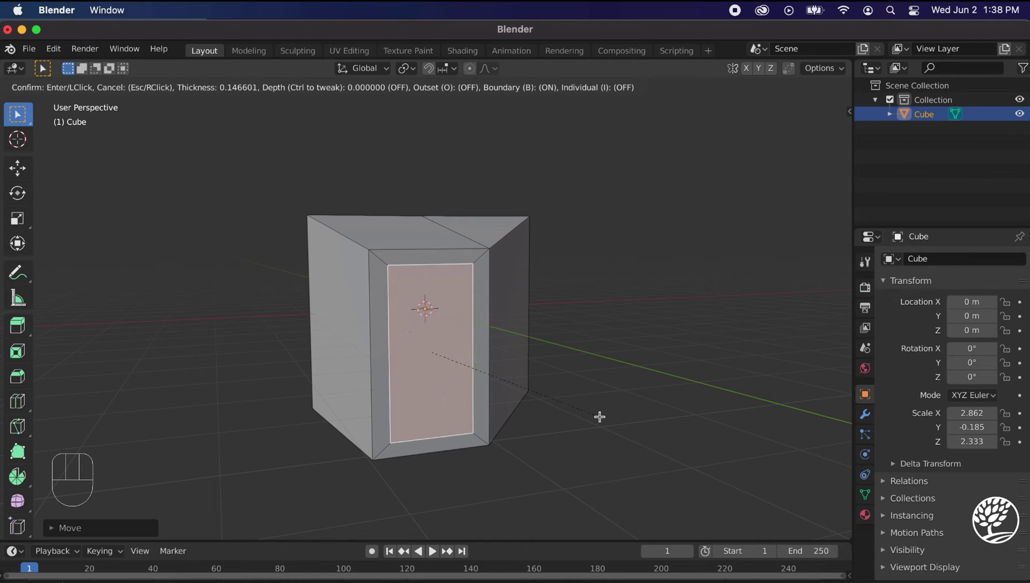
{"action": "left_click", "coordinate": [599, 417]}
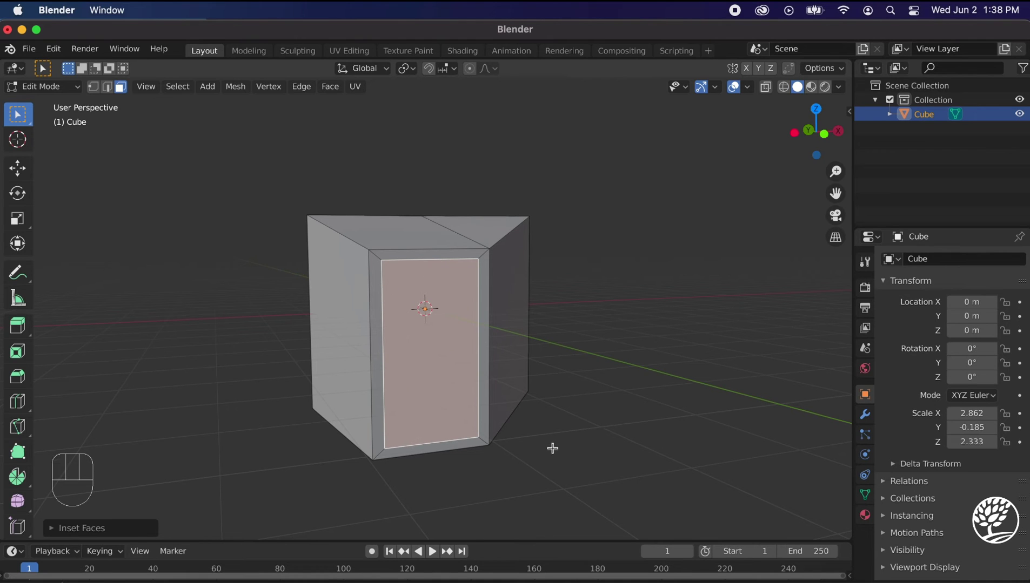
{"action": "left_click", "coordinate": [439, 470]}
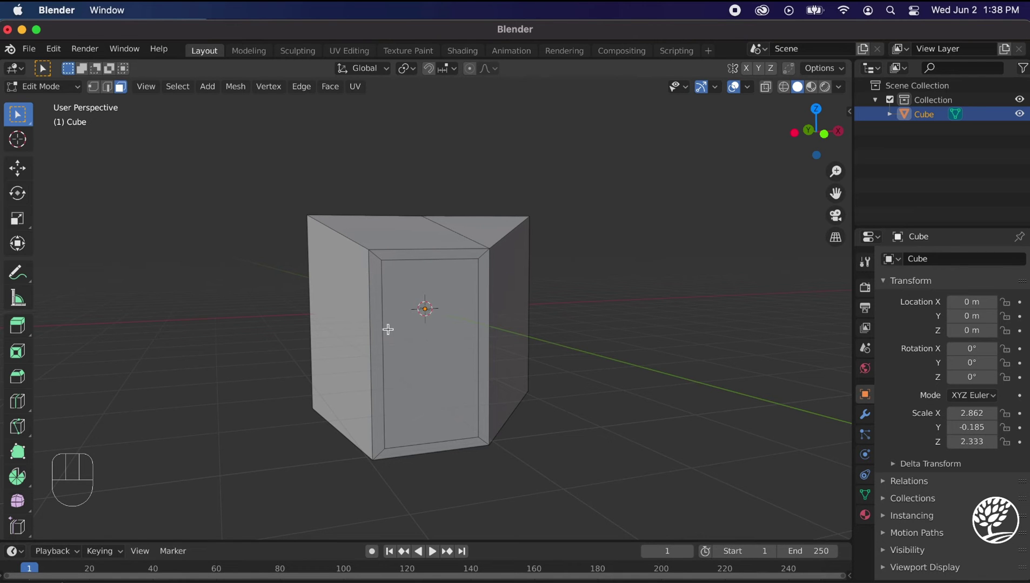
Select the inner face inside the inset border and try moving it freely outward, cancelling the move.
{"action": "mouse_move", "coordinate": [448, 495]}
{"action": "middle_mouse_down"}
{"action": "mouse_move", "coordinate": [471, 490]}
{"action": "mouse_move", "coordinate": [463, 493]}
{"action": "middle_mouse_up"}
{"action": "left_click", "coordinate": [438, 384]}
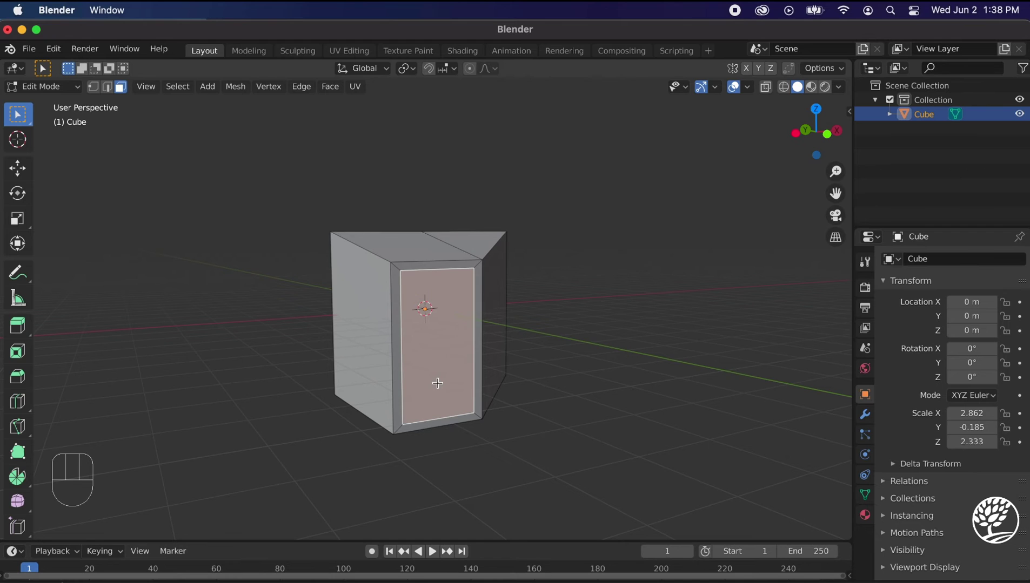
{"action": "key", "text": "g"}
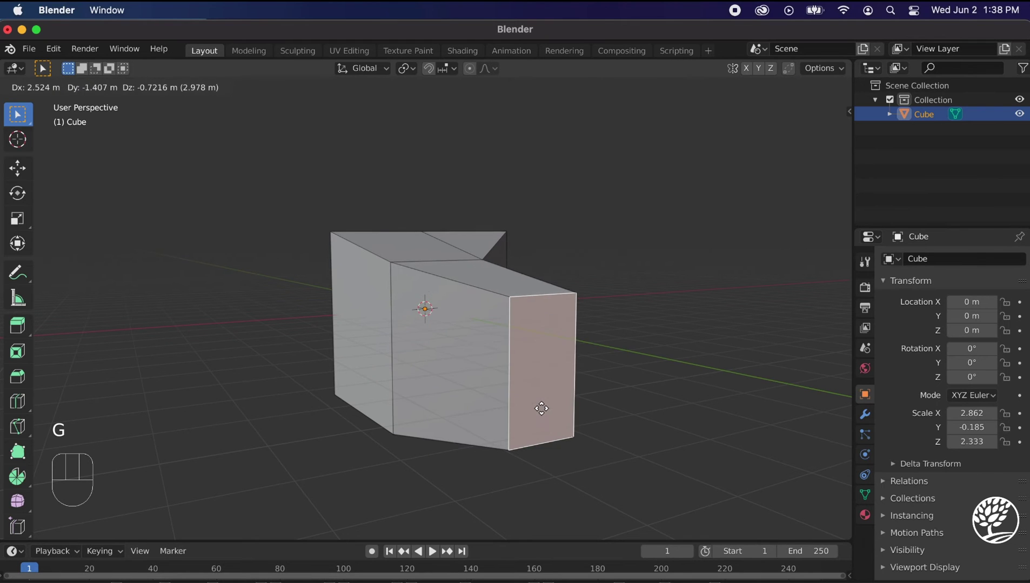
{"action": "right_click", "coordinate": [537, 411]}
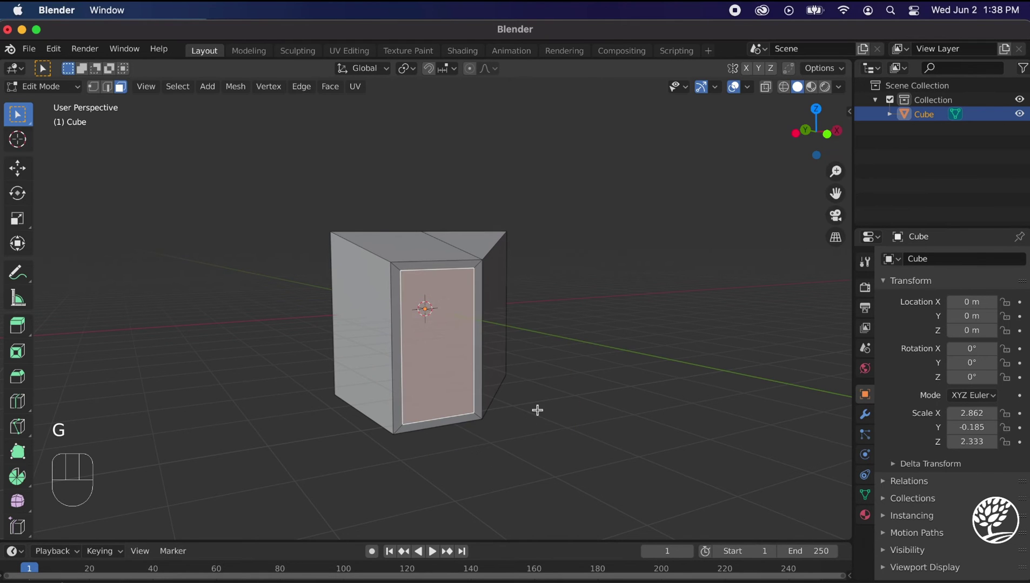
Select the lower strip of the inset border and try moving it freely outward and down, cancelling the move.
{"action": "left_click", "coordinate": [441, 424]}
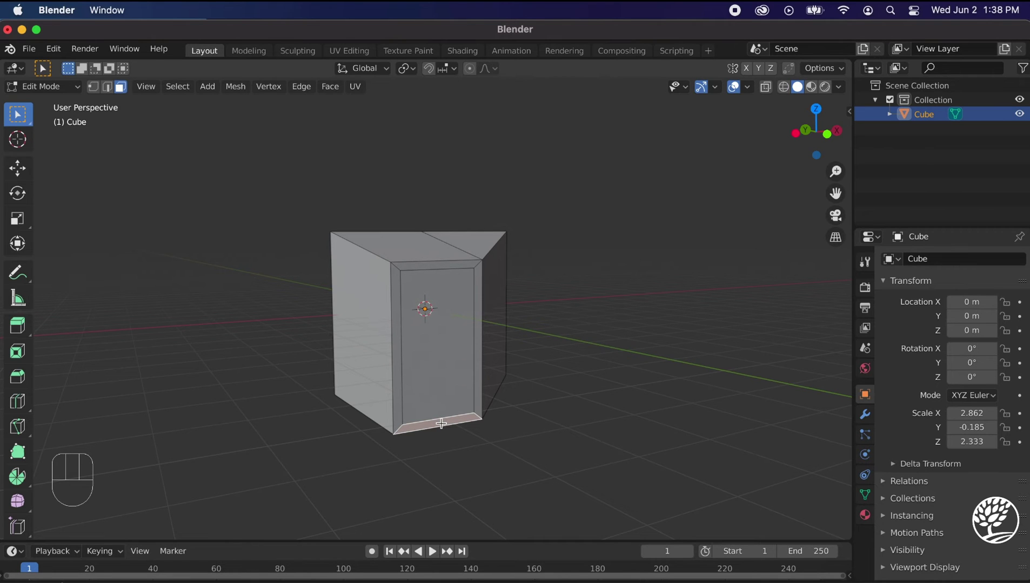
{"action": "key", "text": "g"}
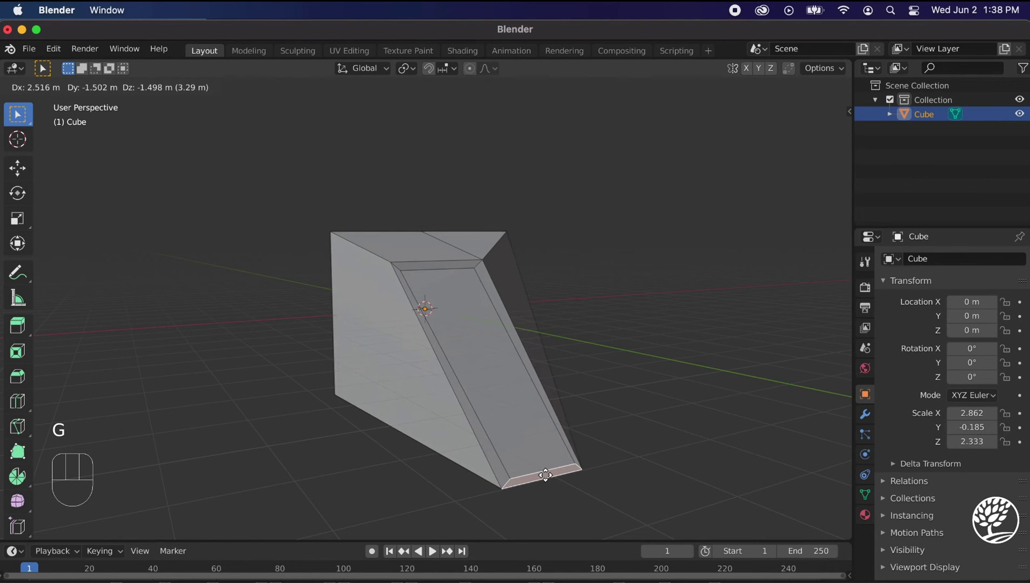
{"action": "right_click", "coordinate": [545, 475]}
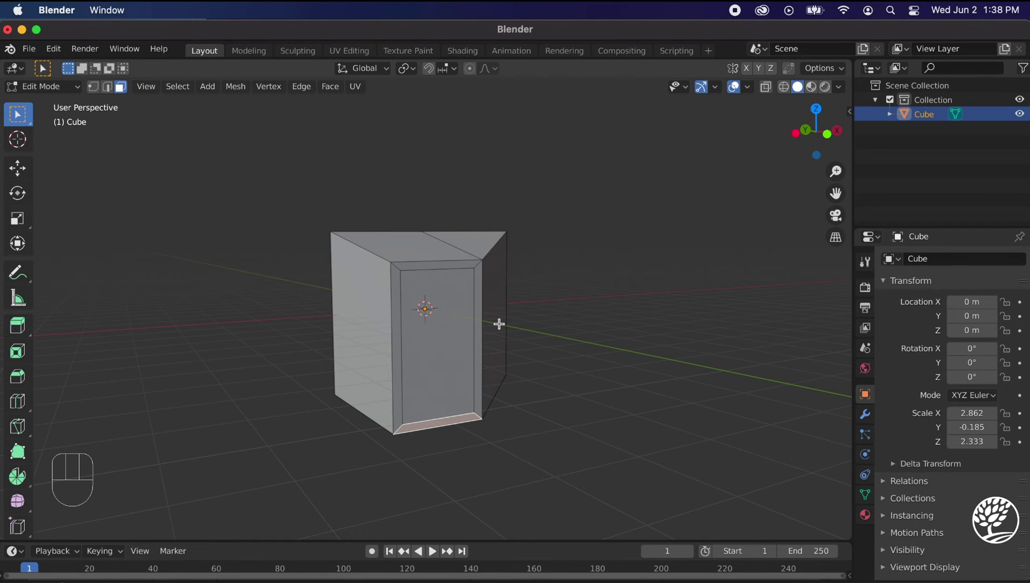
Select the inner face of the inset and extrude it outward along its normal by about 7 m.
{"action": "left_click", "coordinate": [431, 360]}
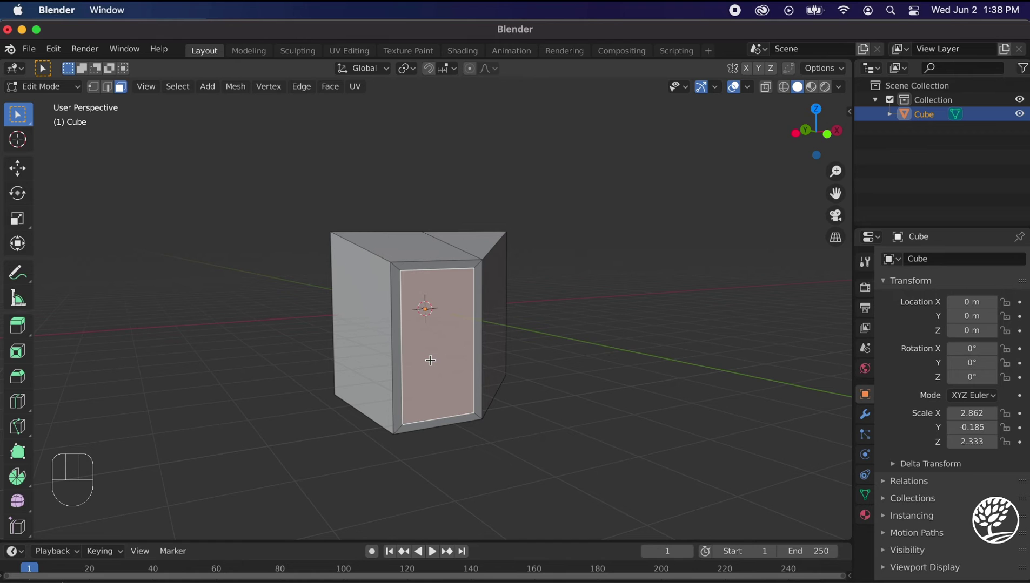
{"action": "key", "text": "e"}
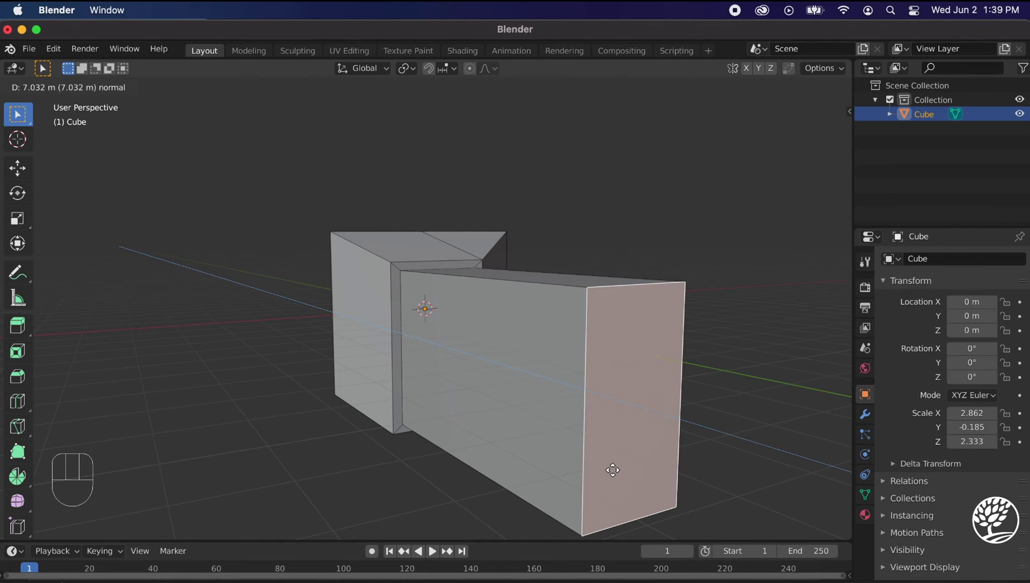
{"action": "left_click", "coordinate": [656, 440]}
{"action": "middle_click_drag", "start_coordinate": [720, 432], "coordinate": [630, 223]}
{"action": "middle_click_drag", "start_coordinate": [558, 214], "coordinate": [554, 250]}
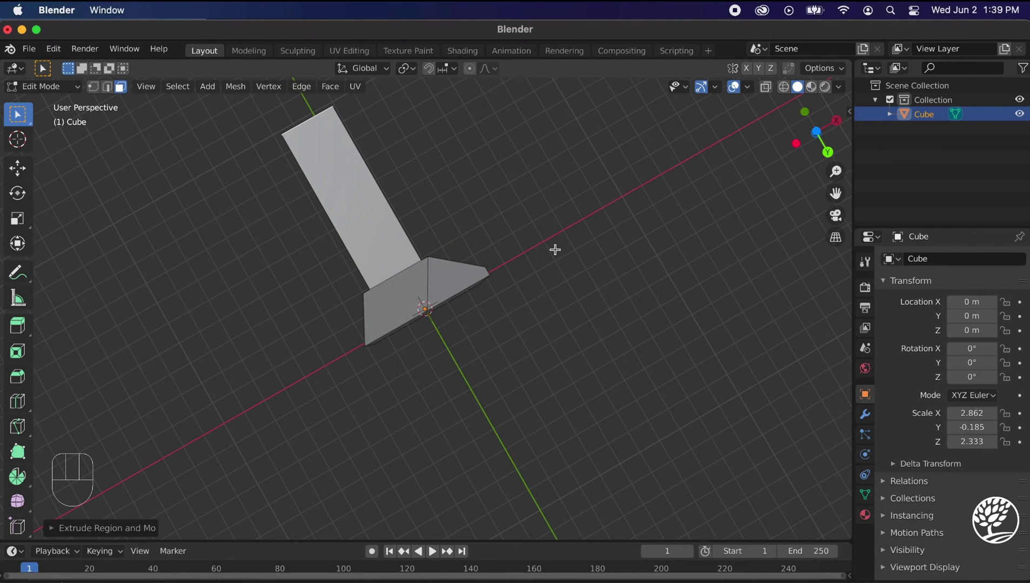
Undo the last outward extrusion and extrude the selected inner face slightly inward instead.
{"action": "key", "text": "super+z"}
{"action": "middle_click_drag", "start_coordinate": [522, 353], "coordinate": [717, 218]}
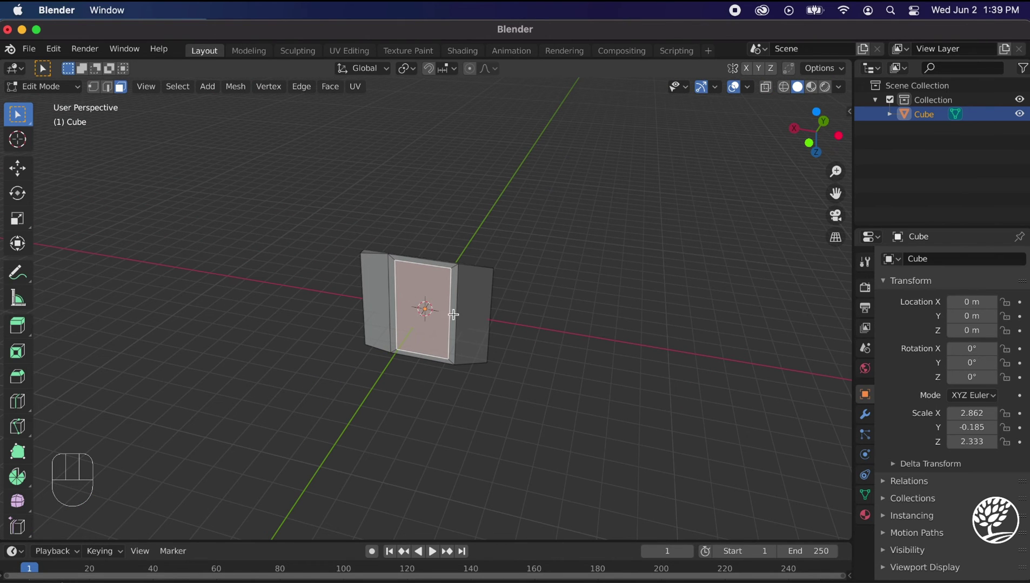
{"action": "key", "text": "e"}
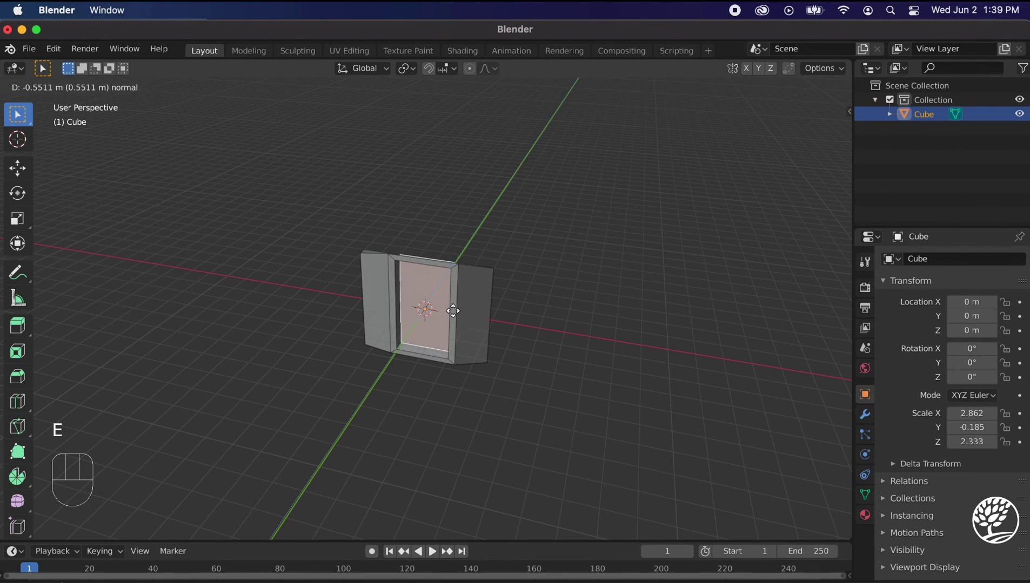
{"action": "left_click", "coordinate": [448, 313]}
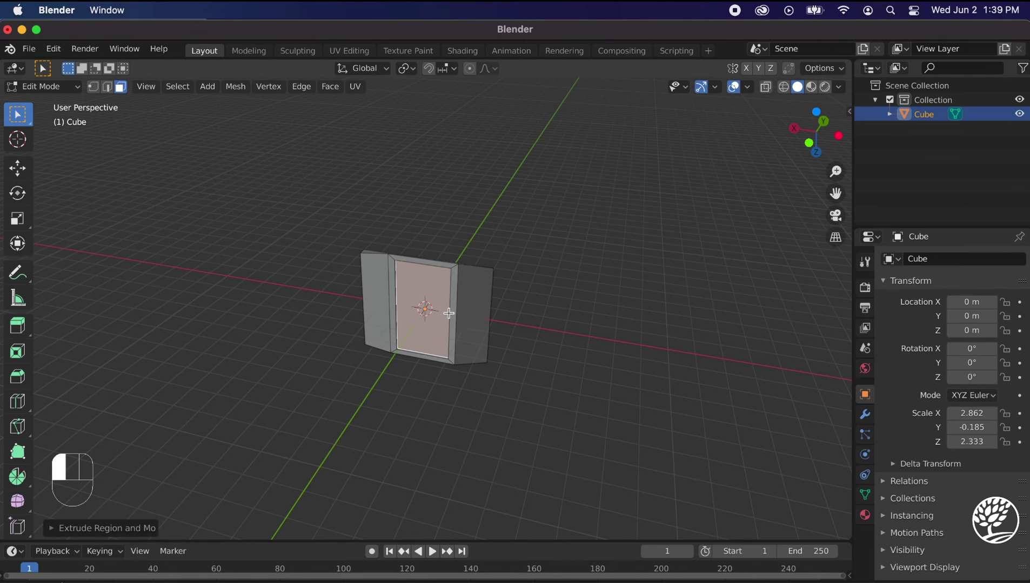
Extrude the recessed face again, deeper into the body, until it pokes through the sloped lower side.
{"action": "middle_click_drag", "start_coordinate": [512, 269], "coordinate": [529, 205]}
{"action": "key", "text": "e"}
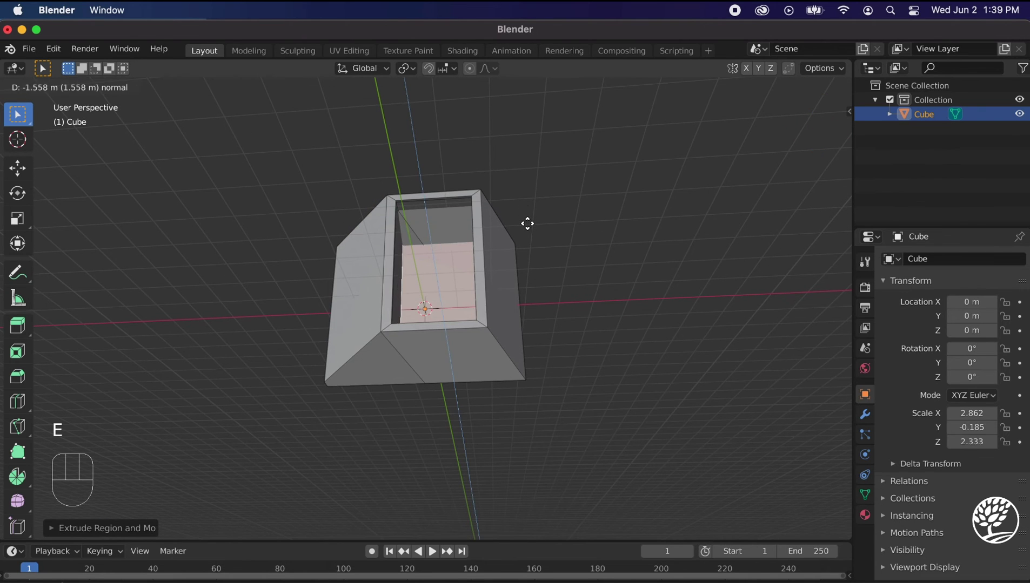
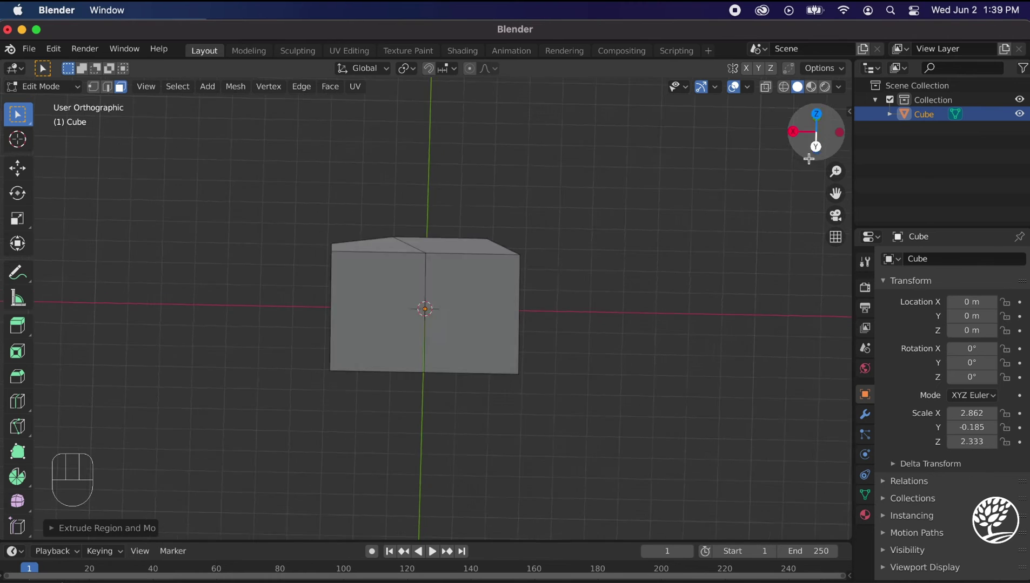
{"action": "left_click", "coordinate": [818, 134]}
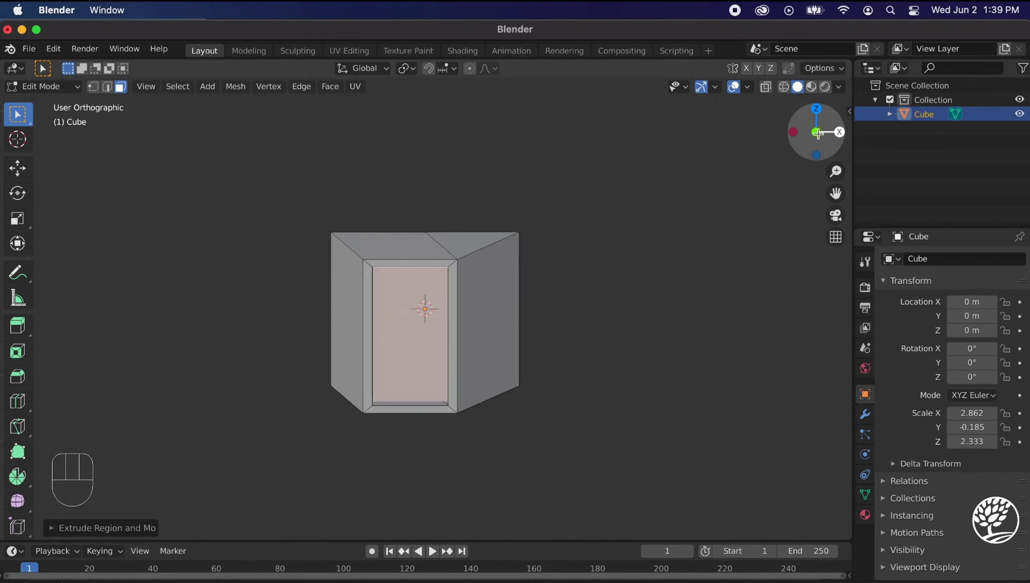
{"action": "middle_click_drag", "start_coordinate": [576, 265], "coordinate": [569, 173]}
{"action": "scroll", "coordinate": [373, 337], "scroll_direction": "up", "scroll_amount": 1}
{"action": "middle_click_drag", "start_coordinate": [574, 252], "coordinate": [574, 311]}
{"action": "middle_click_drag", "start_coordinate": [481, 298], "coordinate": [379, 310]}
{"action": "middle_click_drag", "start_coordinate": [459, 333], "coordinate": [393, 265]}
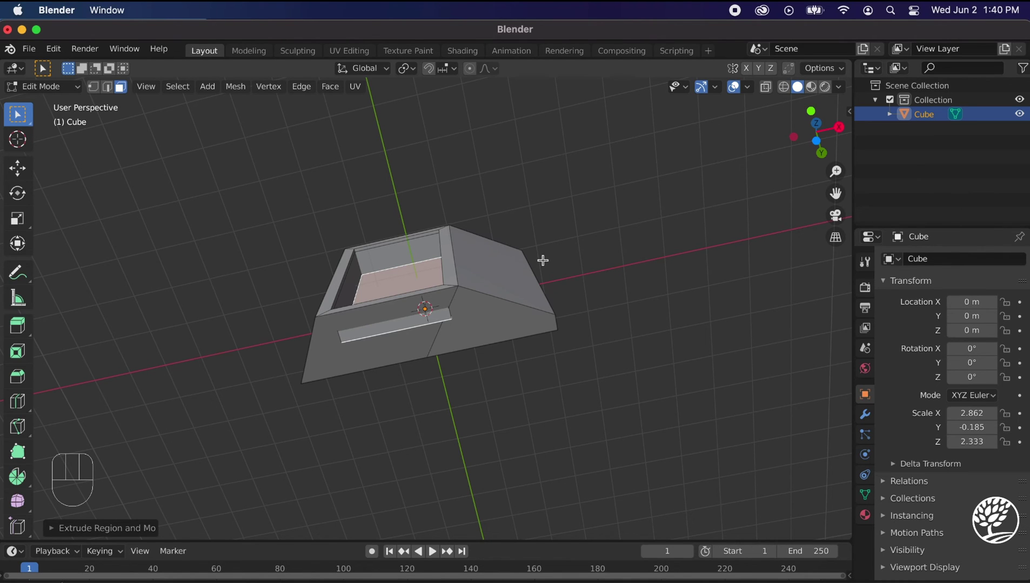
Extrude the sloped side face outward by about 3.6 m and inset the new block's long side face by about 0.37.
{"action": "scroll", "coordinate": [543, 257], "scroll_direction": "down", "scroll_amount": 2}
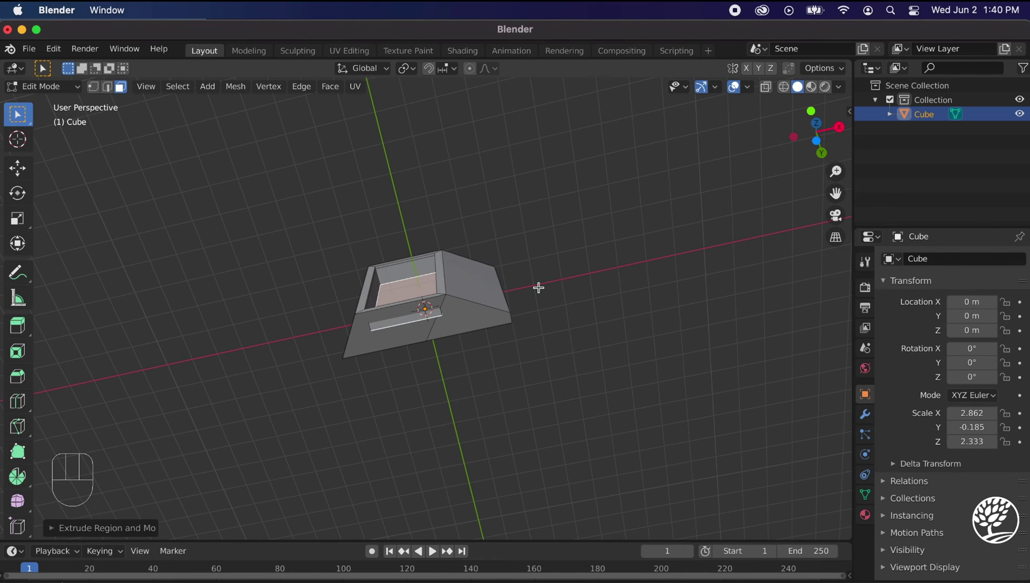
{"action": "left_click", "coordinate": [483, 288]}
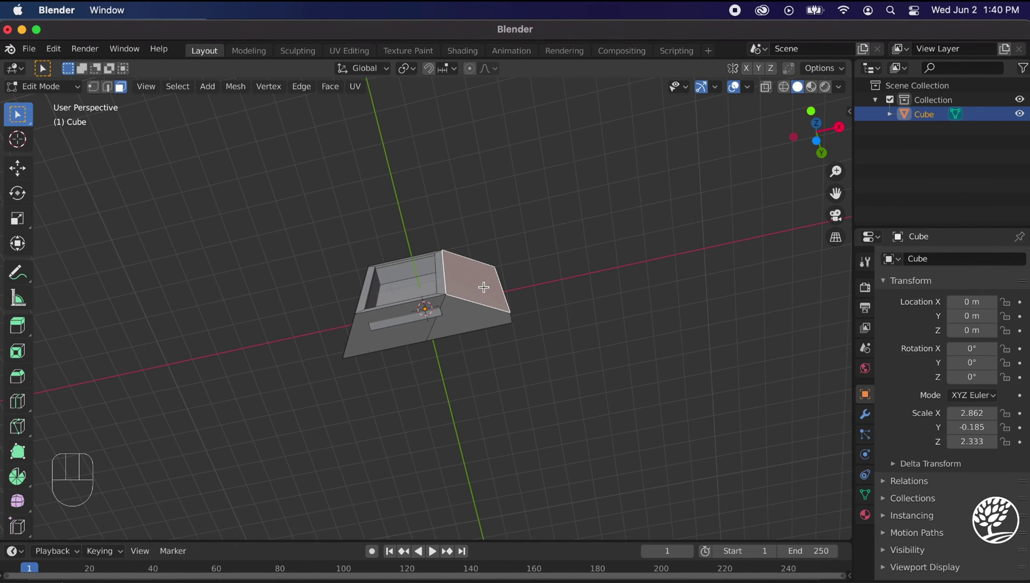
{"action": "key", "text": "e"}
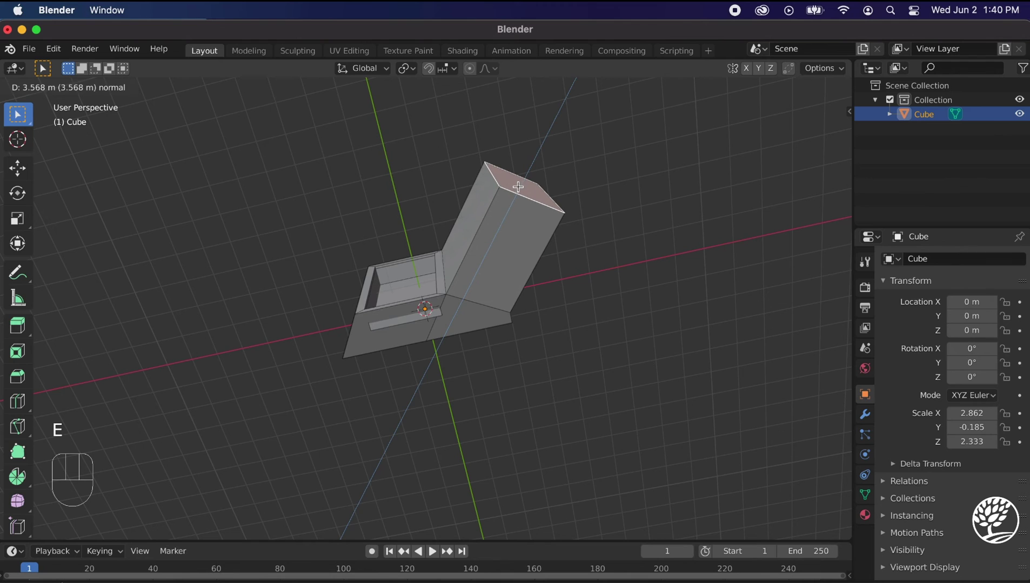
{"action": "left_click", "coordinate": [518, 188]}
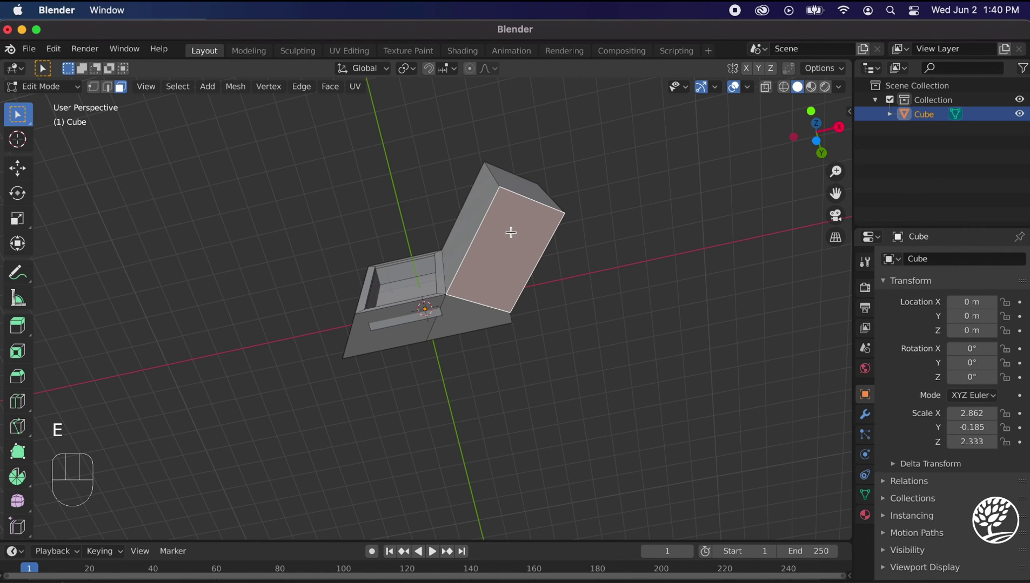
{"action": "key", "text": "i"}
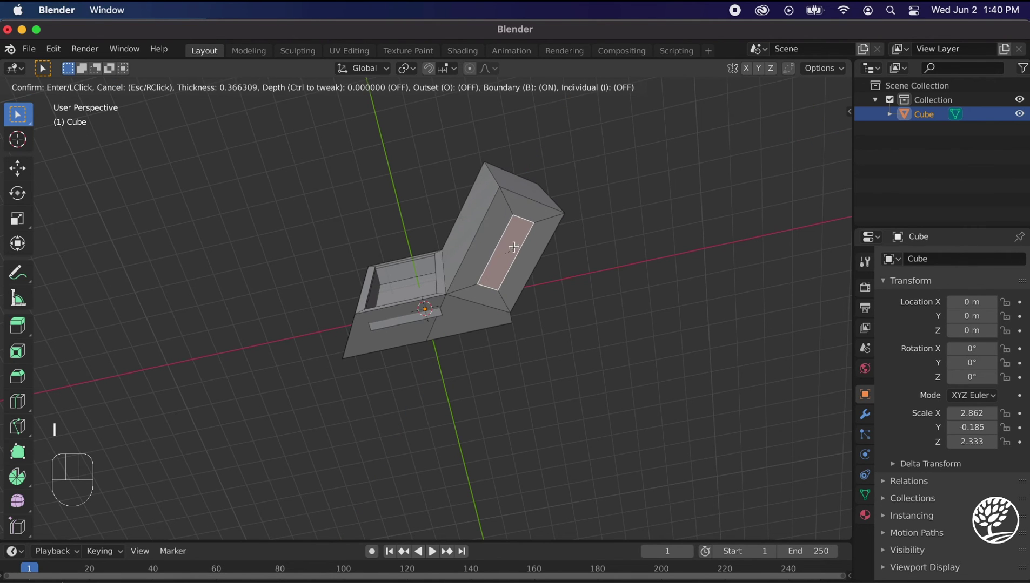
{"action": "left_click", "coordinate": [513, 249]}
Extrude the inset face outward along its normal by about 4.1 m and rotate its end face to twist the arm.
{"action": "key", "text": "e"}
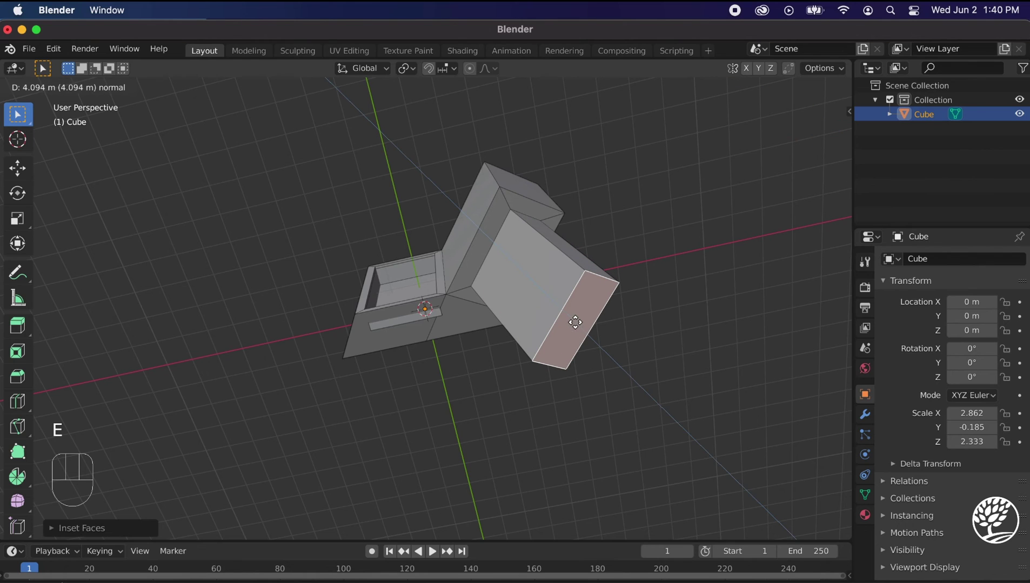
{"action": "left_click", "coordinate": [575, 323]}
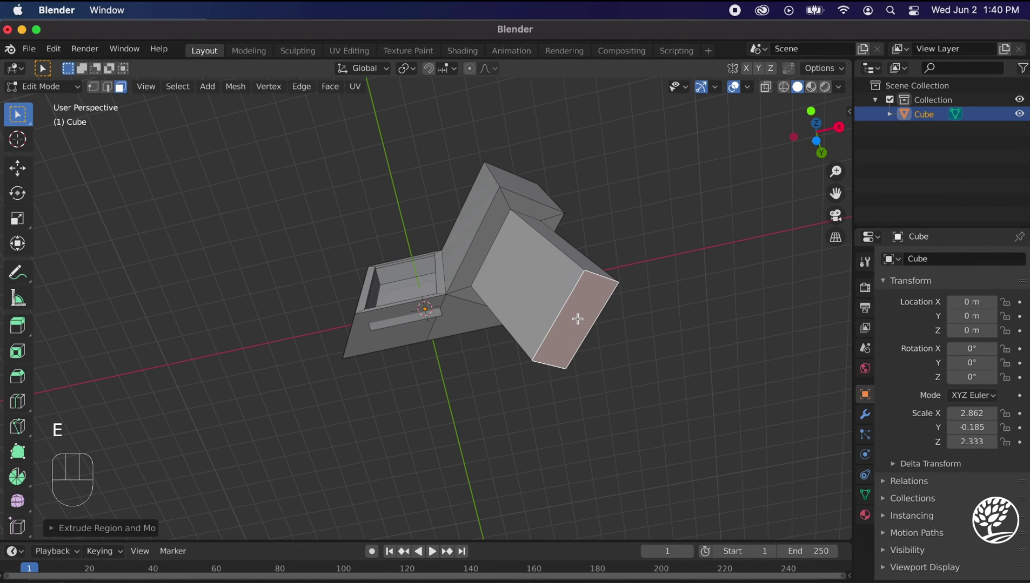
{"action": "key", "text": "r"}
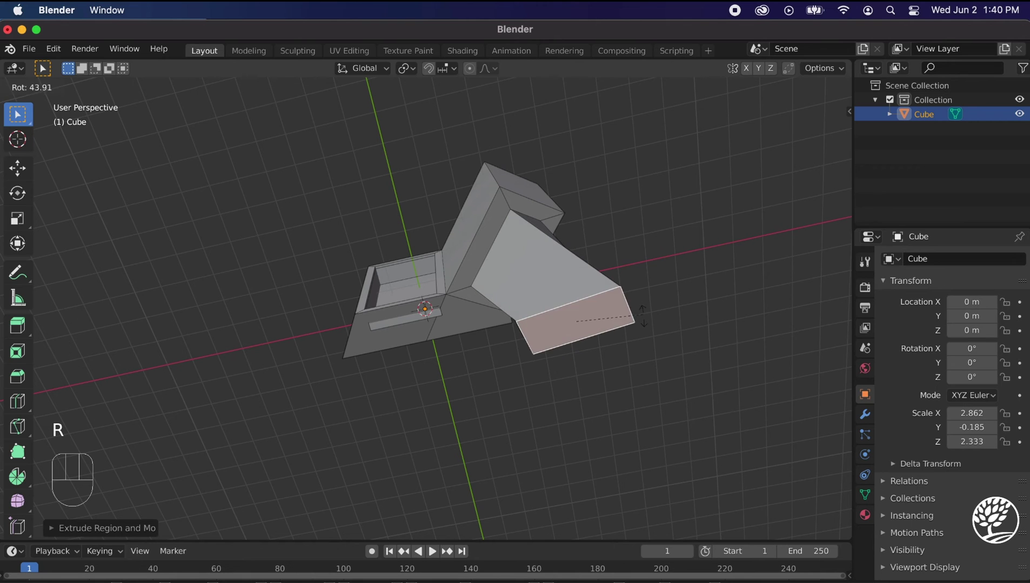
{"action": "left_click", "coordinate": [621, 380]}
Select the narrow face protruding through the body's sloped side and move it freely far outward to form a long wedge.
{"action": "middle_click_drag", "start_coordinate": [688, 326], "coordinate": [510, 219]}
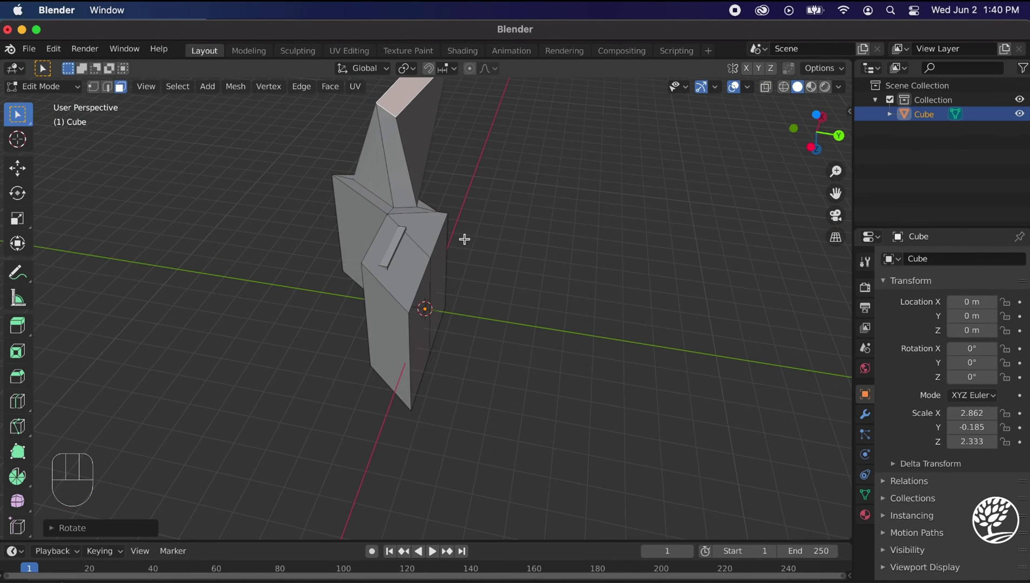
{"action": "left_click", "coordinate": [393, 249]}
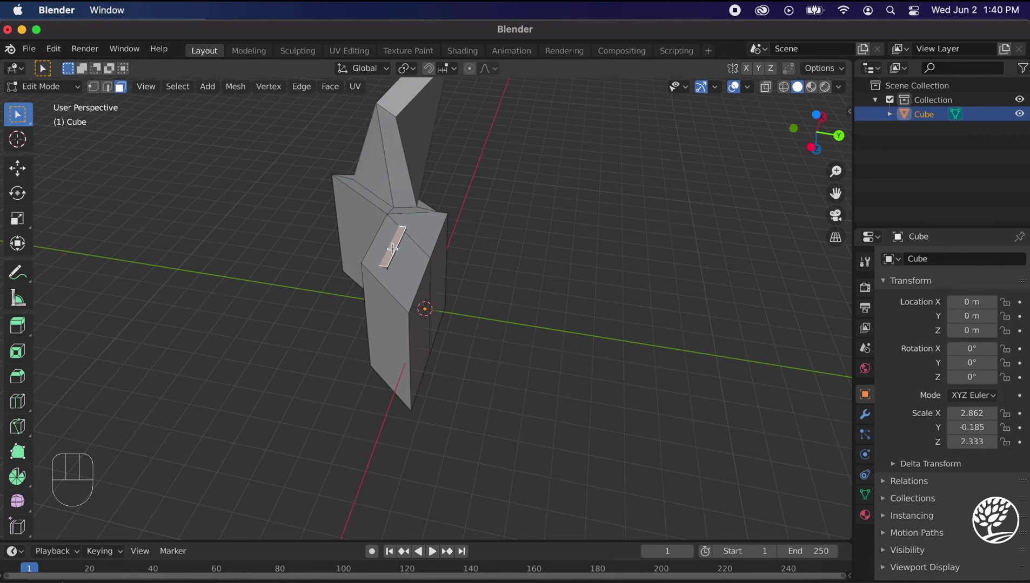
{"action": "key", "text": "g"}
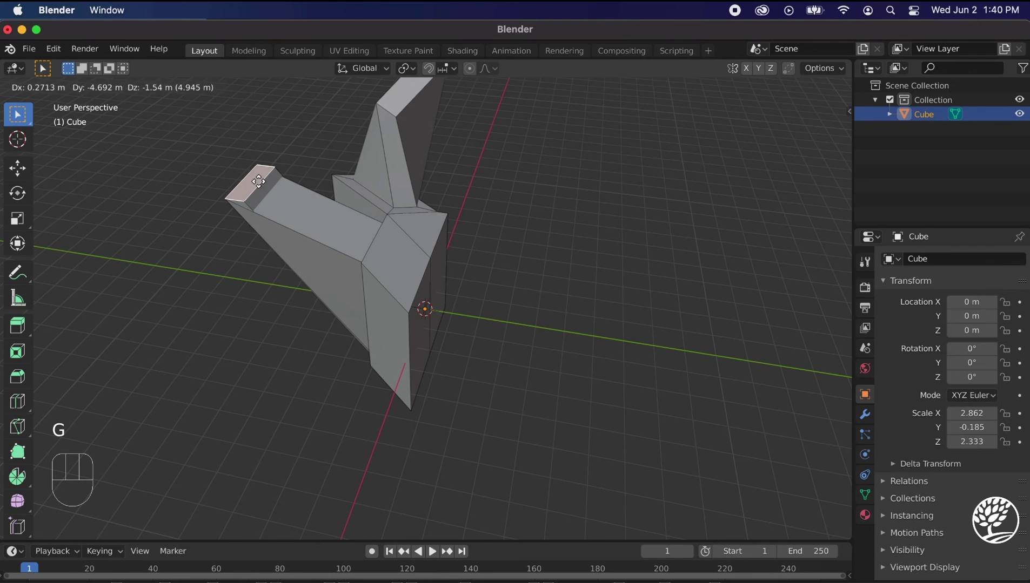
{"action": "left_click", "coordinate": [197, 180]}
{"action": "middle_click_drag", "start_coordinate": [465, 312], "coordinate": [645, 248]}
{"action": "middle_click_drag", "start_coordinate": [600, 219], "coordinate": [316, 323]}
{"action": "middle_click_drag", "start_coordinate": [448, 290], "coordinate": [560, 147]}
{"action": "scroll", "coordinate": [540, 162], "scroll_direction": "down", "scroll_amount": 2}
{"action": "middle_click_drag", "start_coordinate": [502, 196], "coordinate": [313, 267]}
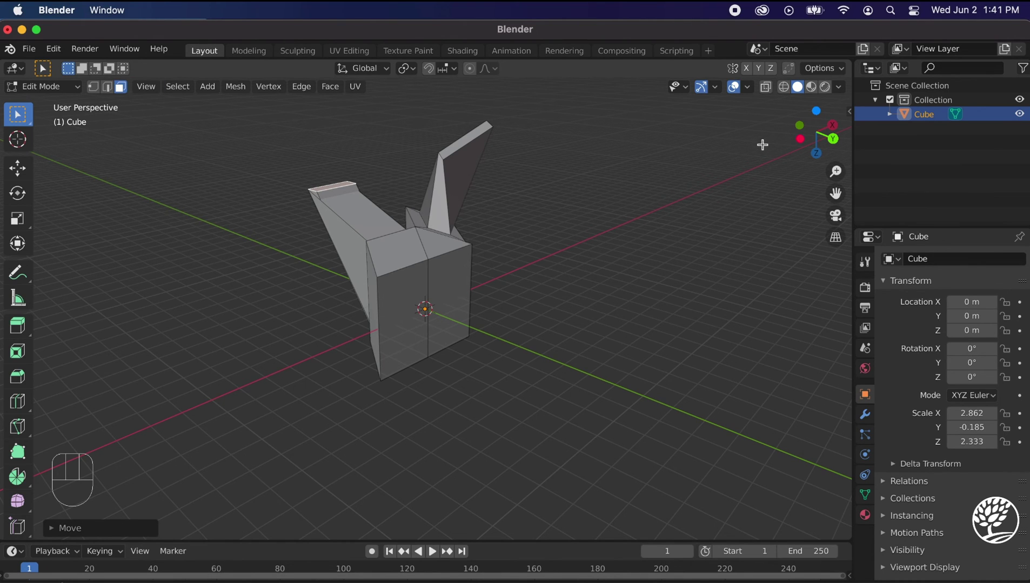
Select the sloped face beside the wedge and extrude it along the global X axis into a long arm.
{"action": "left_click", "coordinate": [401, 258]}
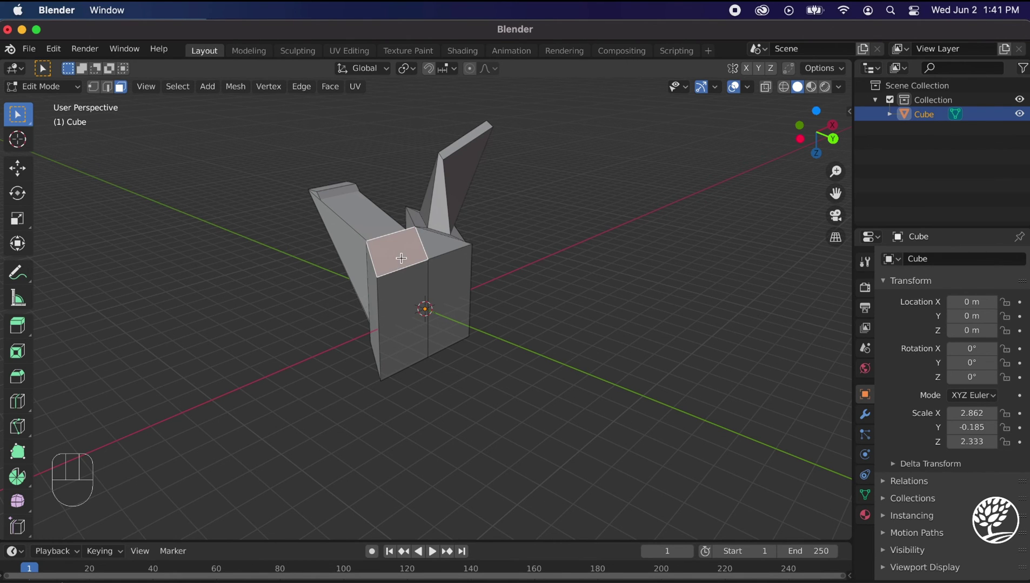
{"action": "key", "text": "e"}
{"action": "key", "text": "x"}
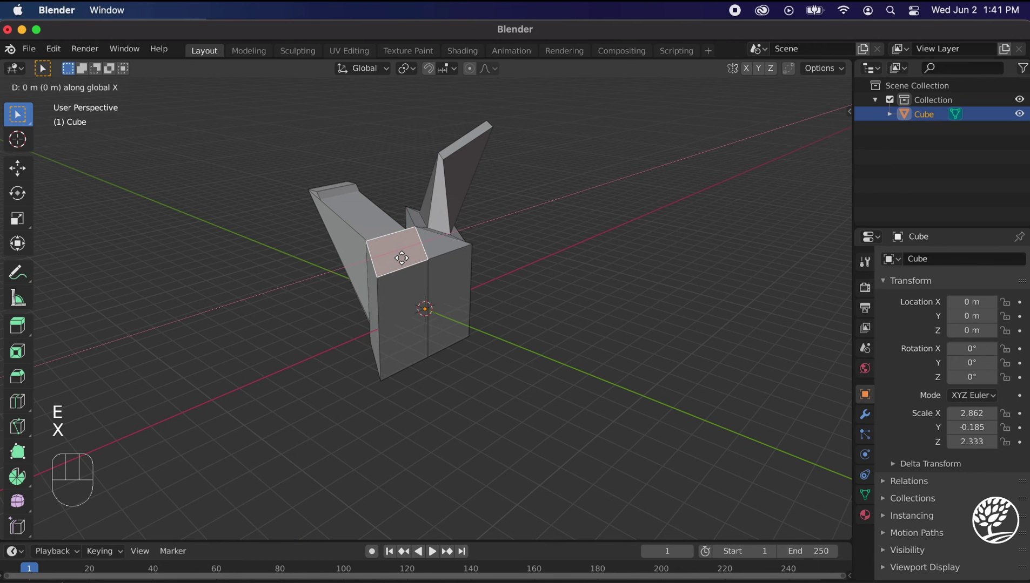
{"action": "left_click", "coordinate": [672, 189]}
{"action": "middle_click_drag", "start_coordinate": [653, 271], "coordinate": [581, 260]}
{"action": "scroll", "coordinate": [581, 260], "scroll_direction": "down", "scroll_amount": 2}
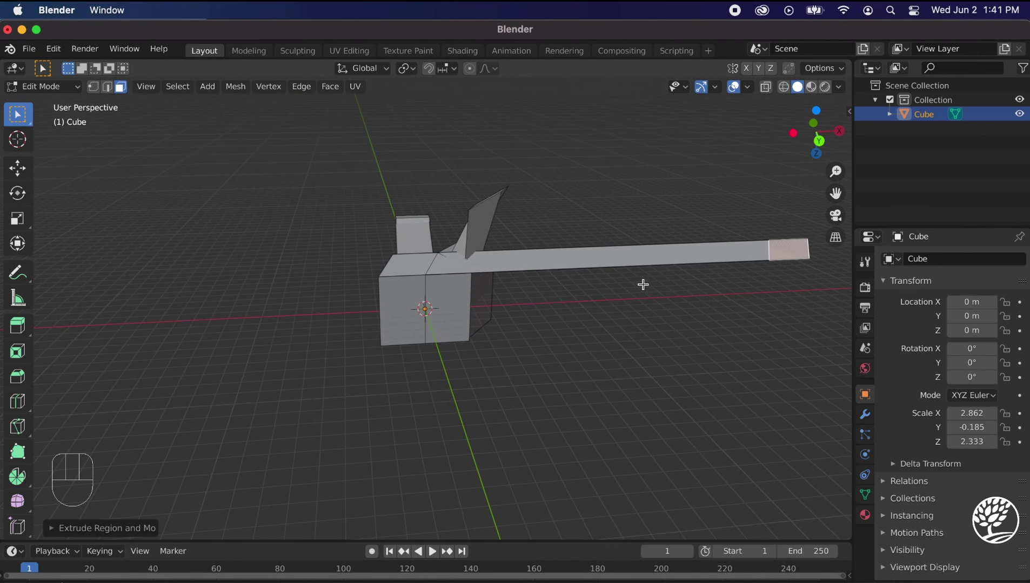
Extrude the long arm's end face along the Y axis to form a bend at its tip.
{"action": "key", "text": "e"}
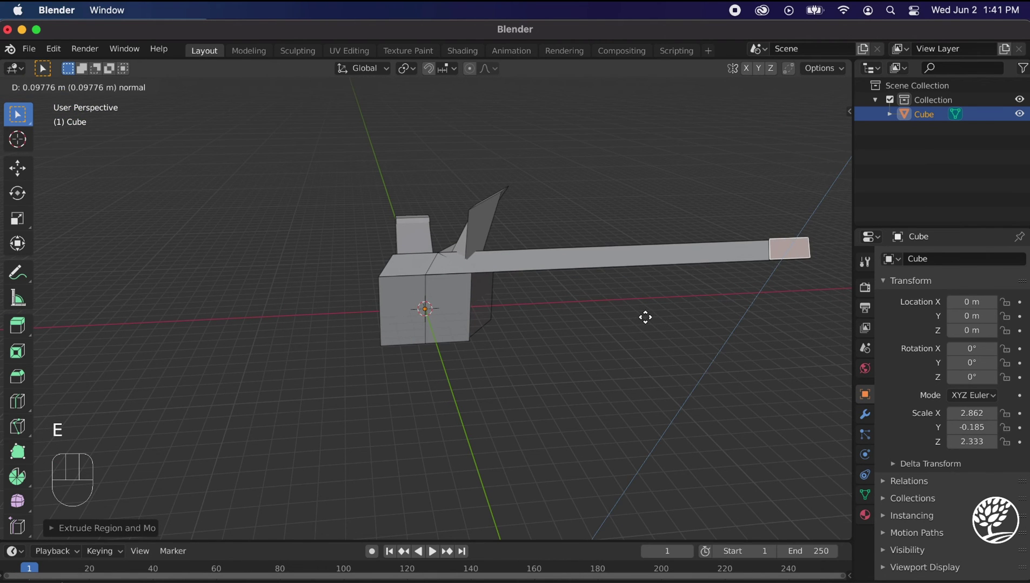
{"action": "key", "text": "y"}
{"action": "left_click", "coordinate": [651, 402]}
{"action": "middle_click_drag", "start_coordinate": [673, 412], "coordinate": [702, 432]}
{"action": "scroll", "coordinate": [690, 400], "scroll_direction": "down", "scroll_amount": 3}
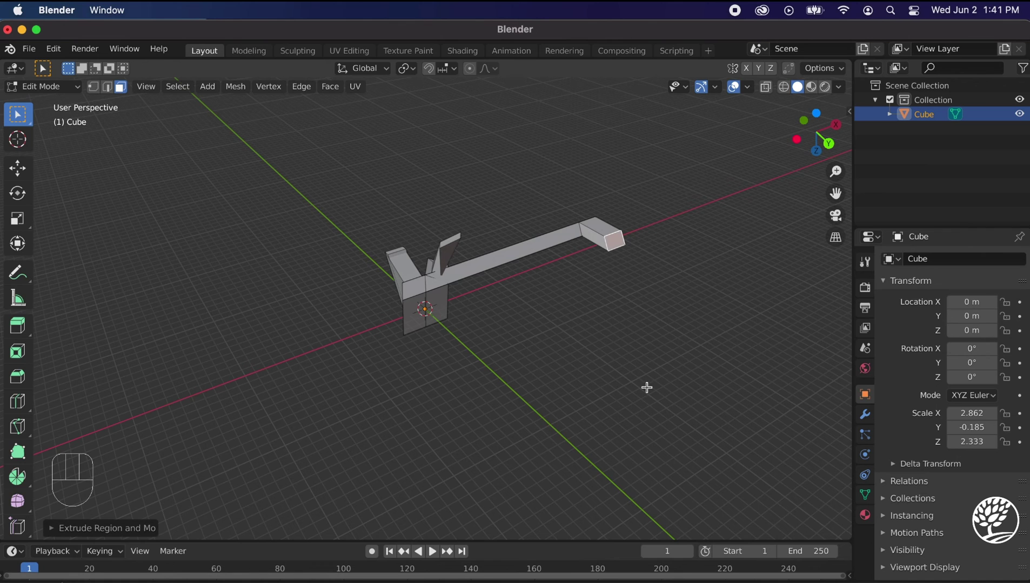
{"action": "scroll", "coordinate": [646, 388], "scroll_direction": "up", "scroll_amount": 2}
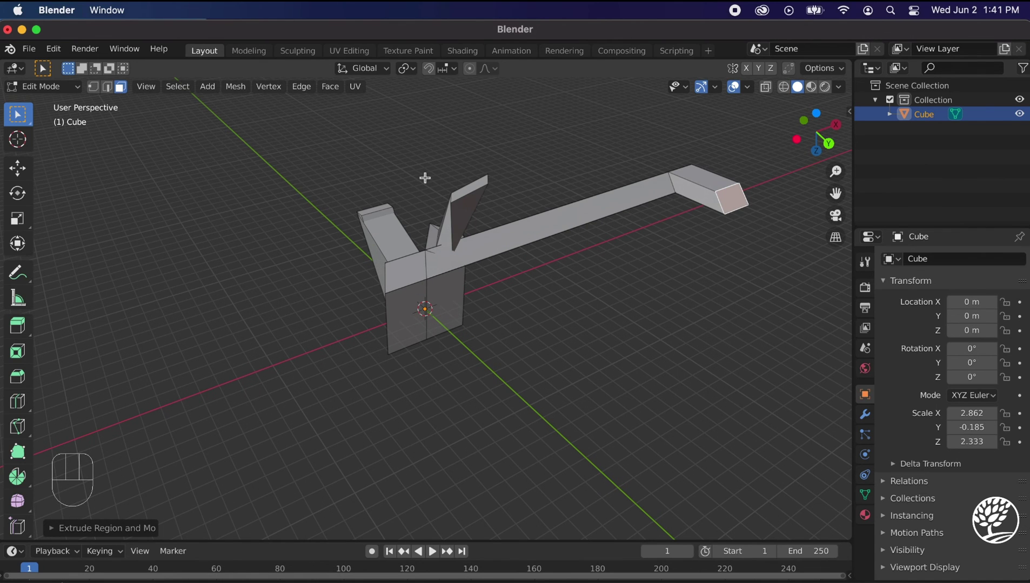
Review the available file export formats, including Stl (.stl), and leave without exporting.
{"action": "left_click", "coordinate": [29, 49]}
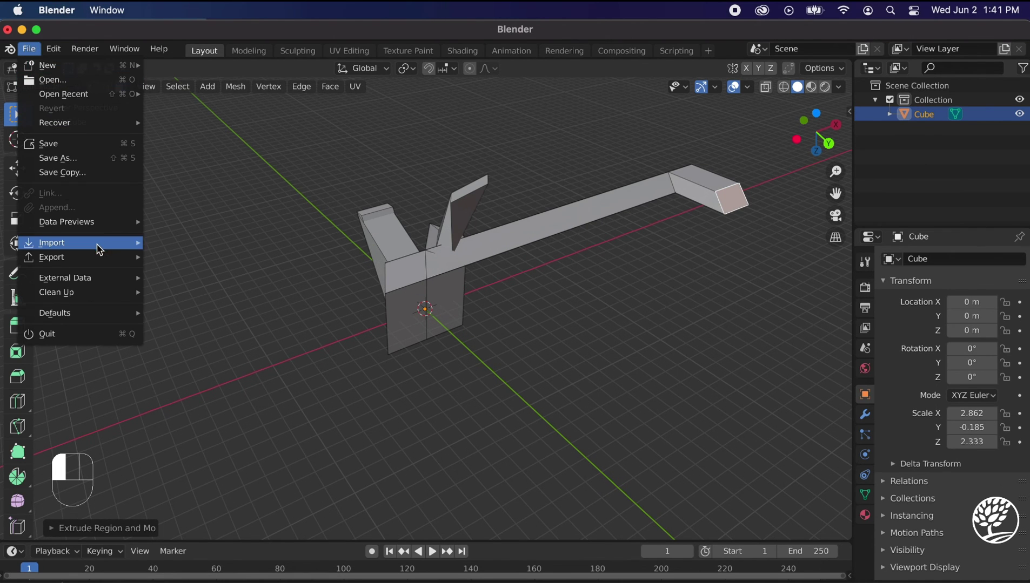
{"action": "mouse_move", "coordinate": [97, 258]}
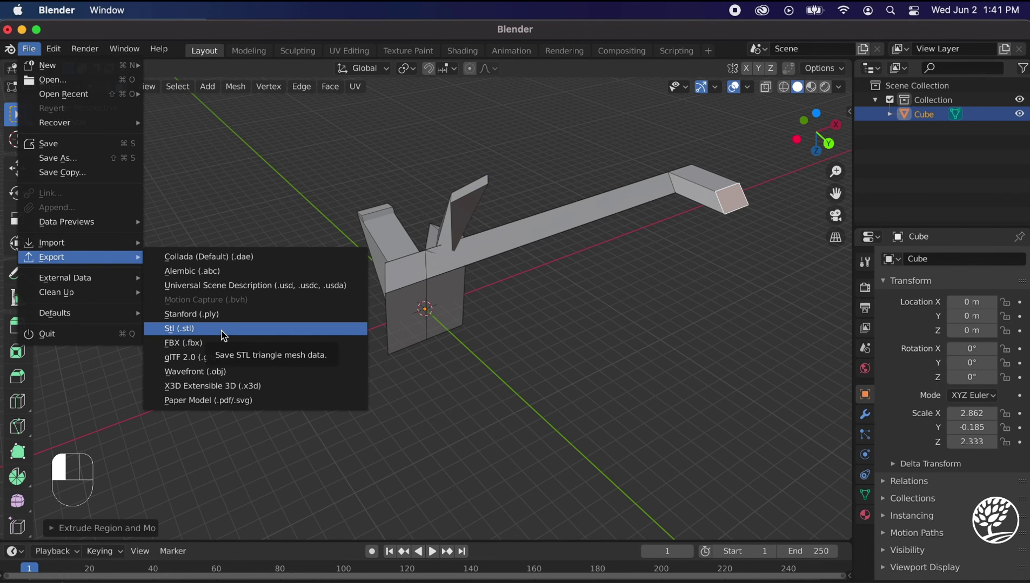
{"action": "left_click", "coordinate": [510, 365]}
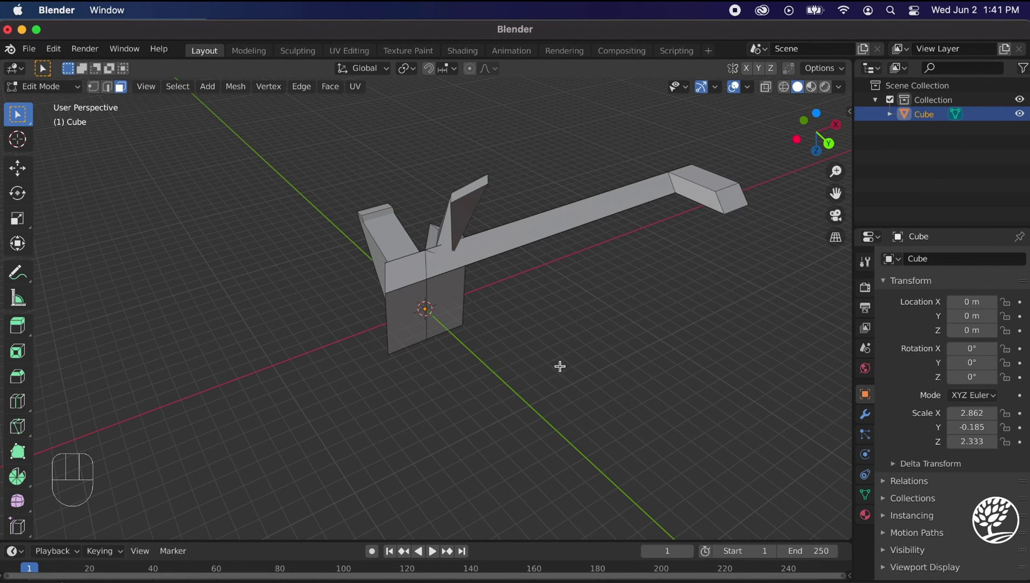
Select the entire mesh and delete all of its vertices.
{"action": "middle_click_drag", "start_coordinate": [558, 368], "coordinate": [576, 323]}
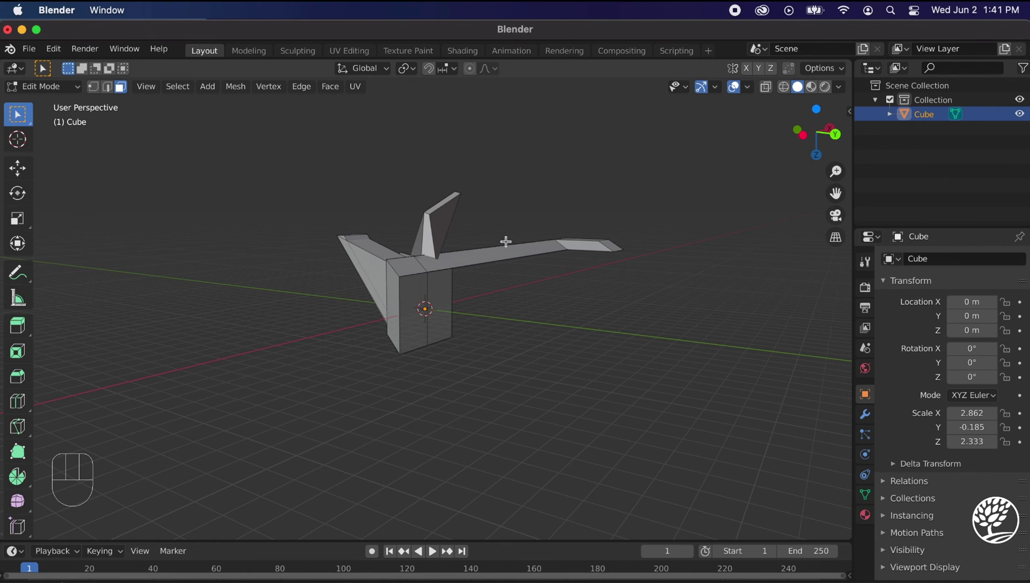
{"action": "key", "text": "a"}
{"action": "key", "text": "x"}
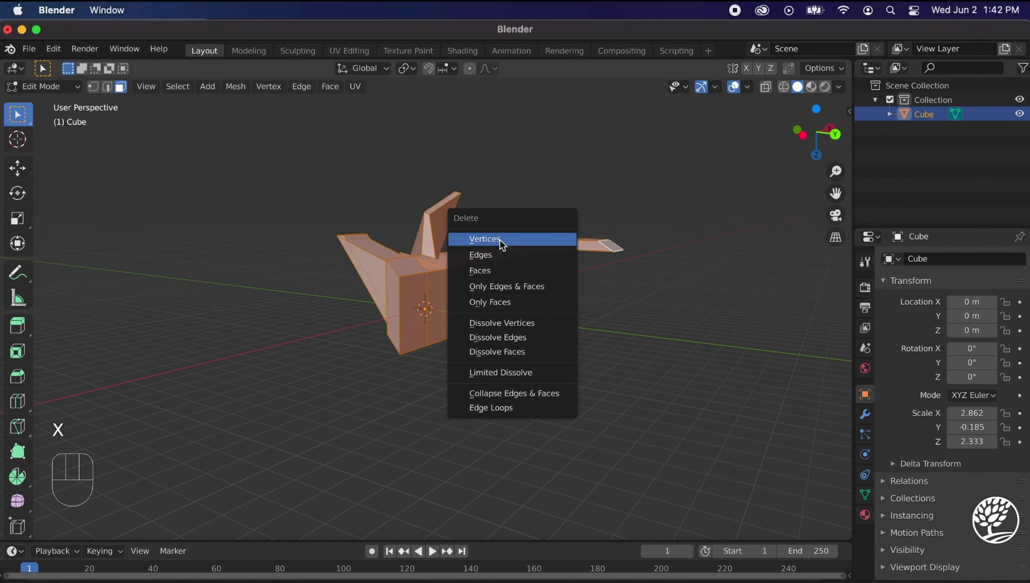
{"action": "left_click", "coordinate": [501, 242]}
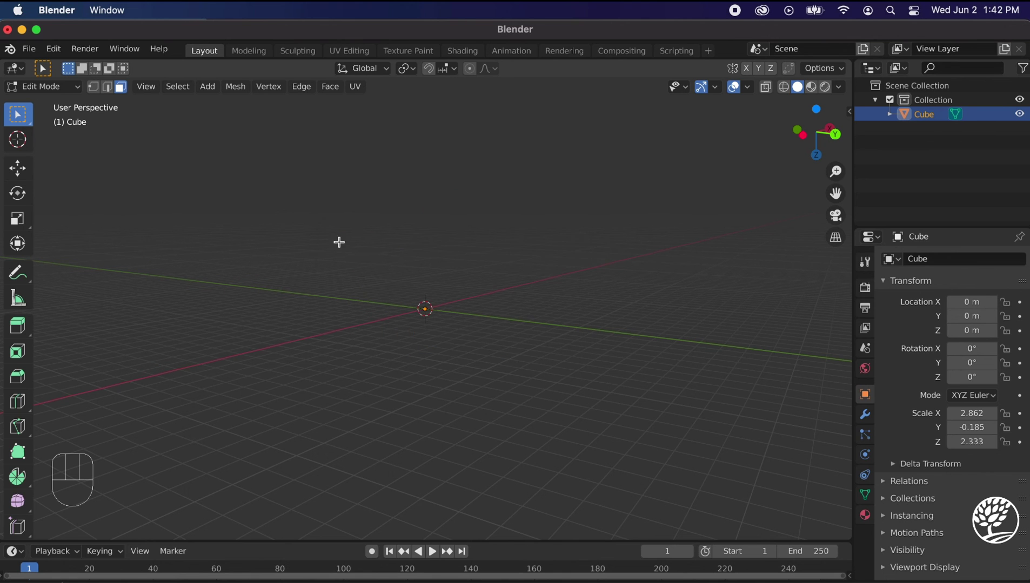
Switch the emptied cube object from Edit Mode to Object Mode.
{"action": "middle_click_drag", "start_coordinate": [400, 225], "coordinate": [465, 265]}
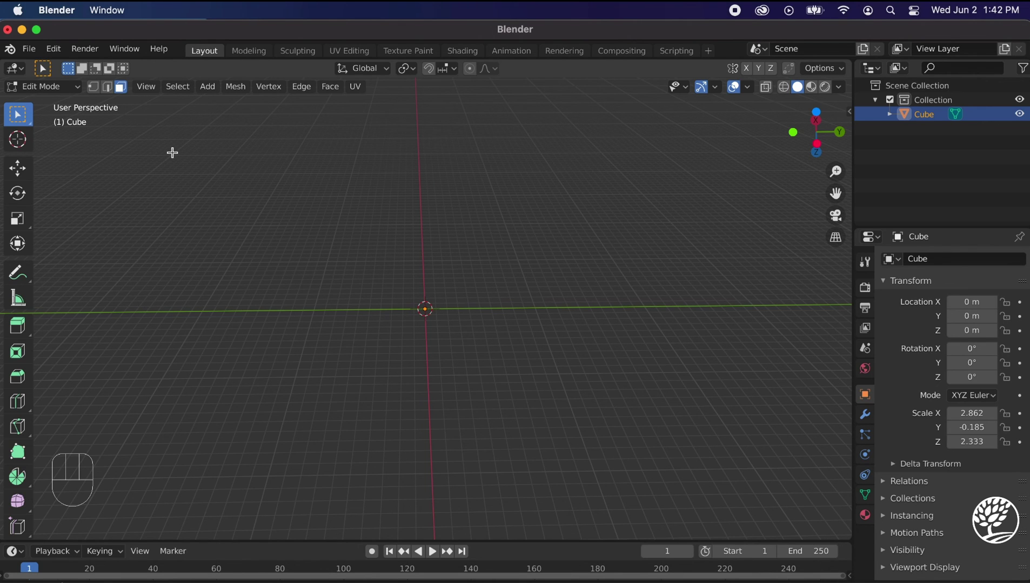
{"action": "left_click", "coordinate": [228, 91]}
{"action": "left_click", "coordinate": [230, 90]}
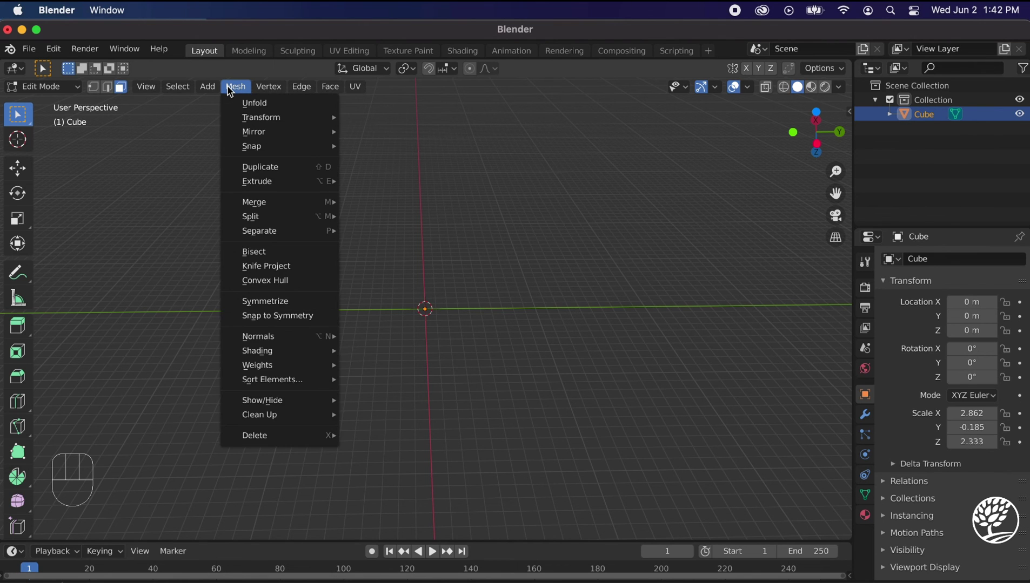
{"action": "left_click_drag", "start_coordinate": [230, 89], "coordinate": [145, 110]}
{"action": "left_click_drag", "start_coordinate": [53, 88], "coordinate": [56, 107]}
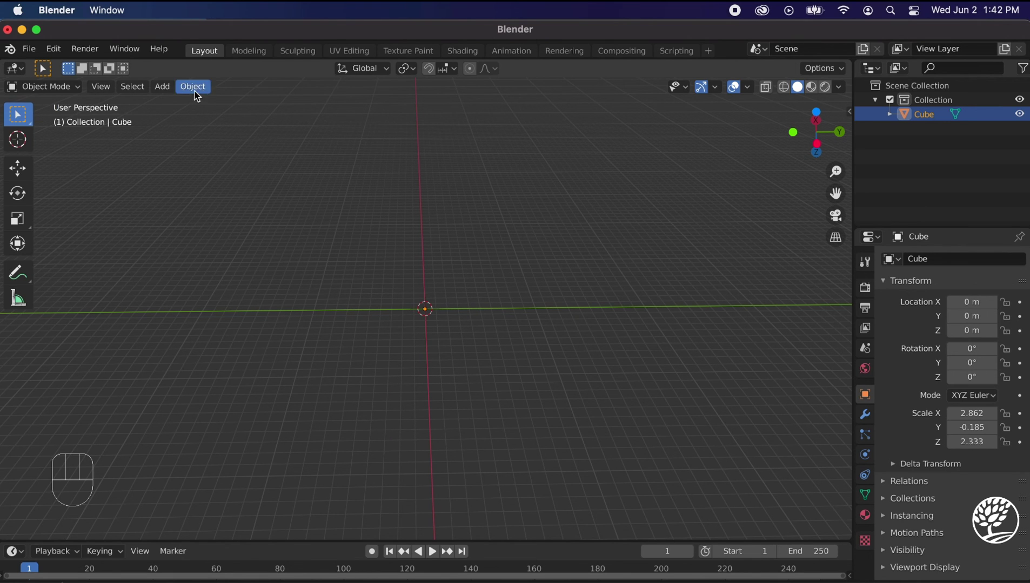
Add a plane mesh to the scene and delete it again.
{"action": "left_click", "coordinate": [162, 88]}
{"action": "mouse_move", "coordinate": [215, 111]}
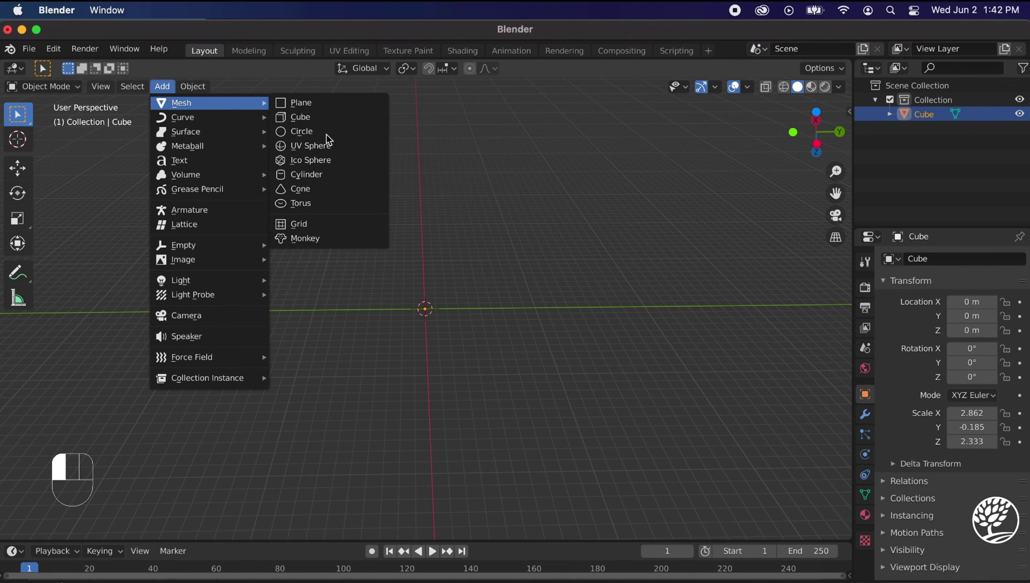
{"action": "left_click", "coordinate": [329, 104]}
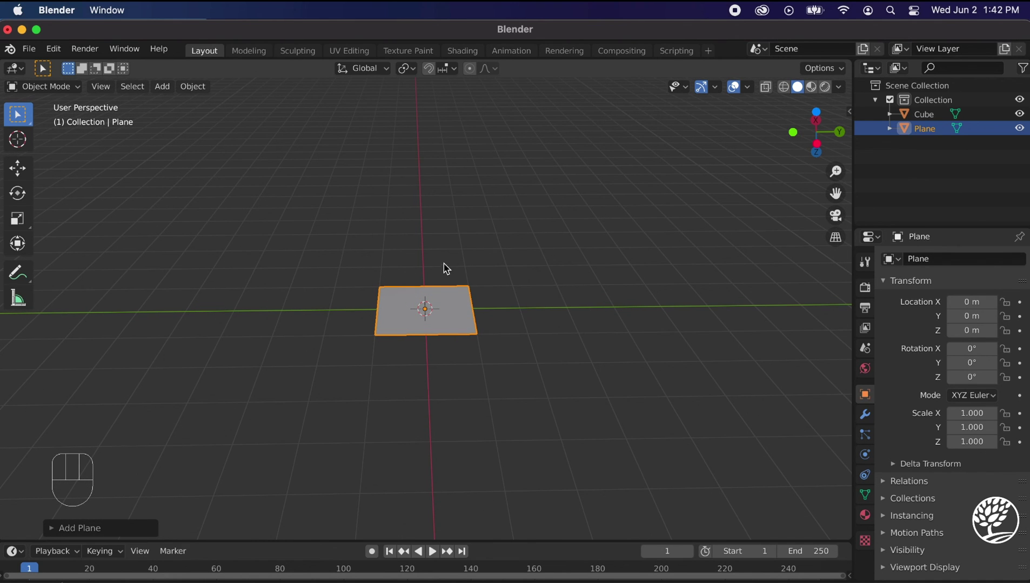
{"action": "key", "text": "x"}
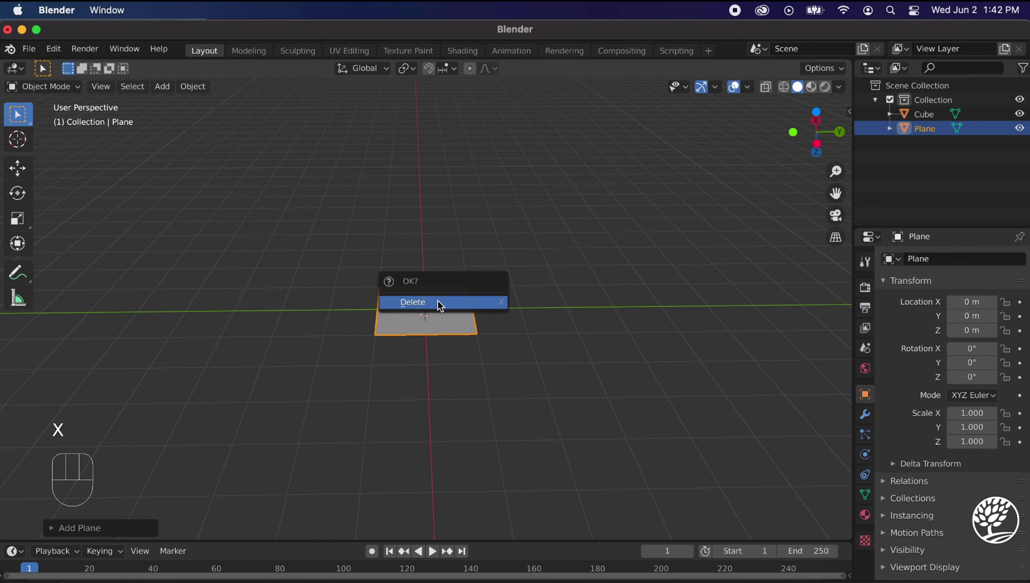
{"action": "left_click", "coordinate": [440, 304]}
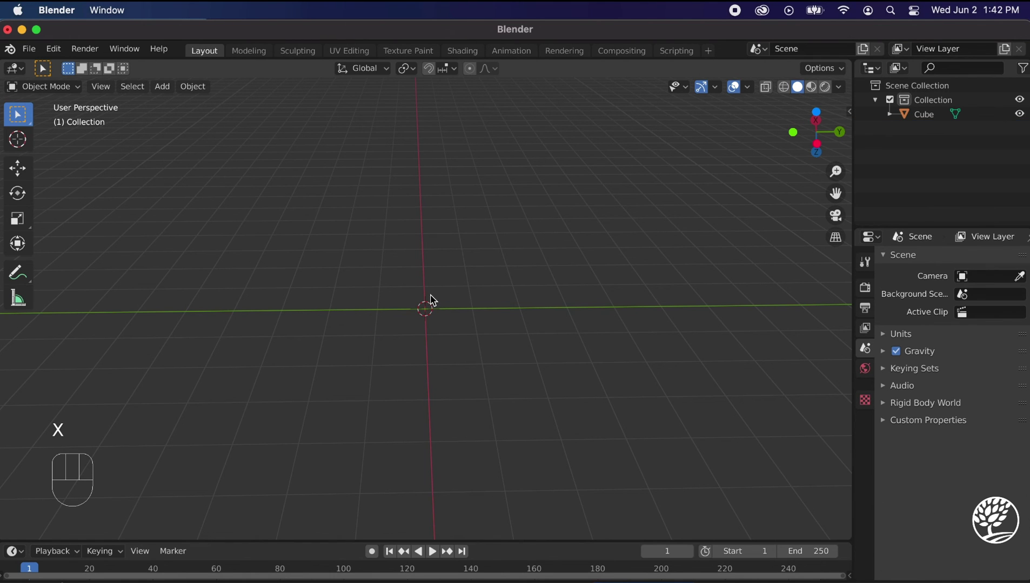
Add a new cube mesh at the world origin.
{"action": "key", "text": "shift+a"}
{"action": "mouse_move", "coordinate": [433, 299]}
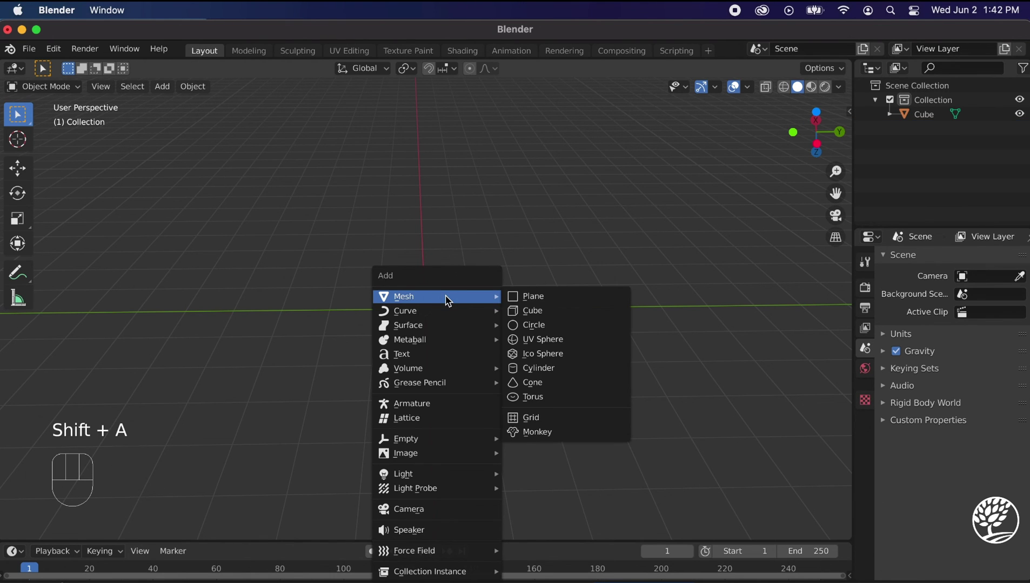
{"action": "left_click", "coordinate": [527, 312]}
{"action": "middle_click_drag", "start_coordinate": [533, 336], "coordinate": [593, 310]}
{"action": "scroll", "coordinate": [593, 311], "scroll_direction": "down", "scroll_amount": 2}
{"action": "middle_click_drag", "start_coordinate": [578, 345], "coordinate": [574, 355]}
Add a Monkey mesh and move it clear of the cube to about X 2.2 m, Y 0.85 m, Z -4.02 m.
{"action": "key", "text": "shift+a"}
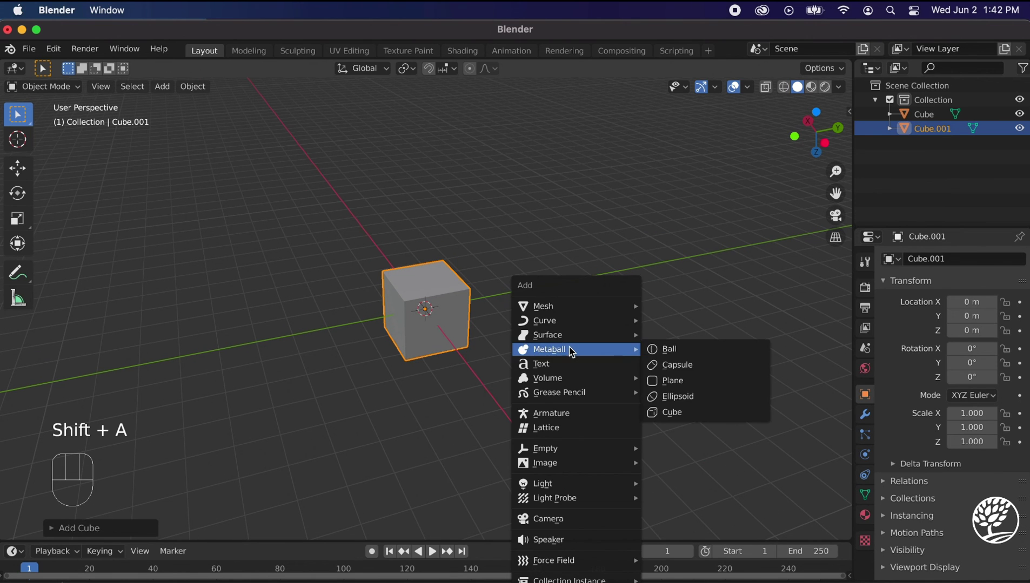
{"action": "mouse_move", "coordinate": [566, 306]}
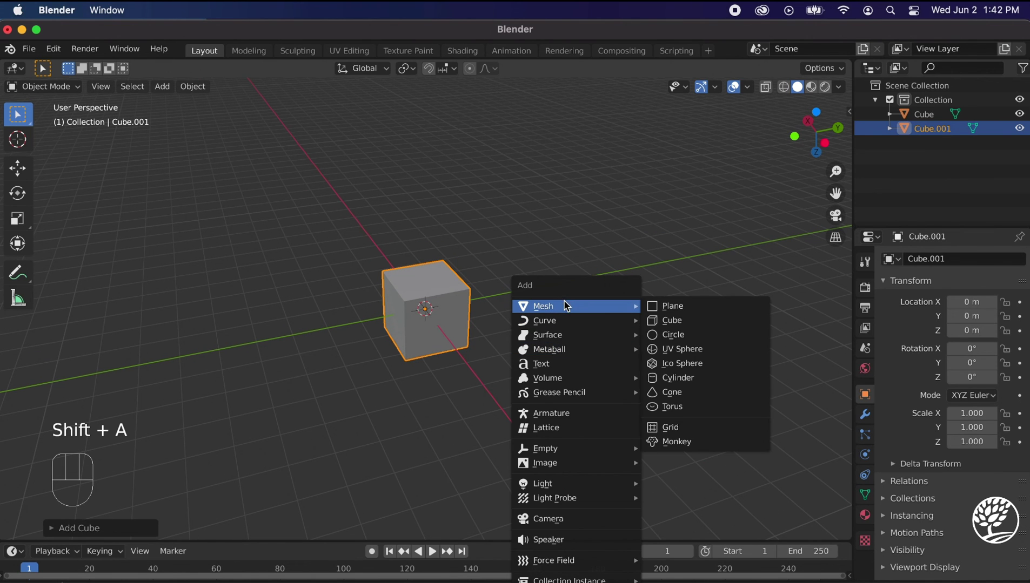
{"action": "left_click", "coordinate": [668, 446]}
{"action": "key", "text": "g"}
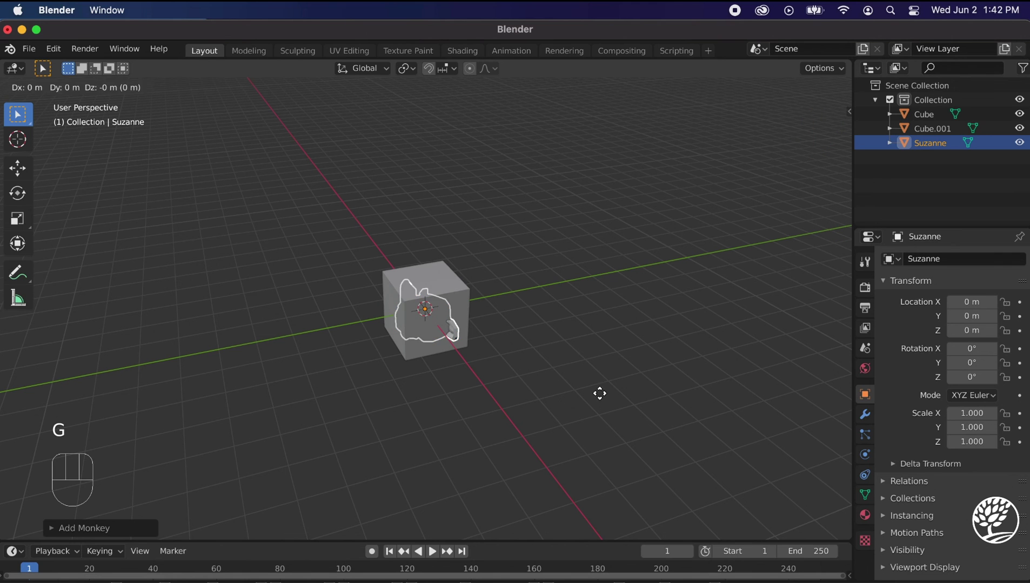
{"action": "left_click", "coordinate": [598, 227]}
Examine the monkey head's placement relative to the cube from the side, front and below.
{"action": "middle_click_drag", "start_coordinate": [636, 209], "coordinate": [688, 210]}
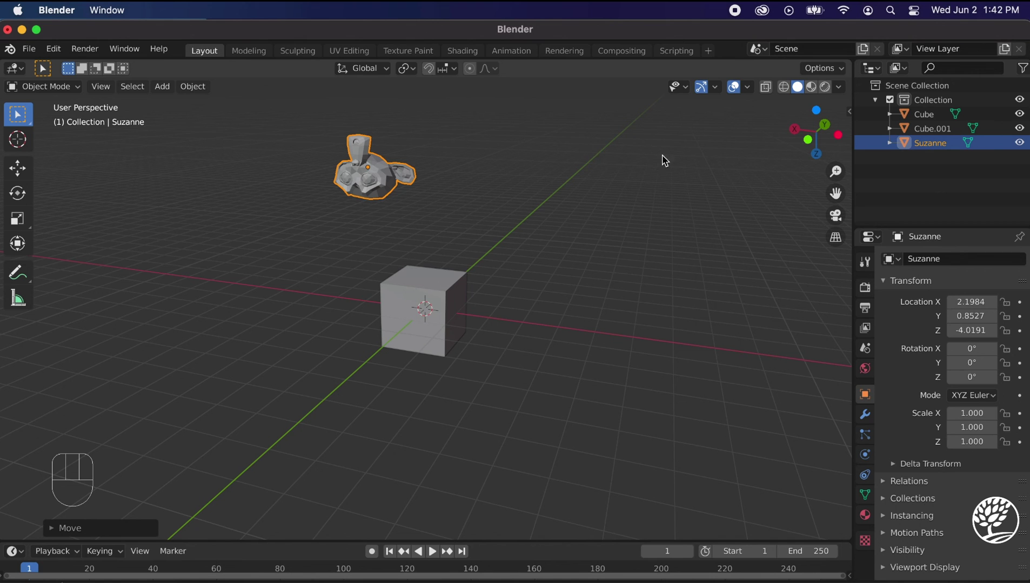
{"action": "left_click", "coordinate": [794, 129]}
{"action": "scroll", "coordinate": [500, 391], "scroll_direction": "down", "scroll_amount": 2}
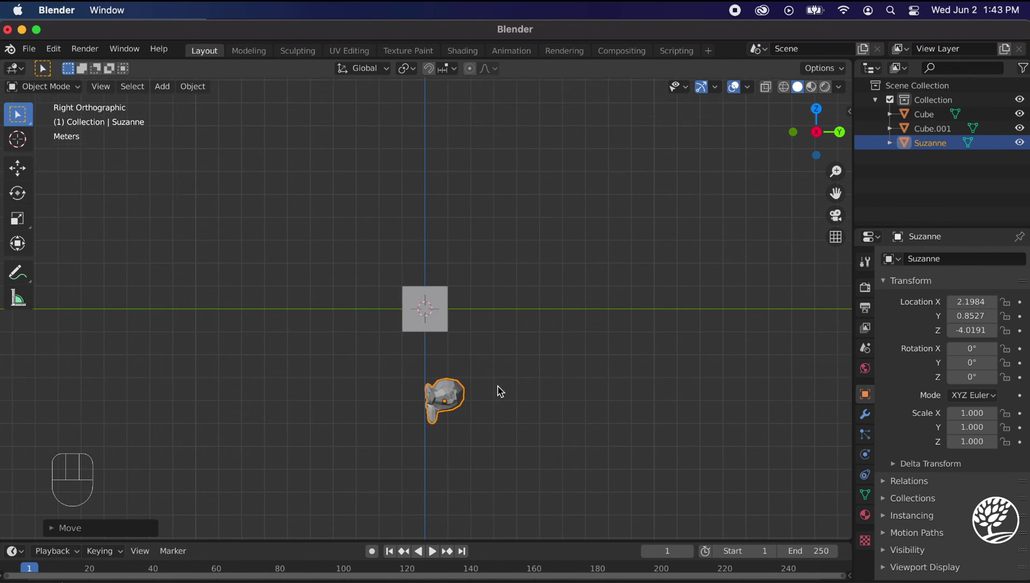
{"action": "middle_click_drag", "start_coordinate": [505, 391], "coordinate": [577, 445]}
{"action": "scroll", "coordinate": [517, 450], "scroll_direction": "up", "scroll_amount": 3}
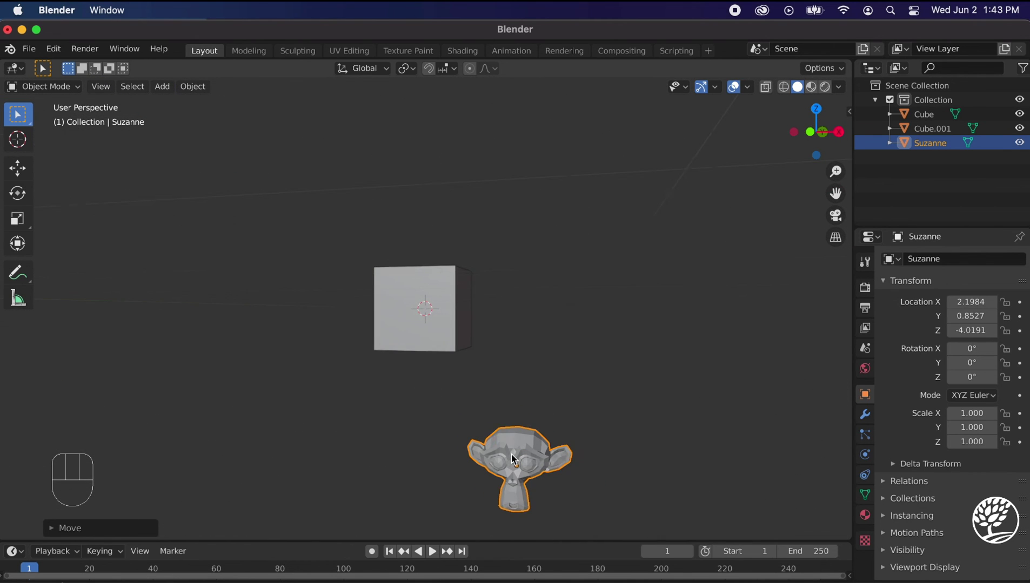
{"action": "scroll", "coordinate": [573, 451], "scroll_direction": "down", "scroll_amount": 3}
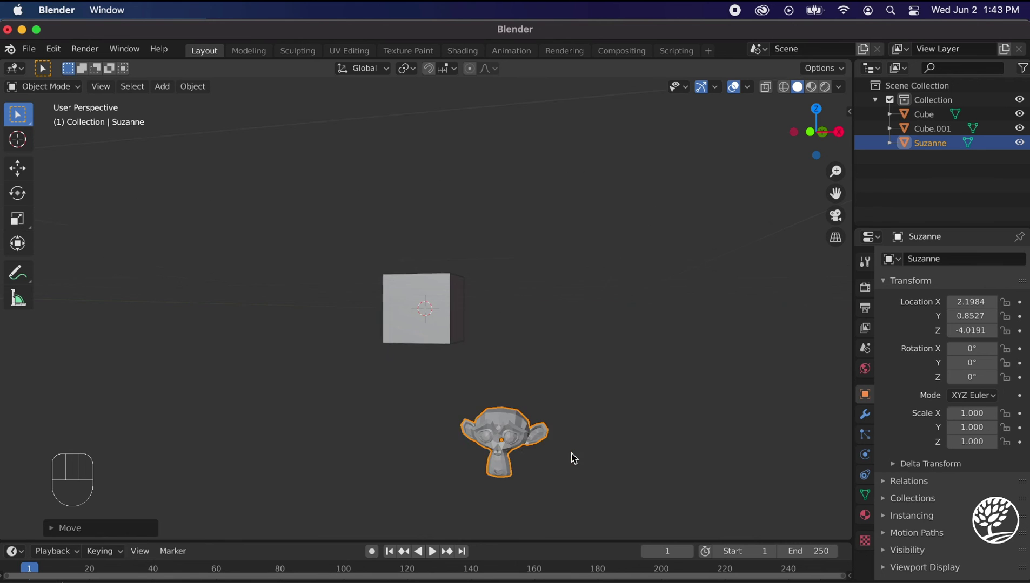
{"action": "middle_click_drag", "start_coordinate": [563, 405], "coordinate": [523, 330]}
{"action": "scroll", "coordinate": [523, 331], "scroll_direction": "up", "scroll_amount": 4}
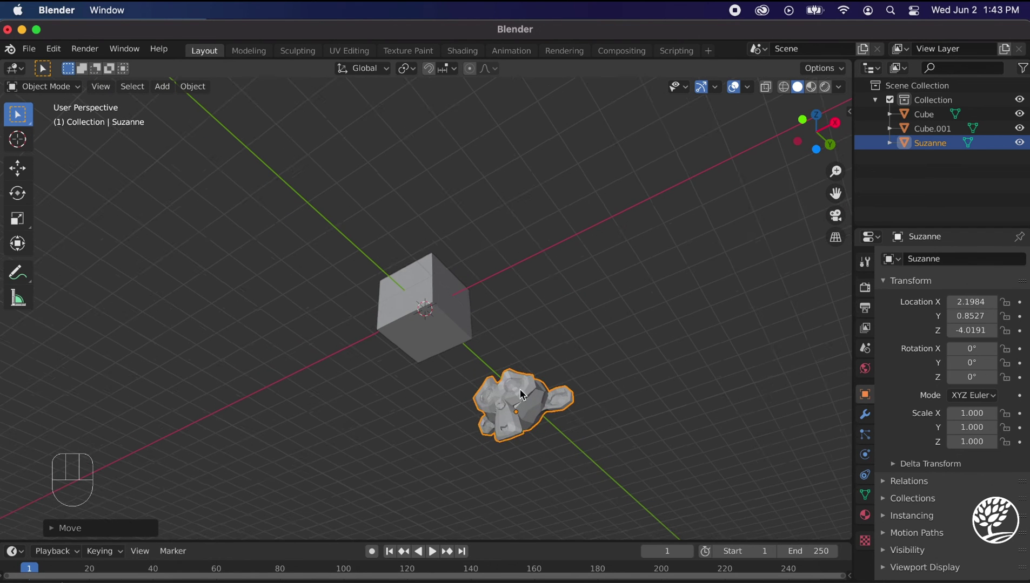
{"action": "middle_click_drag", "start_coordinate": [618, 468], "coordinate": [563, 416]}
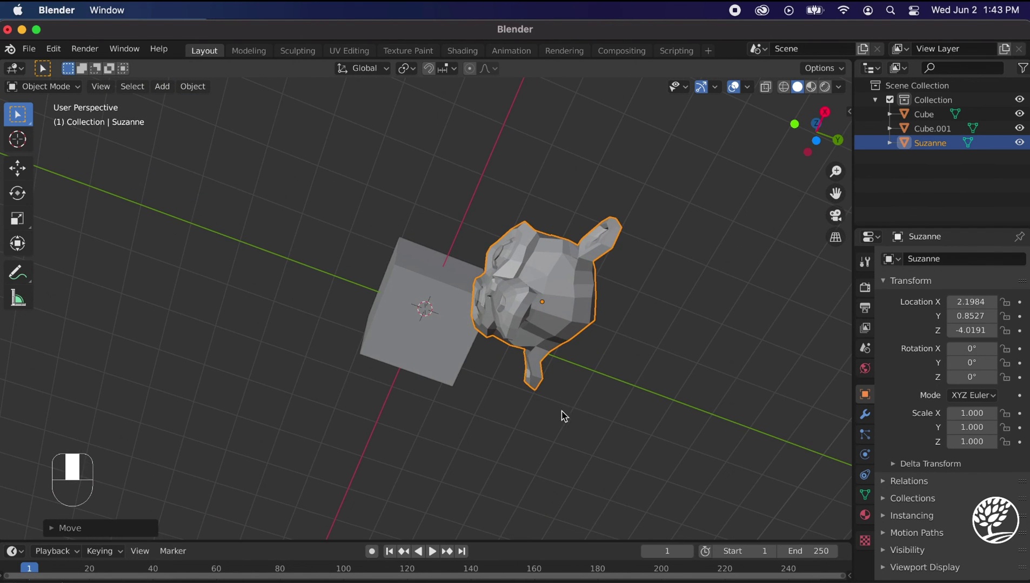
{"action": "middle_click_drag", "start_coordinate": [636, 439], "coordinate": [682, 453]}
Select the cube at the world origin and delete it.
{"action": "left_click", "coordinate": [420, 324]}
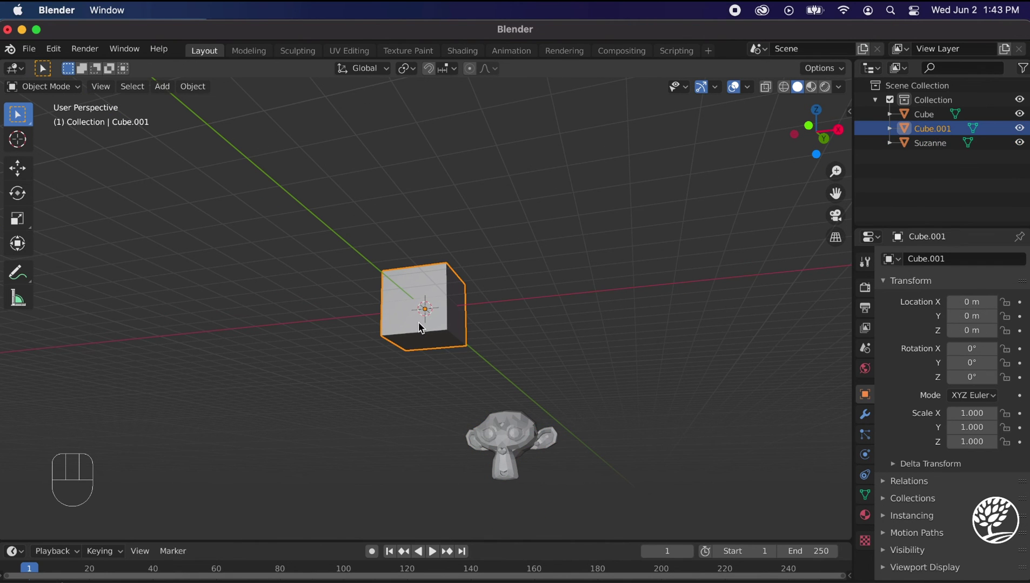
{"action": "key", "text": "x"}
{"action": "left_click", "coordinate": [421, 324]}
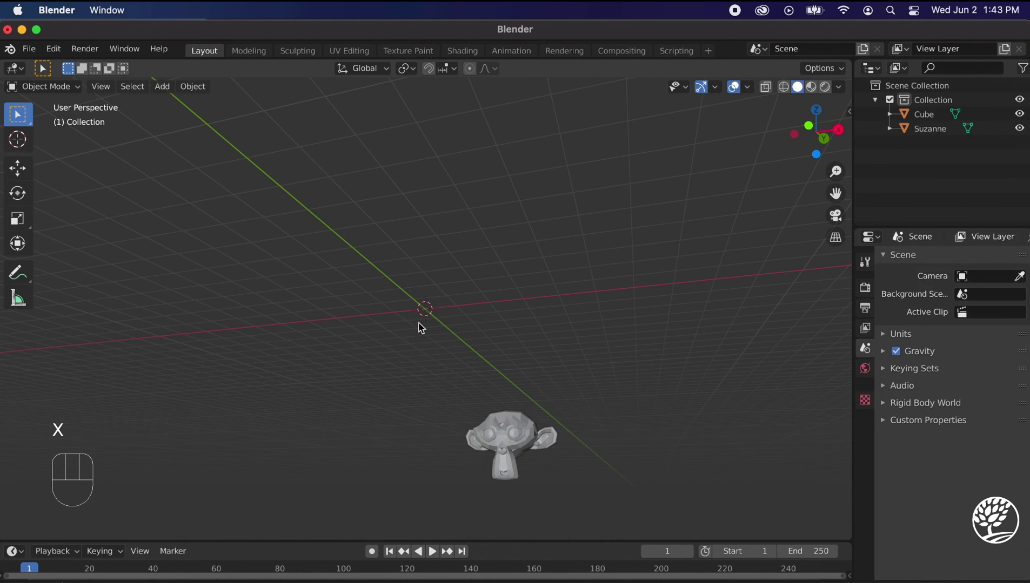
Move the monkey head near the world origin, to about X 0.3 m, Y -1.01 m, Z -0.35 m.
{"action": "left_click", "coordinate": [513, 447]}
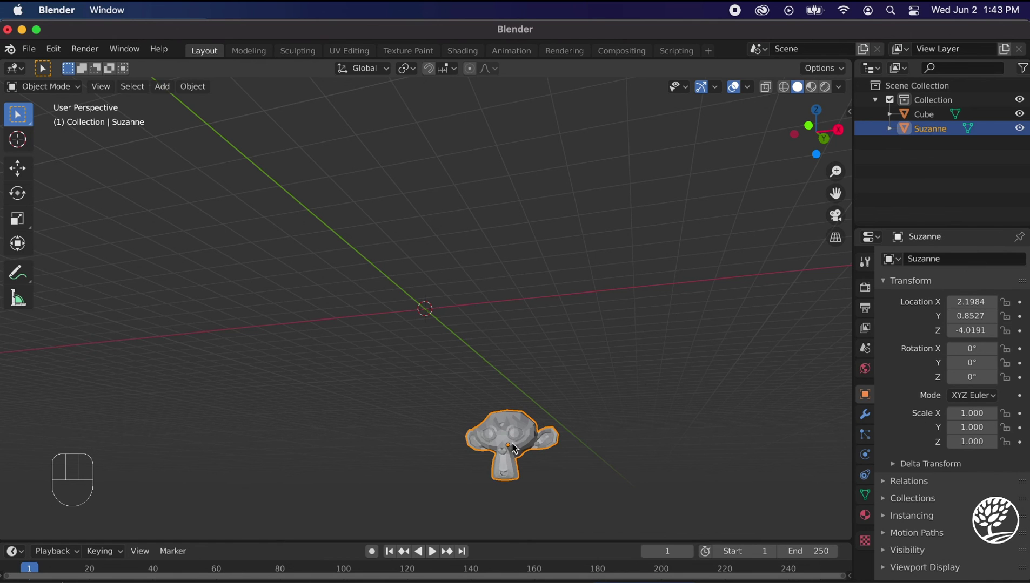
{"action": "key", "text": "g"}
{"action": "left_click", "coordinate": [437, 317]}
{"action": "scroll", "coordinate": [523, 431], "scroll_direction": "left", "scroll_amount": 5}
{"action": "scroll", "coordinate": [485, 383], "scroll_direction": "up", "scroll_amount": 2}
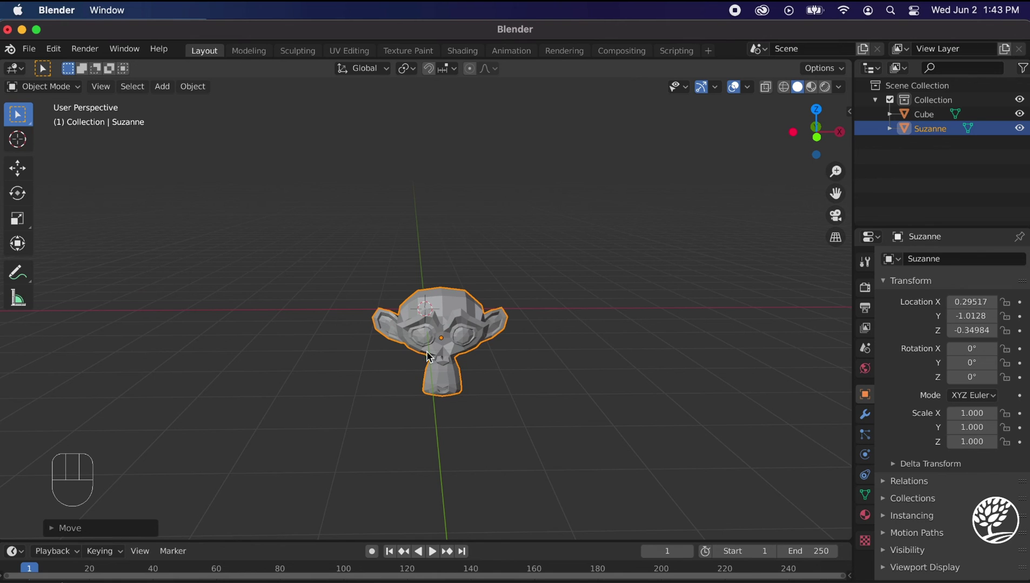
{"action": "scroll", "coordinate": [430, 360], "scroll_direction": "up", "scroll_amount": 3}
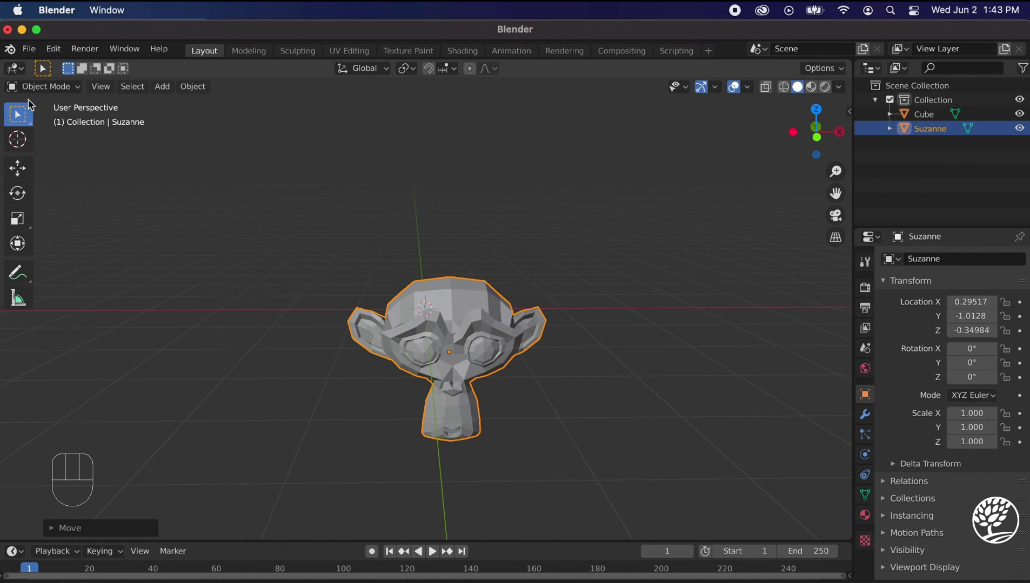
Enter Edit Mode on the monkey and extrude the forehead face above its left eye, seen from the front, into a long horn.
{"action": "left_click_drag", "start_coordinate": [43, 86], "coordinate": [53, 118]}
{"action": "left_click", "coordinate": [450, 299]}
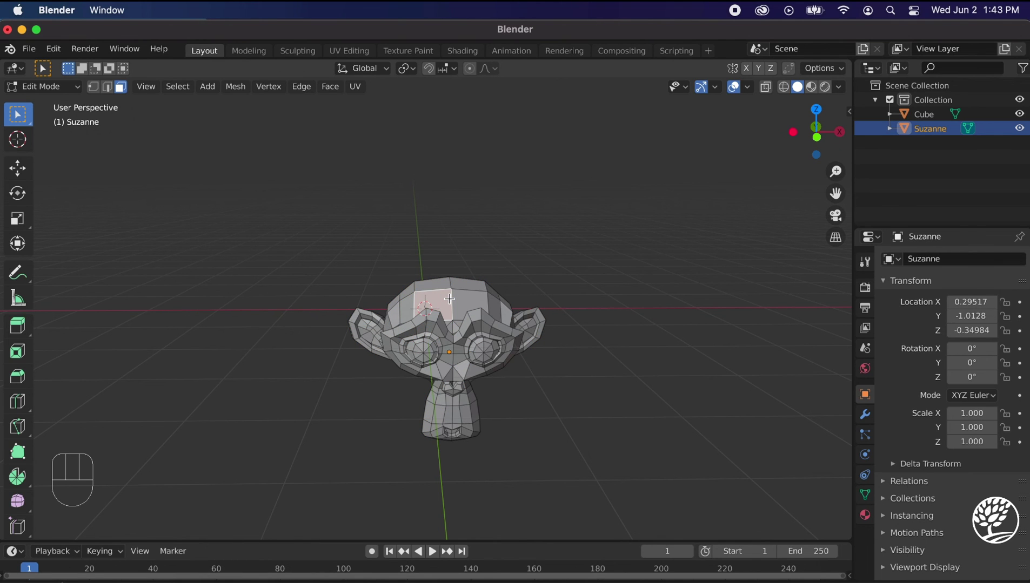
{"action": "key", "text": "e"}
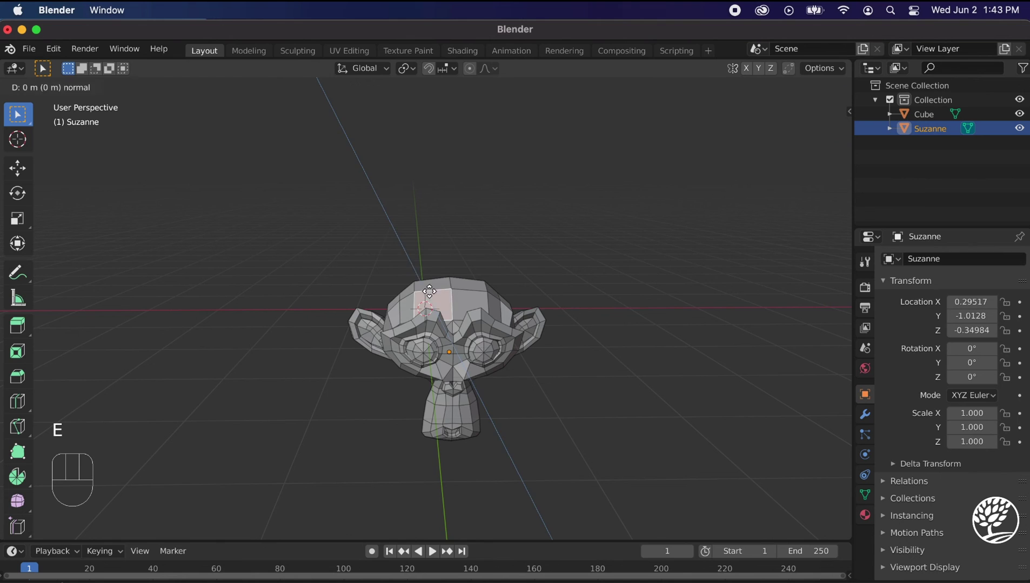
{"action": "left_click", "coordinate": [349, 287]}
Inset the neighbouring forehead face slightly and extrude the inner face outward into a second horn.
{"action": "left_click", "coordinate": [477, 308]}
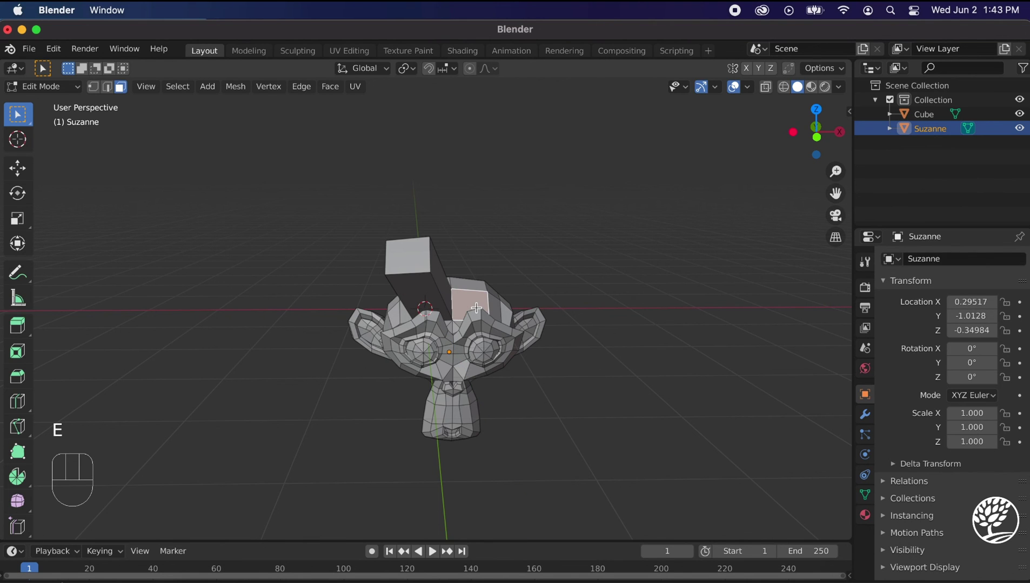
{"action": "key", "text": "i"}
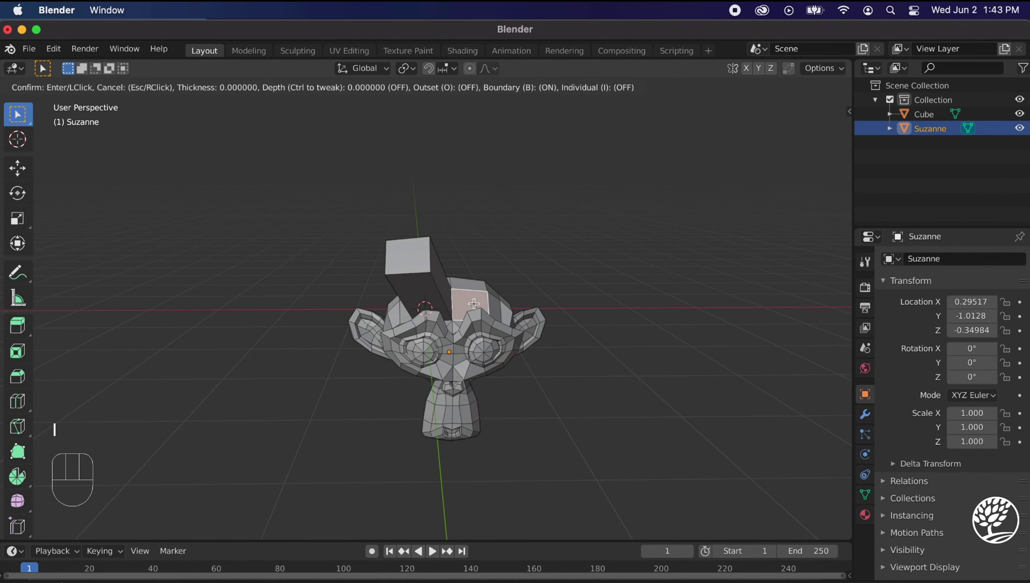
{"action": "left_click", "coordinate": [469, 301]}
{"action": "key", "text": "e"}
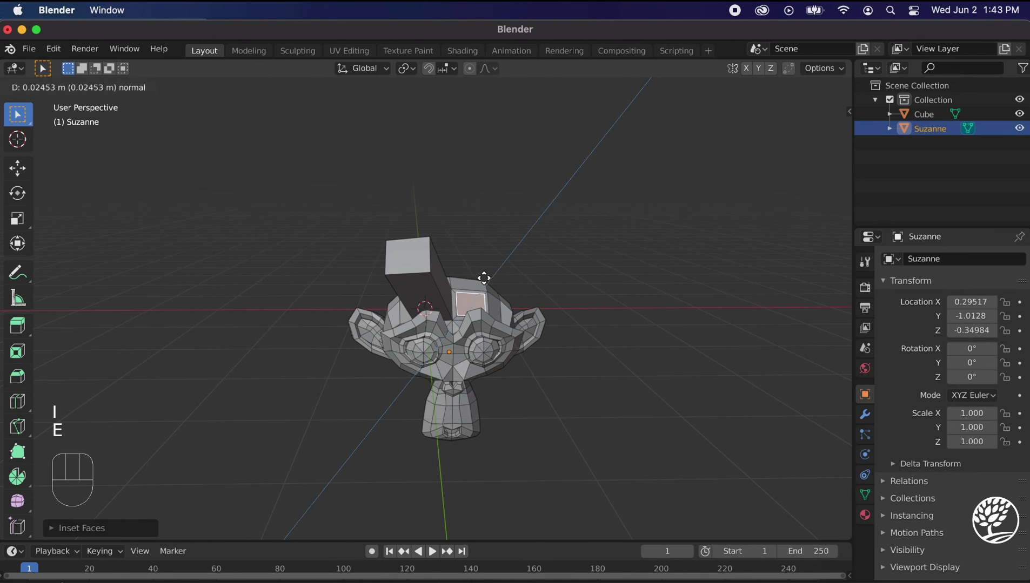
{"action": "left_click", "coordinate": [495, 262]}
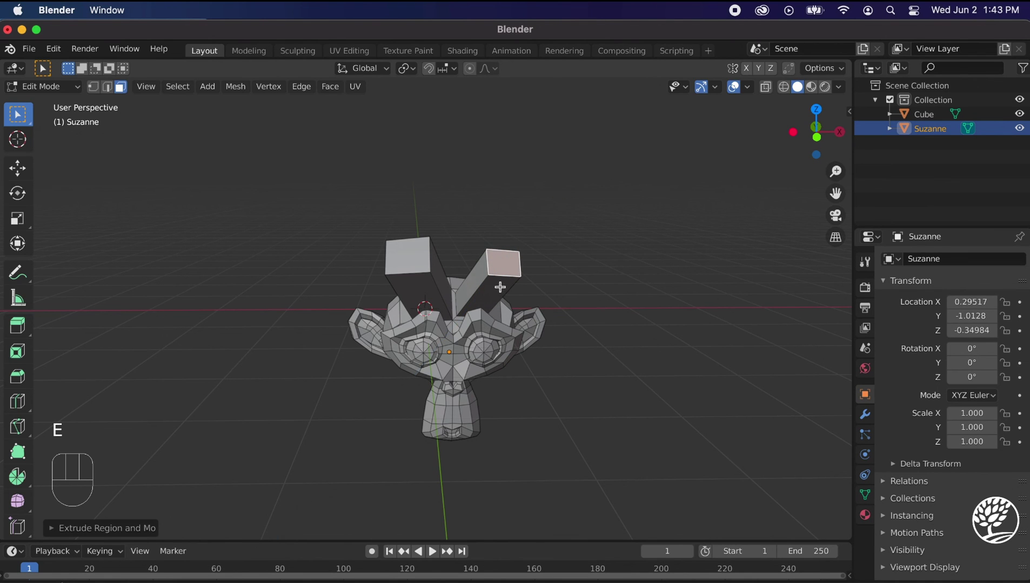
Delete the end face of the second horn to leave it open, and inspect the hollow result.
{"action": "key", "text": "x"}
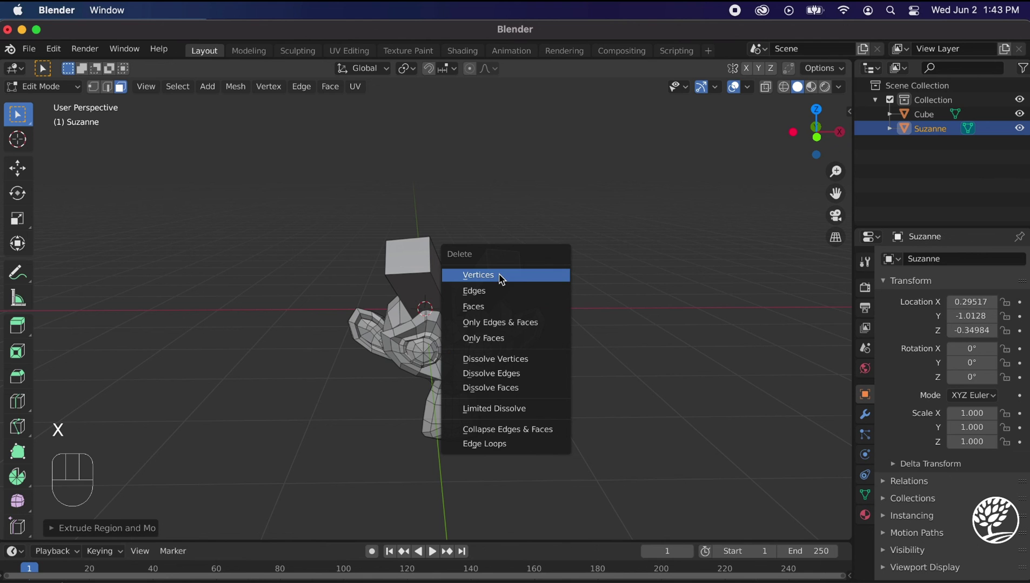
{"action": "left_click", "coordinate": [494, 305]}
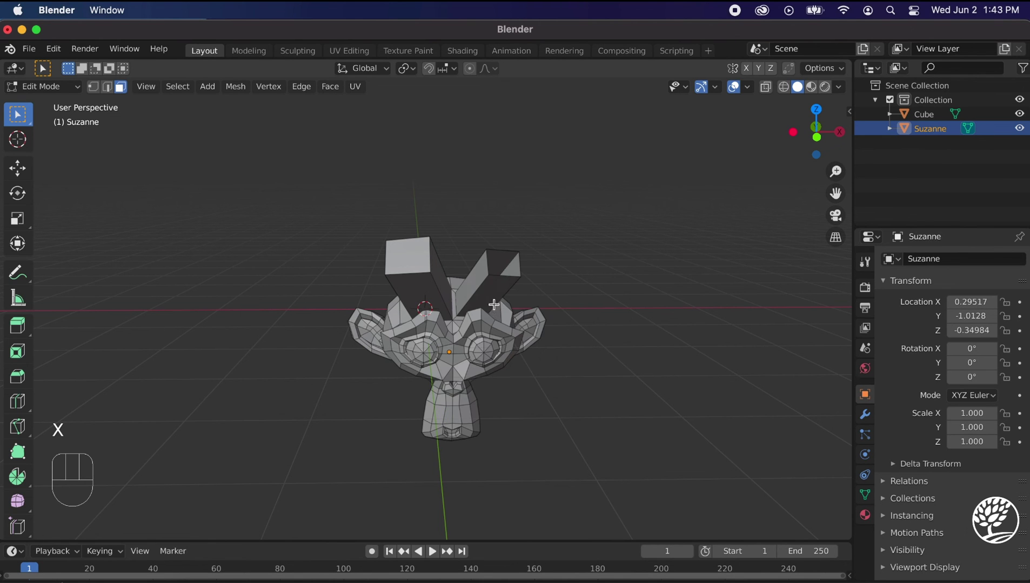
{"action": "middle_click_drag", "start_coordinate": [549, 273], "coordinate": [510, 310]}
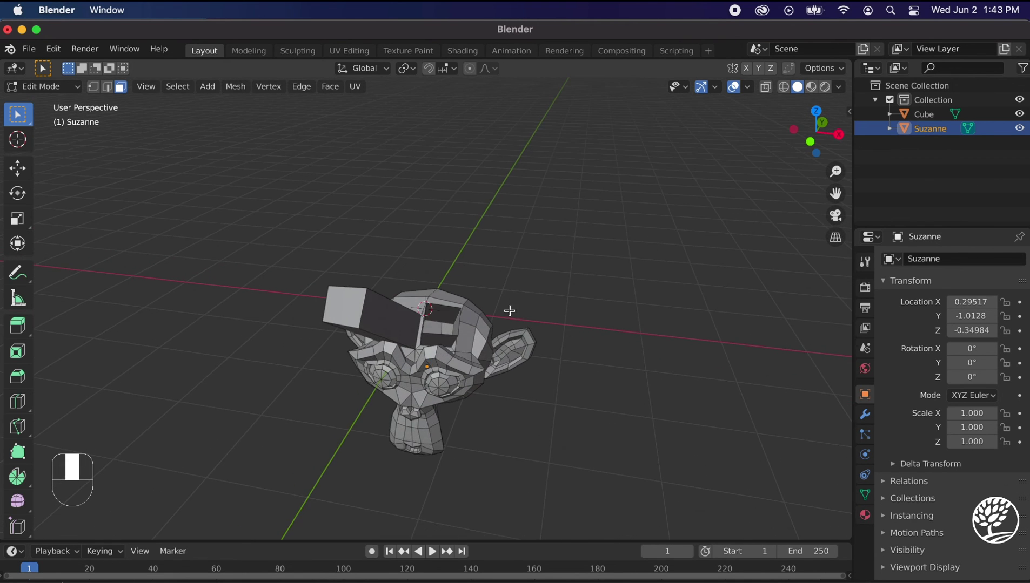
{"action": "middle_click_drag", "start_coordinate": [518, 368], "coordinate": [543, 329]}
{"action": "scroll", "coordinate": [505, 364], "scroll_direction": "down", "scroll_amount": 4}
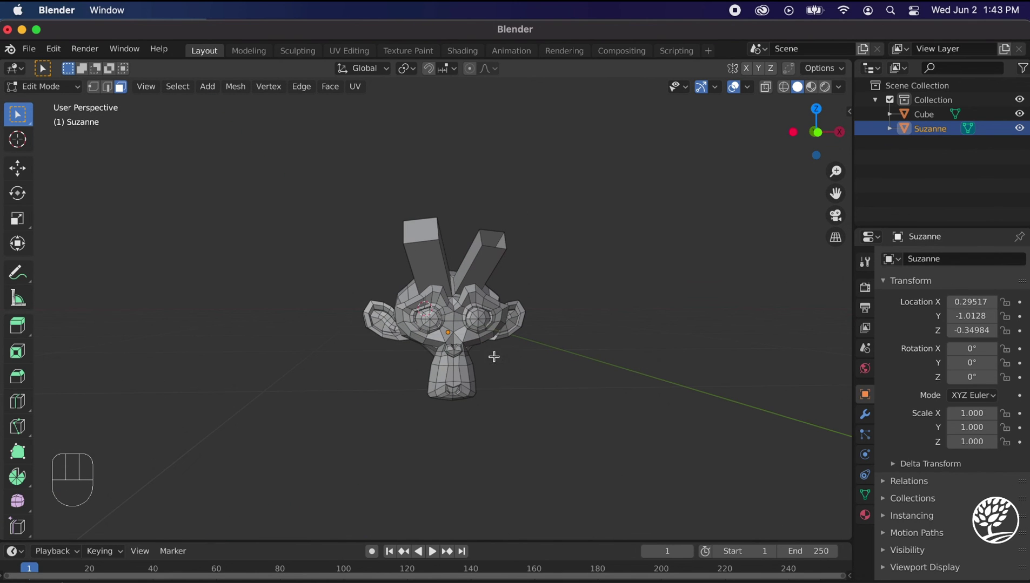